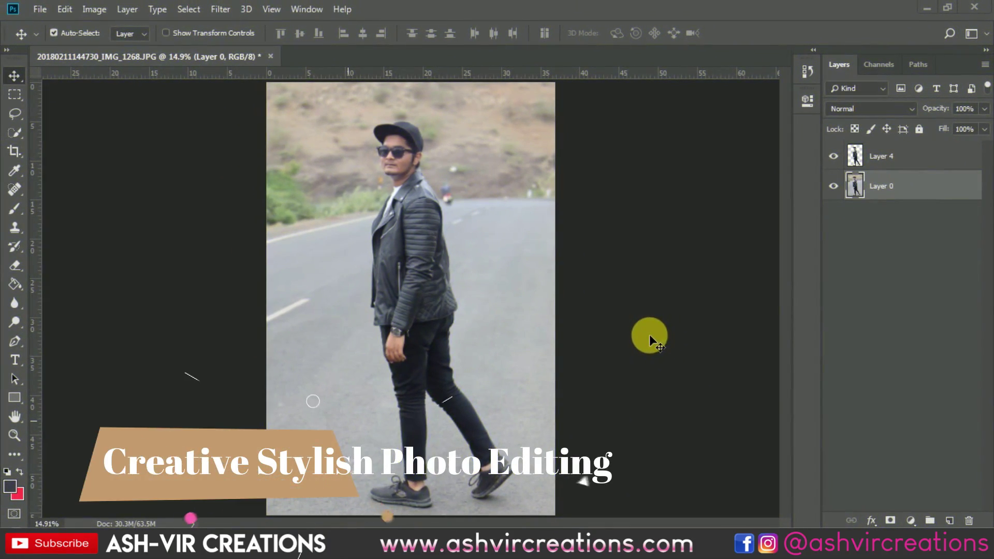
Step: Crop to the 4 : 5 (8 : 10) ratio, enlarging the frame to the photo's full height and past both sides
{"action": "scroll", "coordinate": [646, 322], "scroll_direction": "down", "scroll_amount": 1}
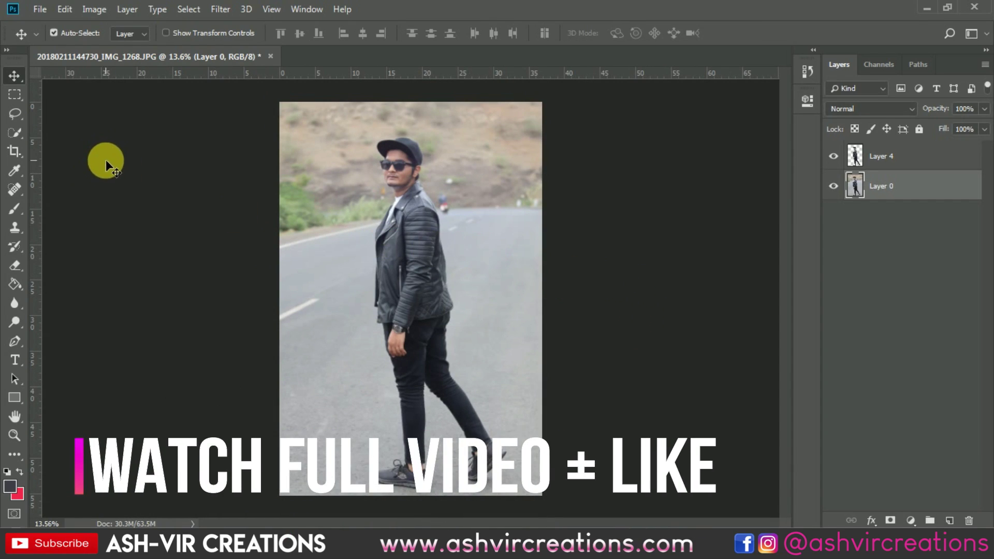
{"action": "left_click", "coordinate": [16, 151]}
{"action": "left_click", "coordinate": [98, 32]}
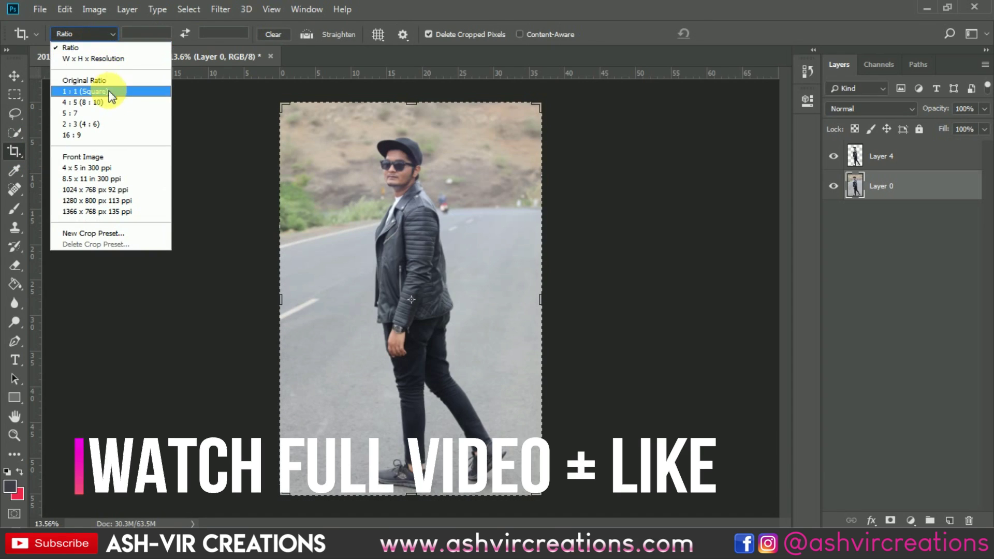
{"action": "left_click", "coordinate": [104, 101]}
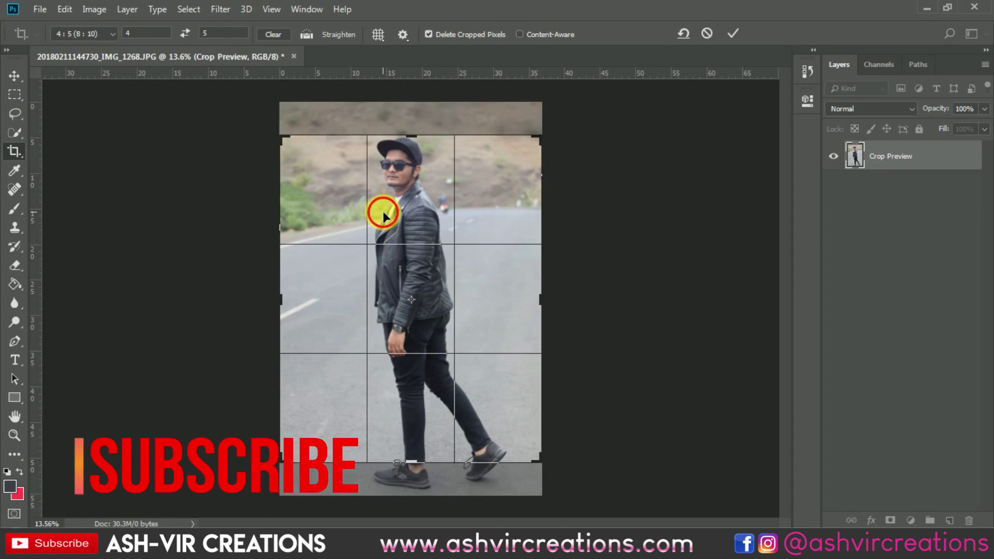
{"action": "left_click_drag", "start_coordinate": [536, 138], "coordinate": [566, 106]}
{"action": "left_click_drag", "start_coordinate": [407, 249], "coordinate": [426, 212]}
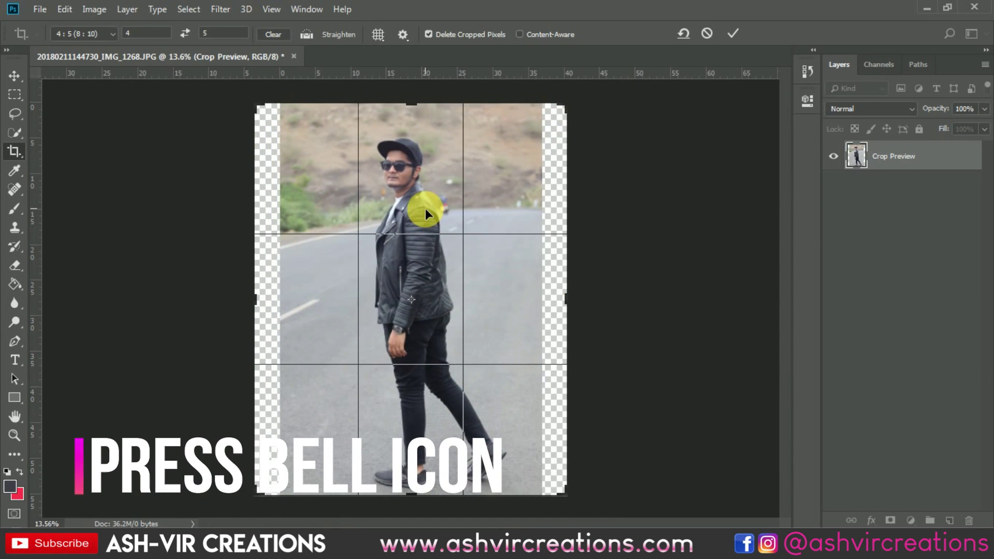
{"action": "left_click", "coordinate": [732, 34]}
{"action": "key", "text": "v"}
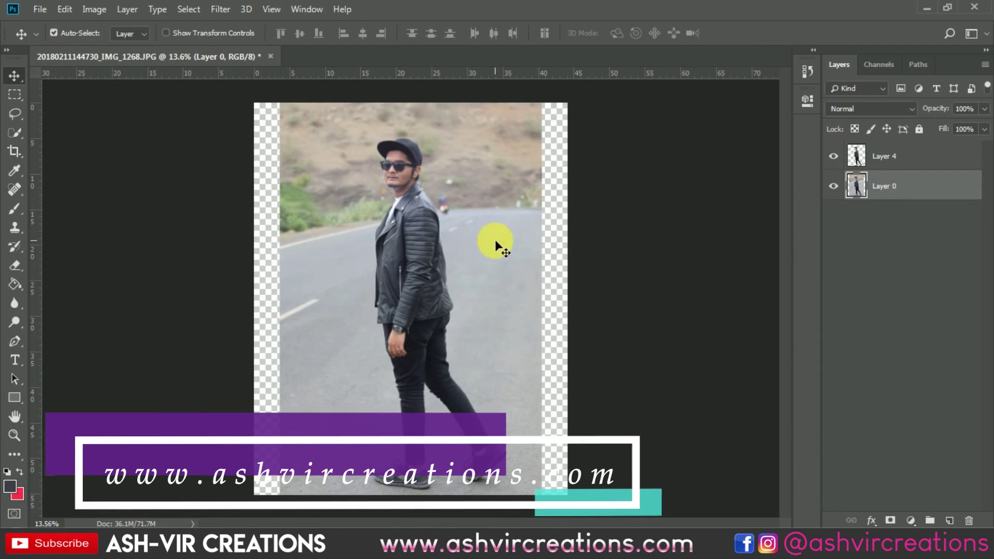
Step: Duplicate Layer 0 as Layer 0 copy in the same document
{"action": "right_click", "coordinate": [888, 186]}
{"action": "left_click", "coordinate": [735, 82]}
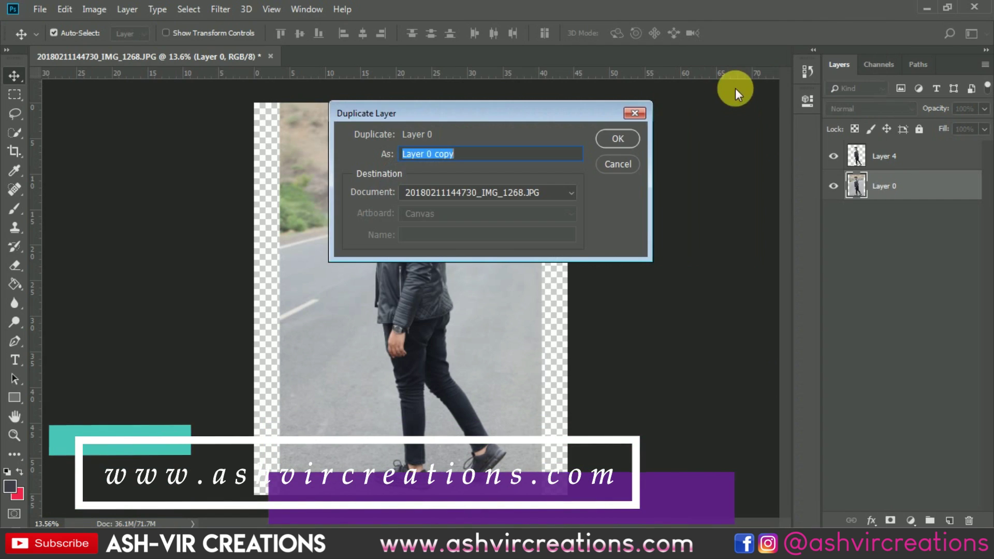
{"action": "left_click", "coordinate": [619, 139]}
Step: Select a full-height strip along the photo's right edge with the Rectangular Marquee and copy it to a new layer
{"action": "left_click", "coordinate": [15, 95]}
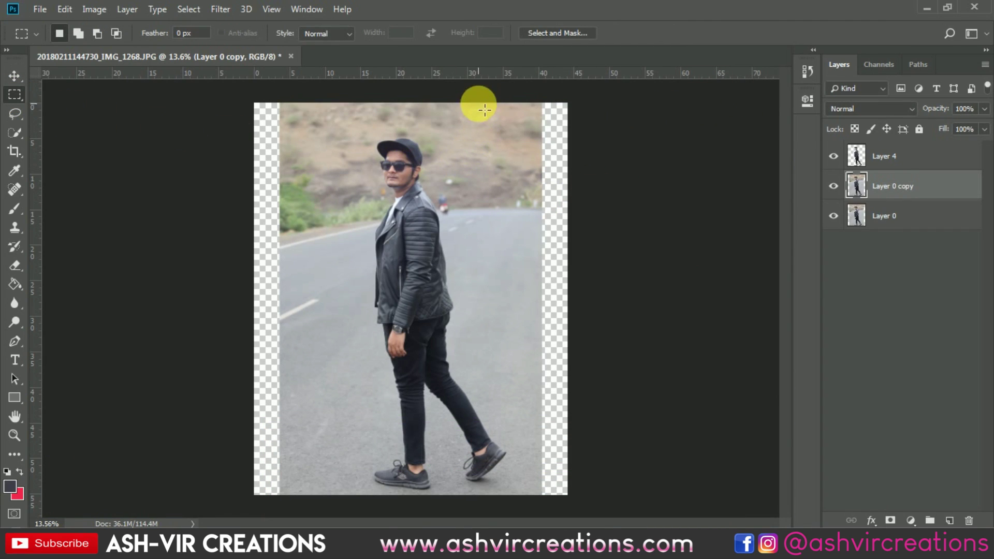
{"action": "left_click_drag", "start_coordinate": [501, 108], "coordinate": [679, 511]}
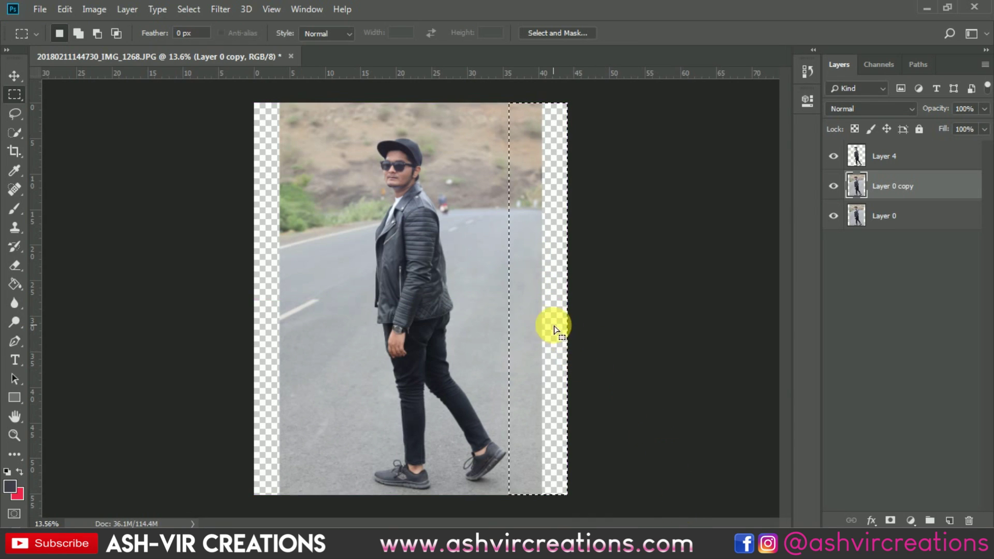
{"action": "right_click", "coordinate": [524, 311]}
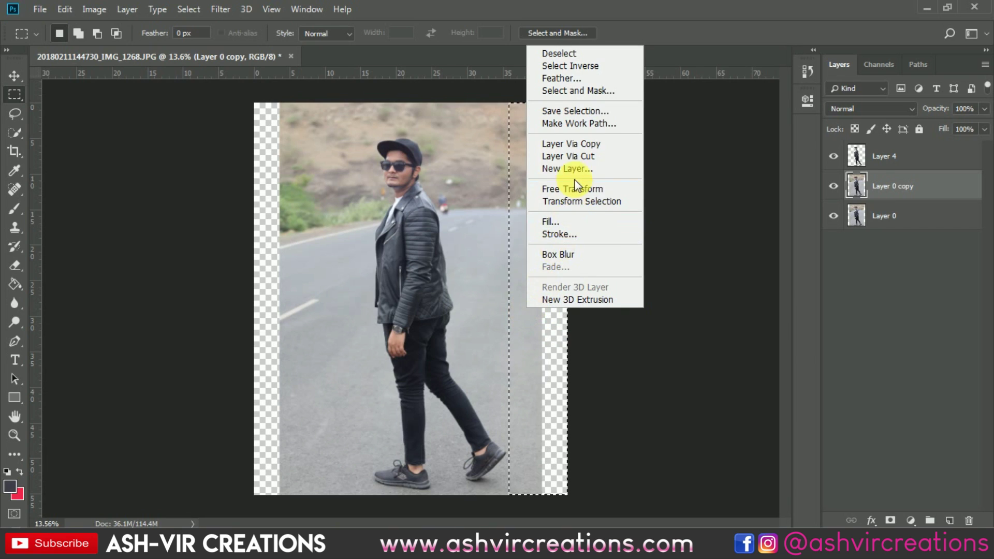
{"action": "left_click", "coordinate": [575, 143]}
{"action": "key", "text": "v"}
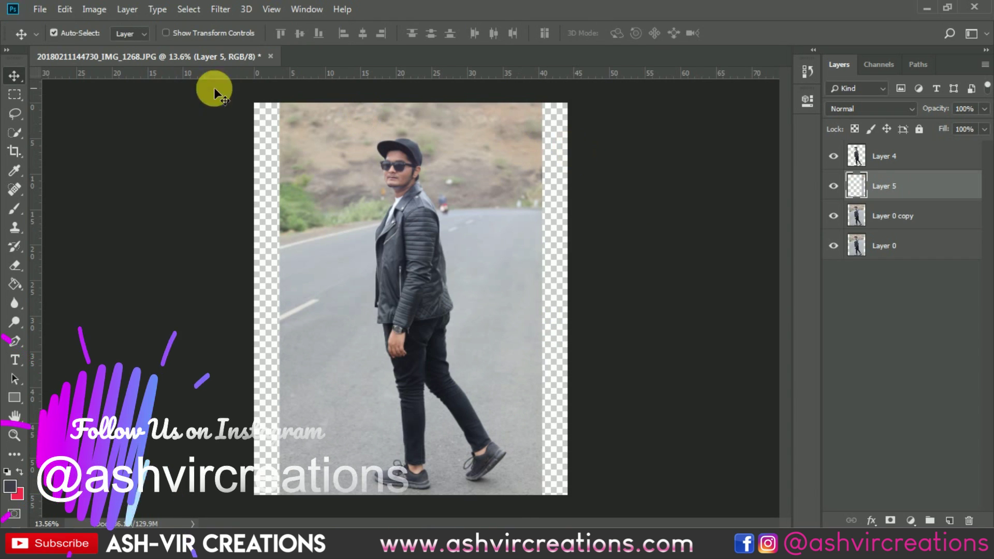
Step: Flip the copied strip horizontally and move it over the empty area to the right of the photo
{"action": "left_click", "coordinate": [71, 10]}
{"action": "left_click", "coordinate": [131, 312]}
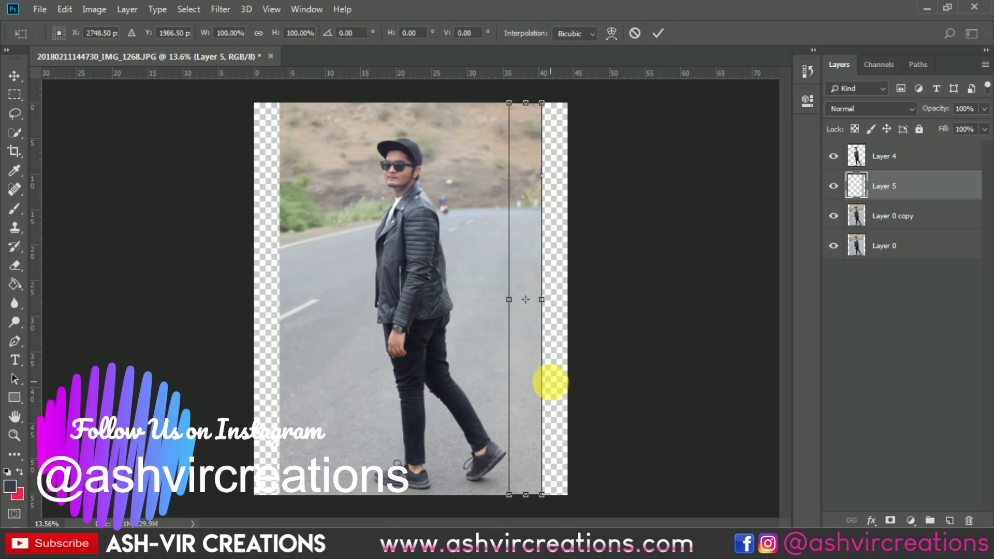
{"action": "right_click", "coordinate": [519, 381]}
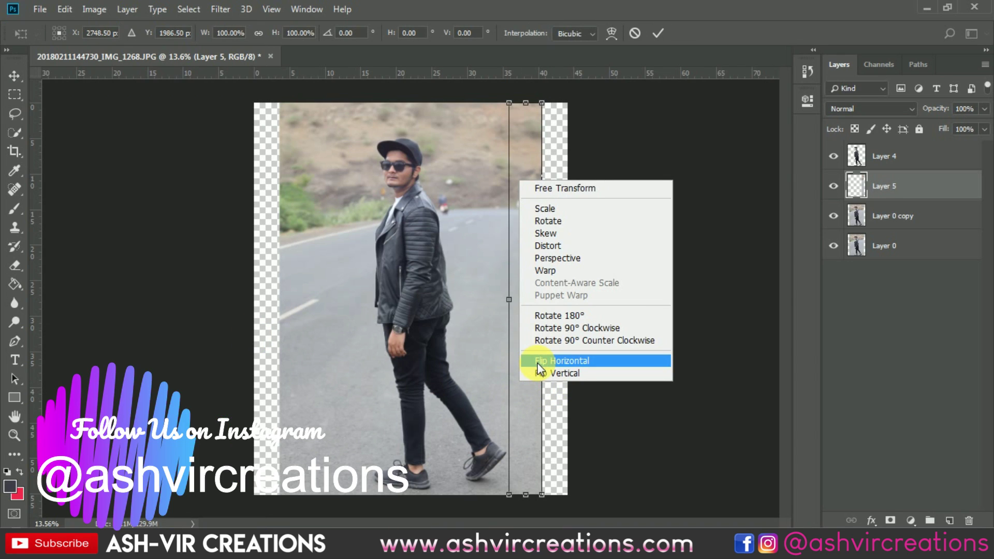
{"action": "left_click", "coordinate": [538, 361]}
{"action": "left_click_drag", "start_coordinate": [524, 369], "coordinate": [560, 369]}
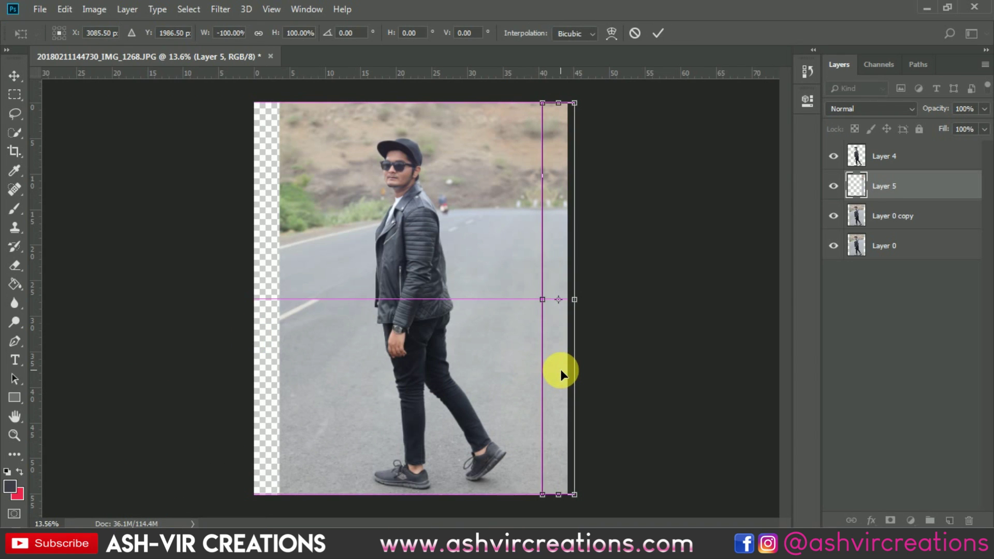
{"action": "key", "text": "Return"}
Step: Merge the mirrored strip on Layer 5 with Layer 0 copy
{"action": "scroll", "coordinate": [549, 394], "scroll_direction": "up", "scroll_amount": 5}
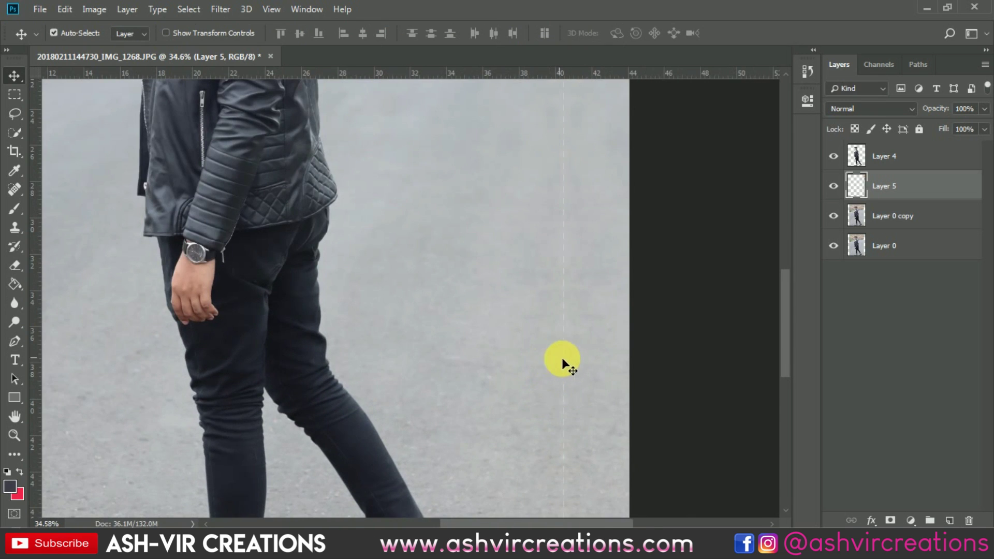
{"action": "scroll", "coordinate": [567, 363], "scroll_direction": "up", "scroll_amount": 3}
{"action": "scroll", "coordinate": [568, 363], "scroll_direction": "down", "scroll_amount": 8}
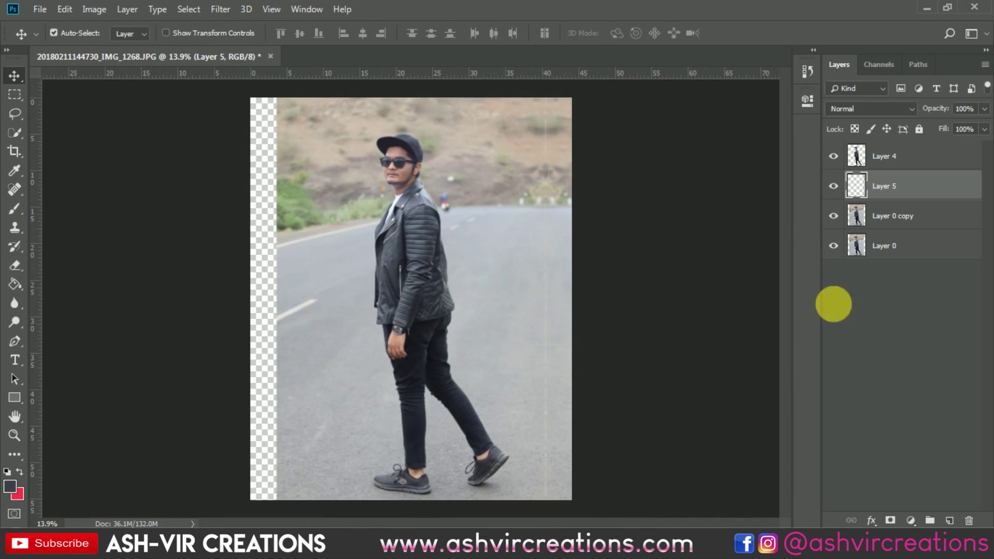
{"action": "left_click", "coordinate": [887, 216], "text": "ctrl"}
{"action": "right_click", "coordinate": [887, 215]}
{"action": "left_click", "coordinate": [752, 402]}
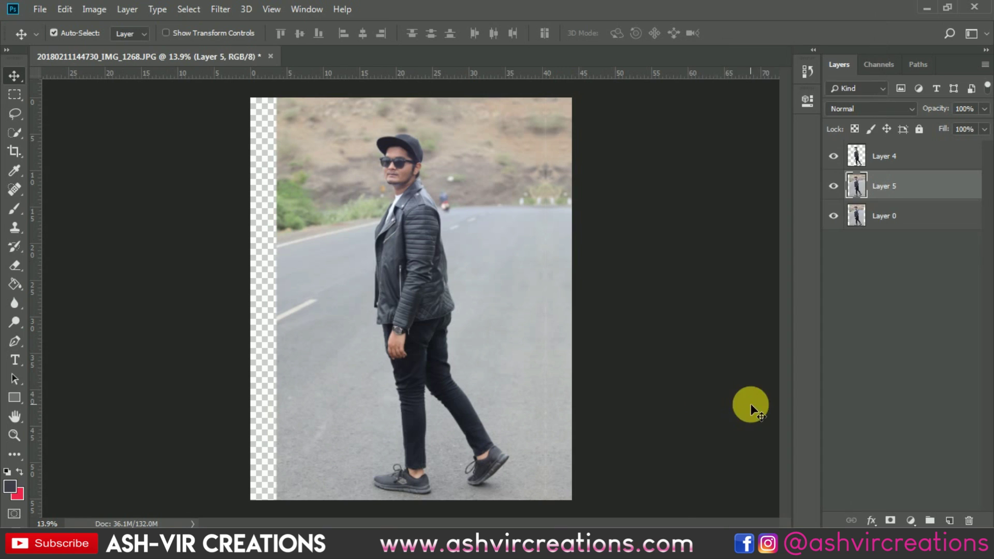
Step: Select the full-height area between the photo's left edge and the man, and copy it to a new layer
{"action": "left_click", "coordinate": [16, 94]}
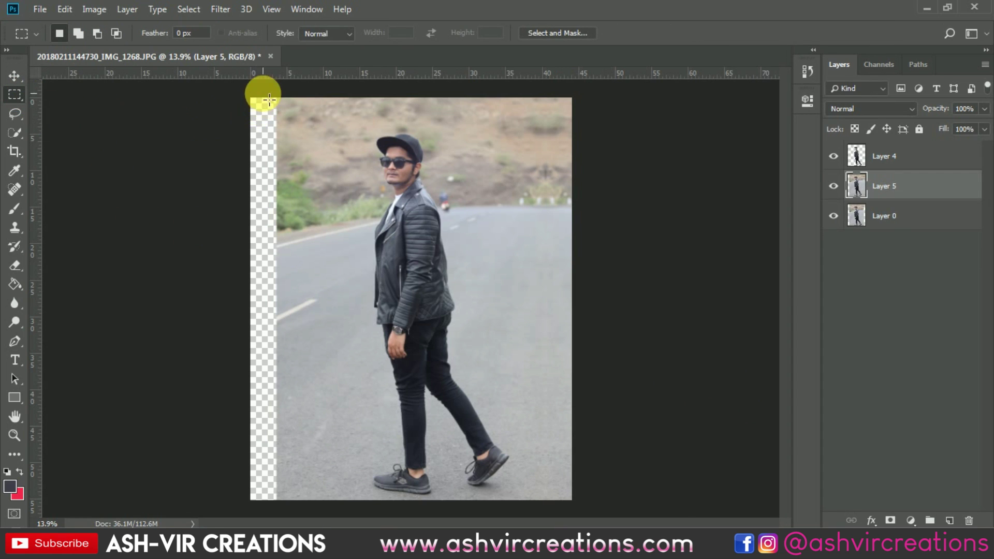
{"action": "left_click_drag", "start_coordinate": [259, 73], "coordinate": [364, 523]}
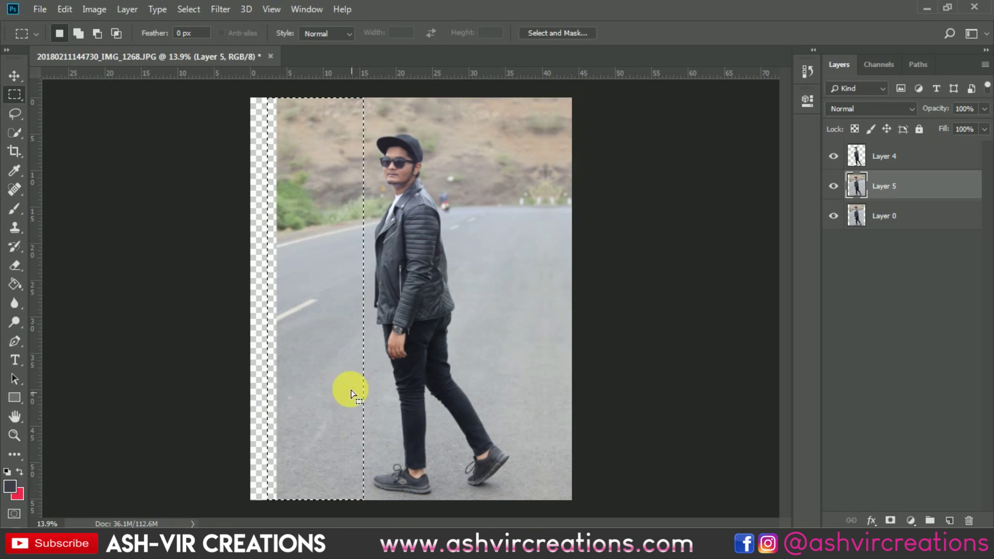
{"action": "right_click", "coordinate": [346, 215]}
{"action": "left_click", "coordinate": [386, 307]}
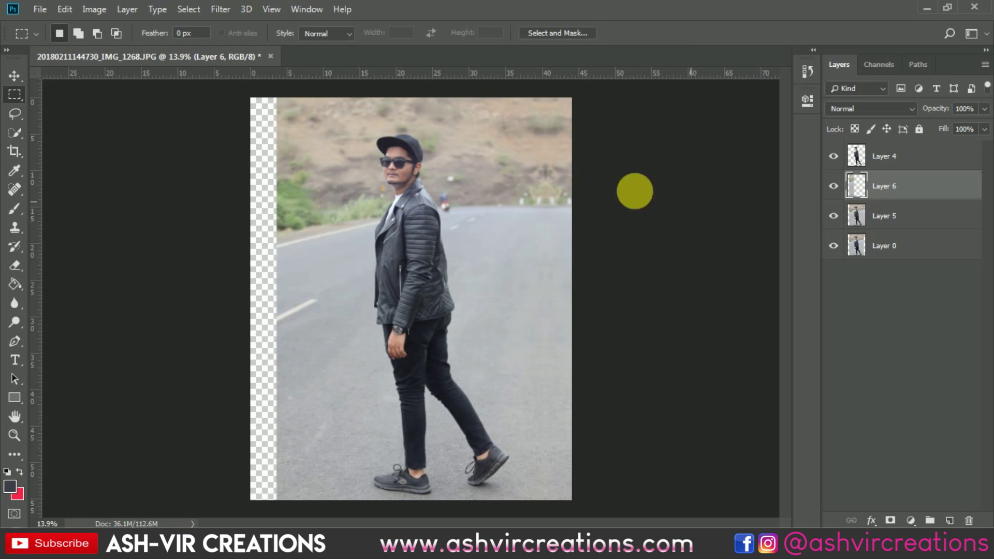
Step: Flip the copied area horizontally and move it over the empty strip to the left of the photo
{"action": "left_click", "coordinate": [64, 9]}
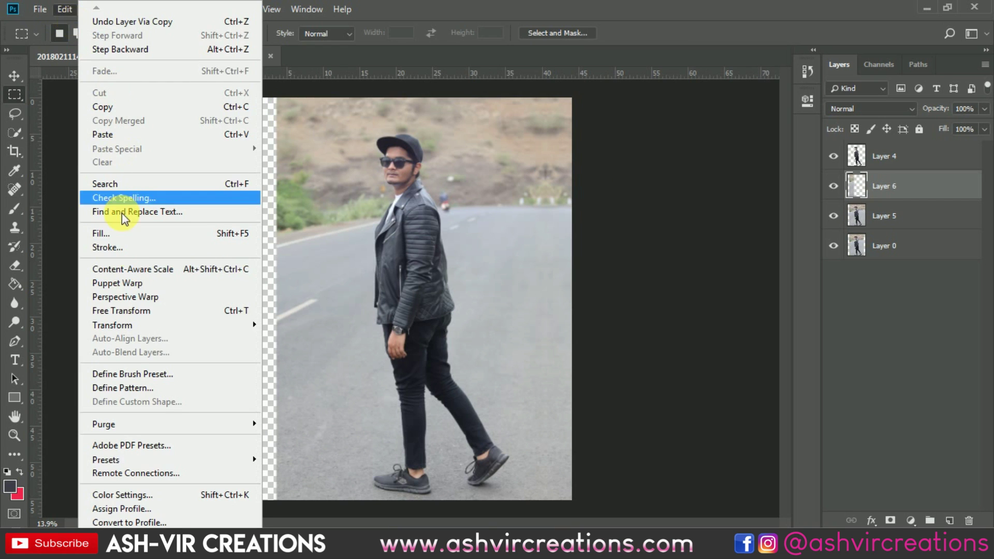
{"action": "left_click", "coordinate": [130, 310]}
{"action": "right_click", "coordinate": [318, 368]}
{"action": "left_click", "coordinate": [342, 344]}
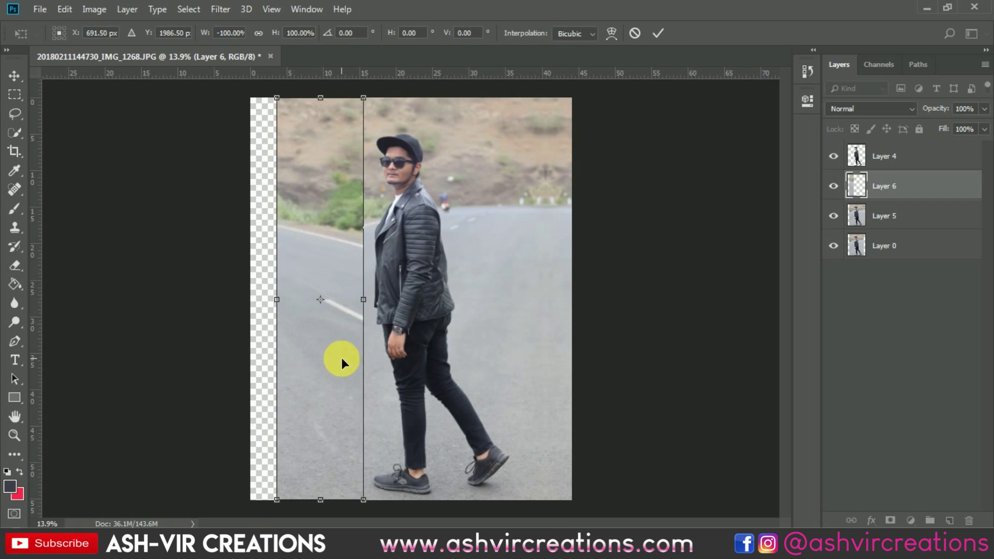
{"action": "left_click_drag", "start_coordinate": [341, 358], "coordinate": [247, 355]}
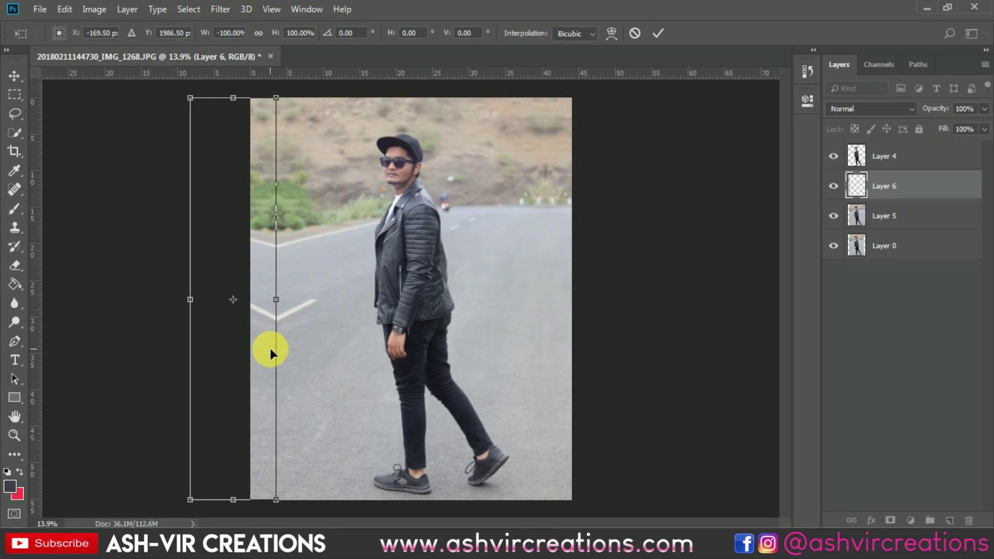
{"action": "key", "text": "Return"}
Step: Merge the mirrored left piece on Layer 6 with Layer 5
{"action": "scroll", "coordinate": [270, 353], "scroll_direction": "up", "scroll_amount": 5}
{"action": "scroll", "coordinate": [783, 283], "scroll_direction": "down", "scroll_amount": 6}
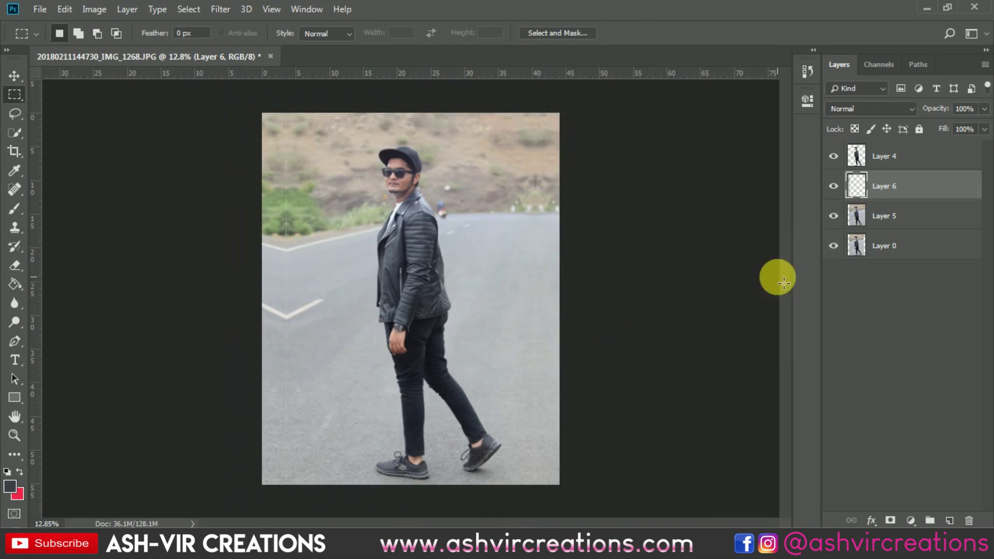
{"action": "left_click", "coordinate": [902, 213], "text": "ctrl"}
{"action": "right_click", "coordinate": [901, 213]}
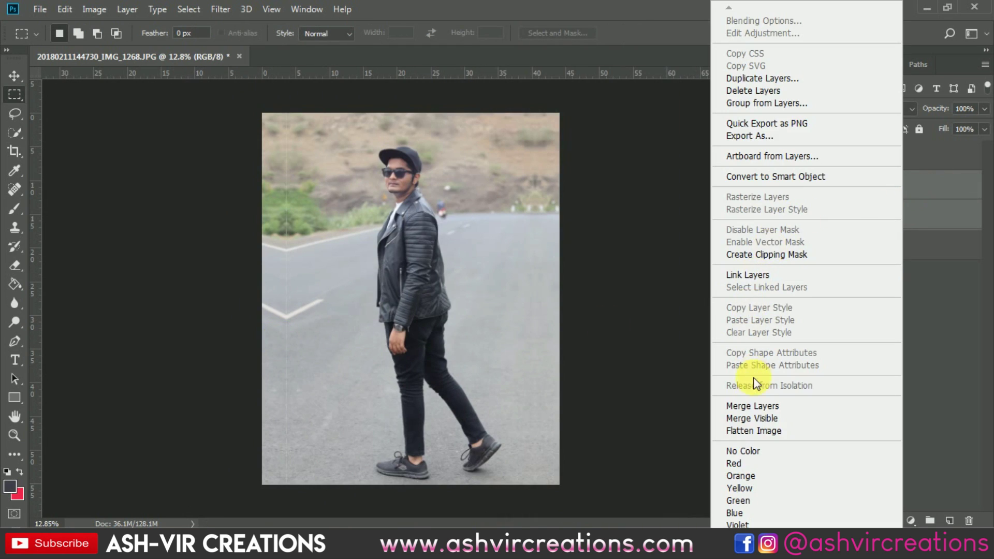
{"action": "left_click", "coordinate": [753, 406]}
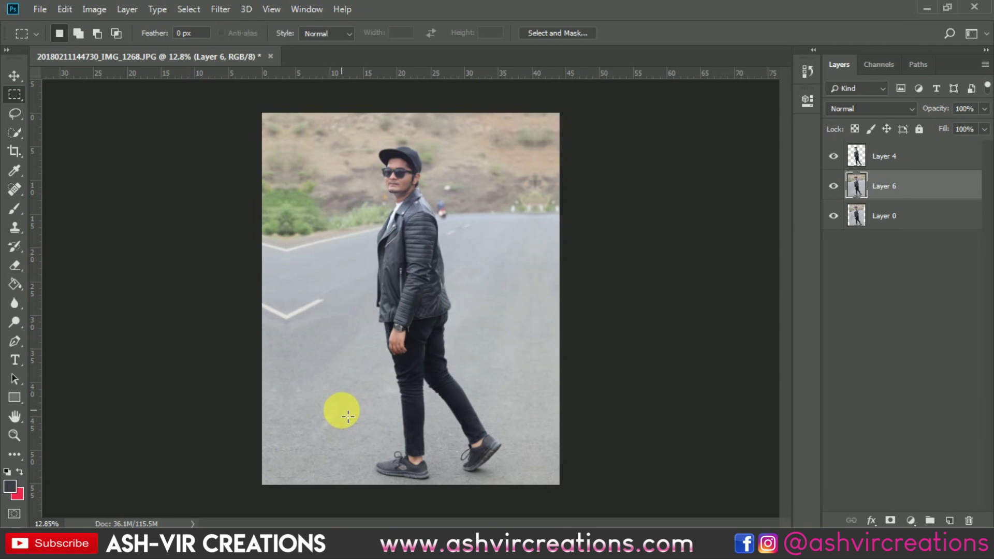
{"action": "key", "text": "v"}
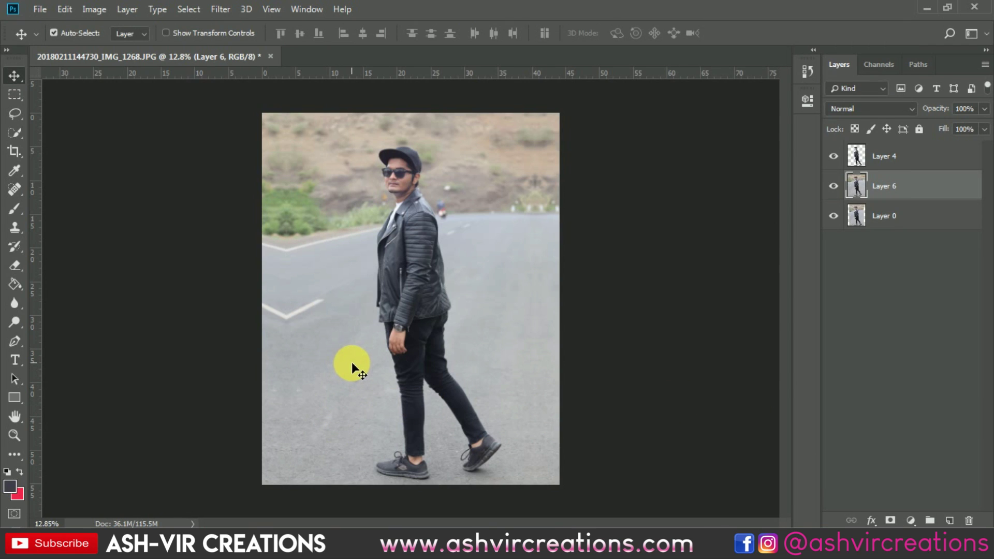
Step: Select the man in the extended photo with the Quick Selection tool and copy him to a new layer
{"action": "left_click", "coordinate": [17, 134]}
{"action": "left_click", "coordinate": [51, 133]}
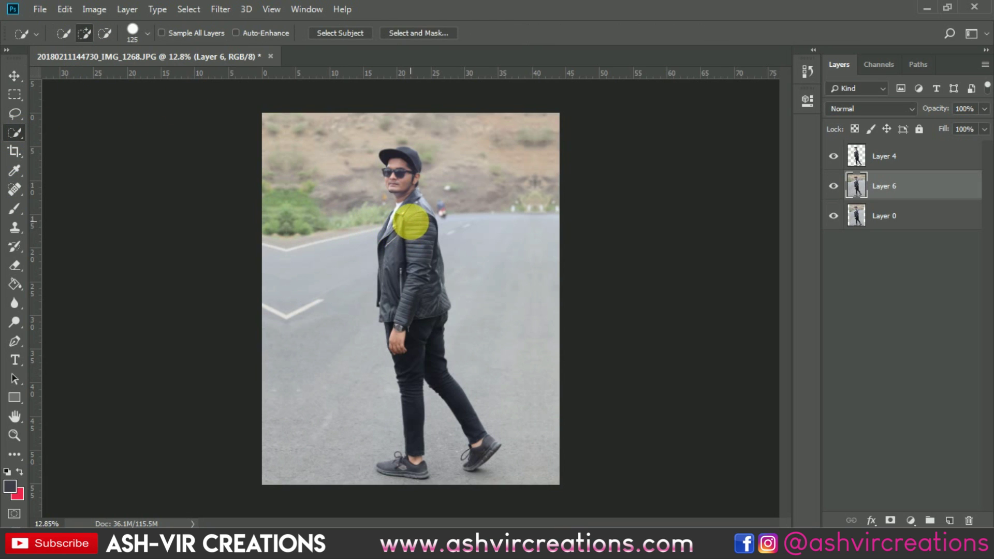
{"action": "mouse_move", "coordinate": [411, 222]}
{"action": "left_mouse_down"}
{"action": "mouse_move", "coordinate": [417, 365]}
{"action": "mouse_move", "coordinate": [418, 236]}
{"action": "mouse_move", "coordinate": [396, 243]}
{"action": "mouse_move", "coordinate": [419, 209]}
{"action": "mouse_move", "coordinate": [434, 228]}
{"action": "mouse_move", "coordinate": [400, 185]}
{"action": "left_mouse_up"}
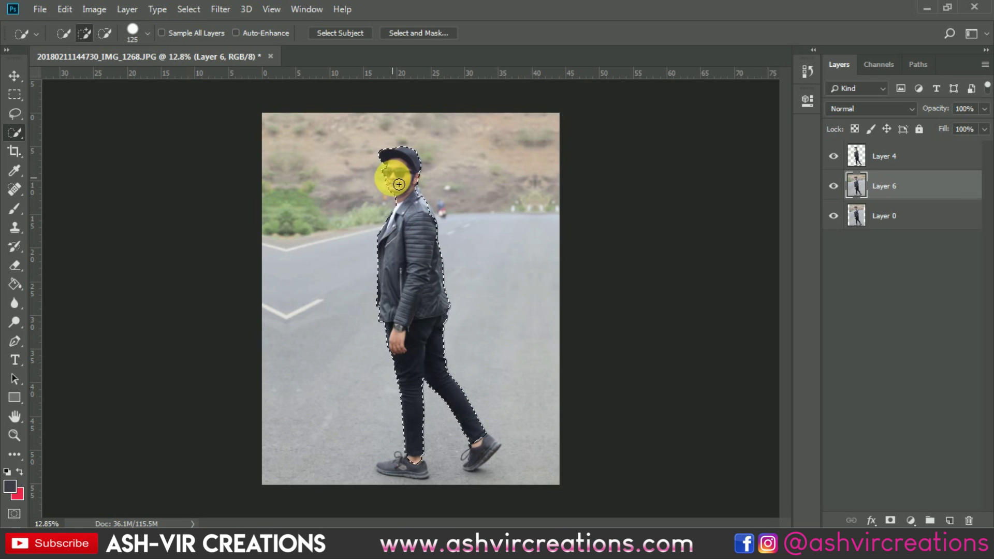
{"action": "scroll", "coordinate": [399, 185], "scroll_direction": "up", "scroll_amount": 1}
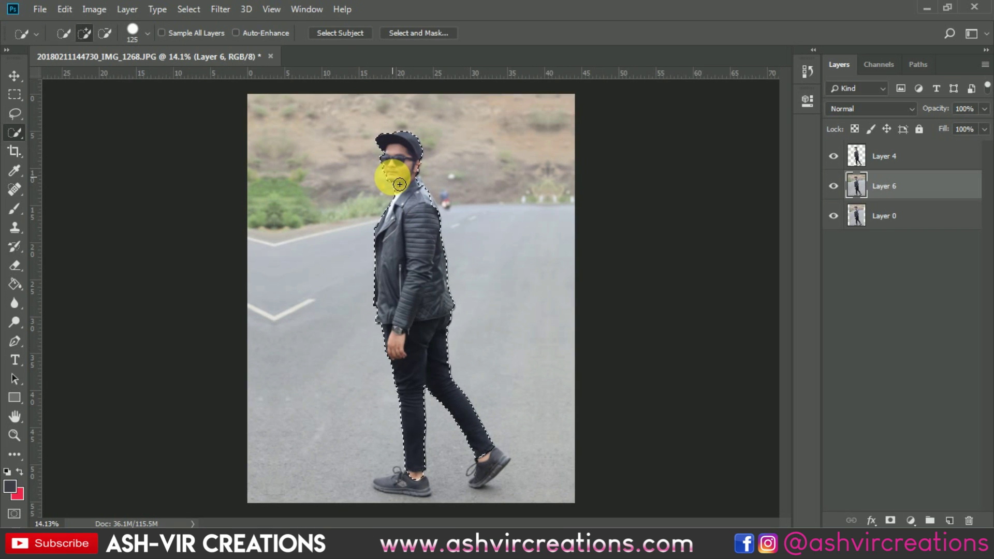
{"action": "mouse_move", "coordinate": [404, 175]}
{"action": "left_mouse_down"}
{"action": "mouse_move", "coordinate": [407, 232]}
{"action": "mouse_move", "coordinate": [416, 188]}
{"action": "mouse_move", "coordinate": [436, 213]}
{"action": "left_mouse_up"}
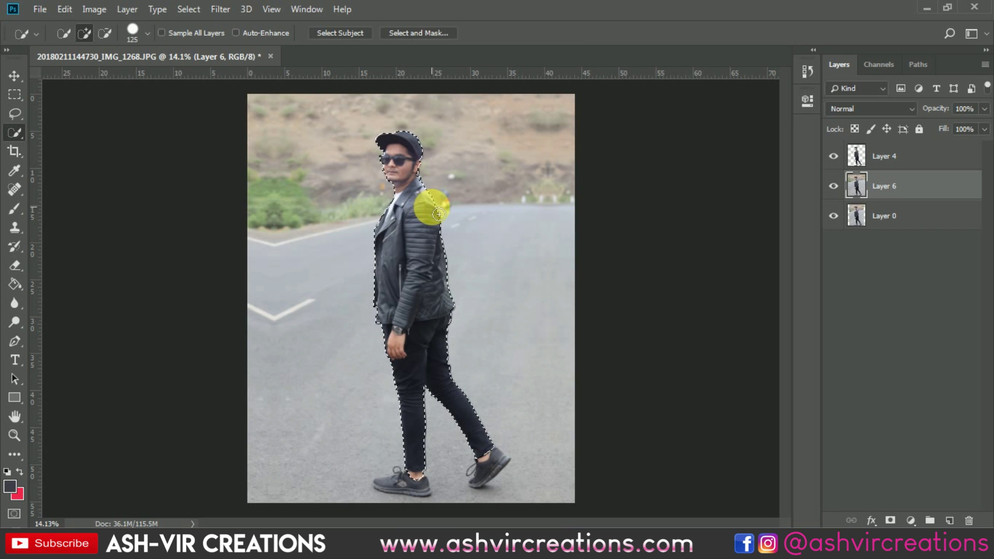
{"action": "right_click", "coordinate": [416, 235]}
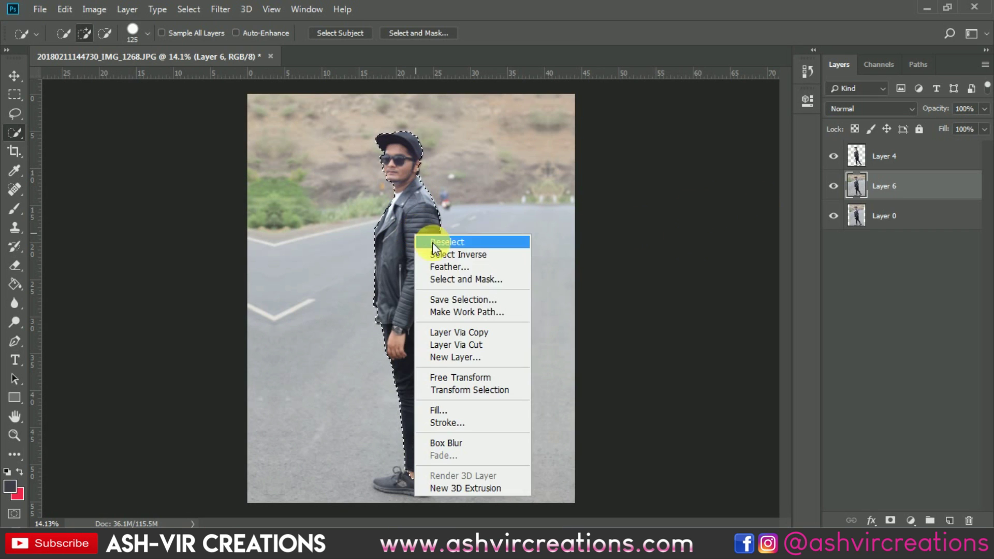
{"action": "left_click", "coordinate": [459, 331]}
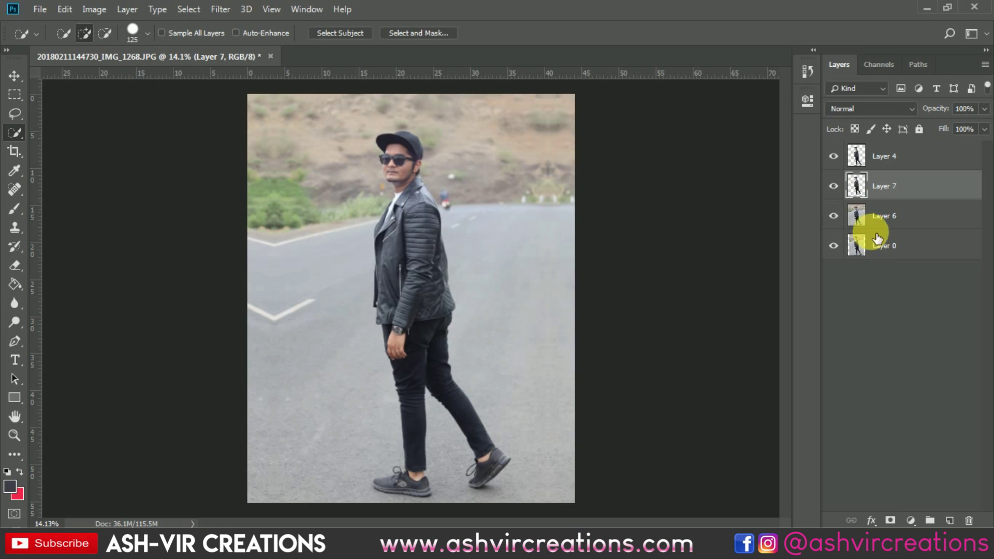
Step: Delete the new cutout on Layer 7, hiding Layer 6 and Layer 0 only temporarily to check it
{"action": "left_click", "coordinate": [834, 246]}
{"action": "left_click", "coordinate": [836, 222]}
{"action": "key", "text": "Delete"}
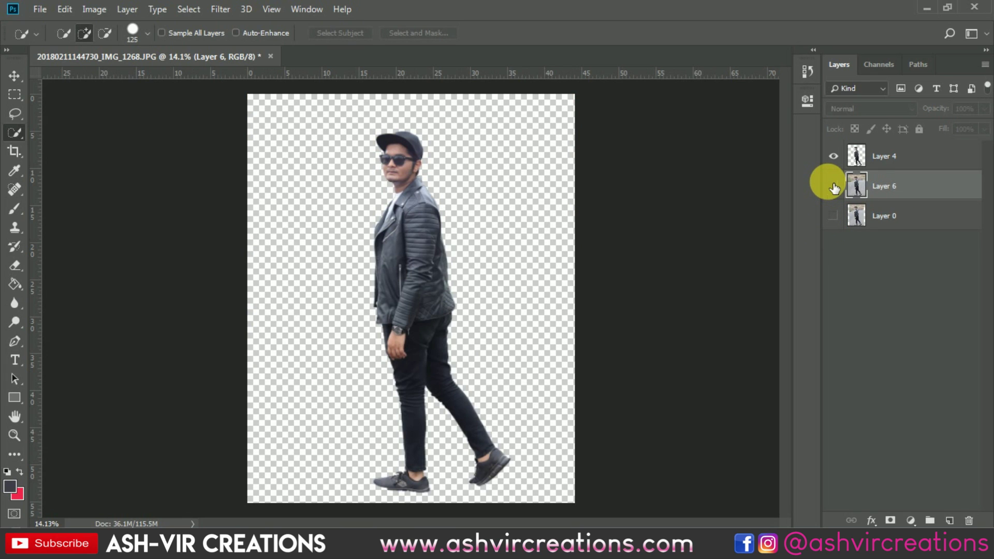
{"action": "left_click", "coordinate": [833, 186]}
{"action": "left_click", "coordinate": [833, 216]}
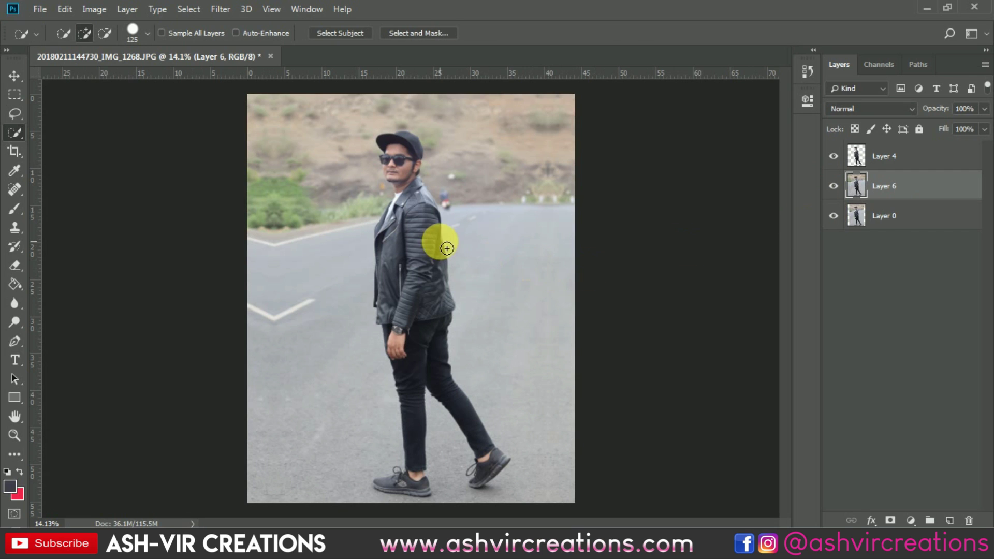
{"action": "key", "text": "v"}
{"action": "scroll", "coordinate": [435, 239], "scroll_direction": "down", "scroll_amount": 1}
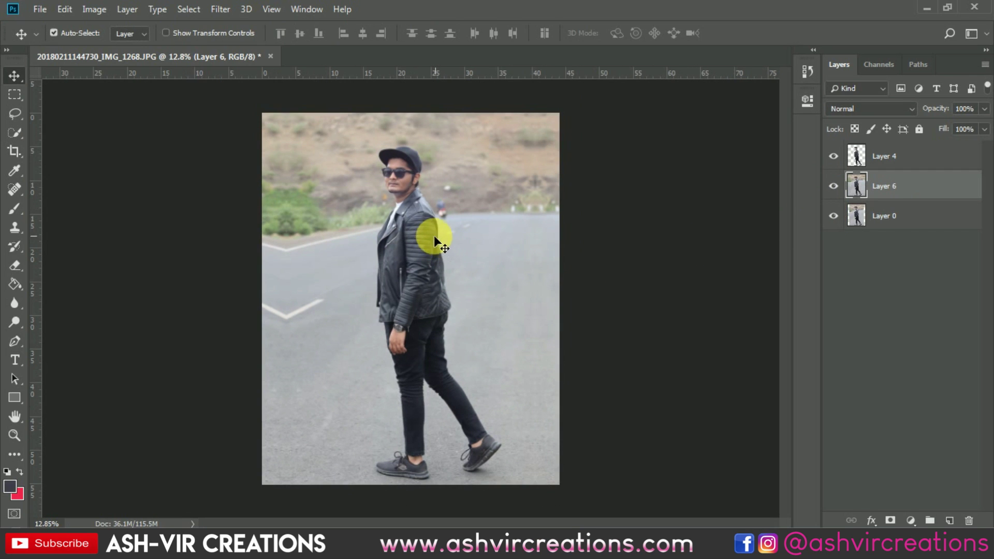
Step: Open the images fsd and strip from the Desktop together
{"action": "left_click", "coordinate": [40, 9]}
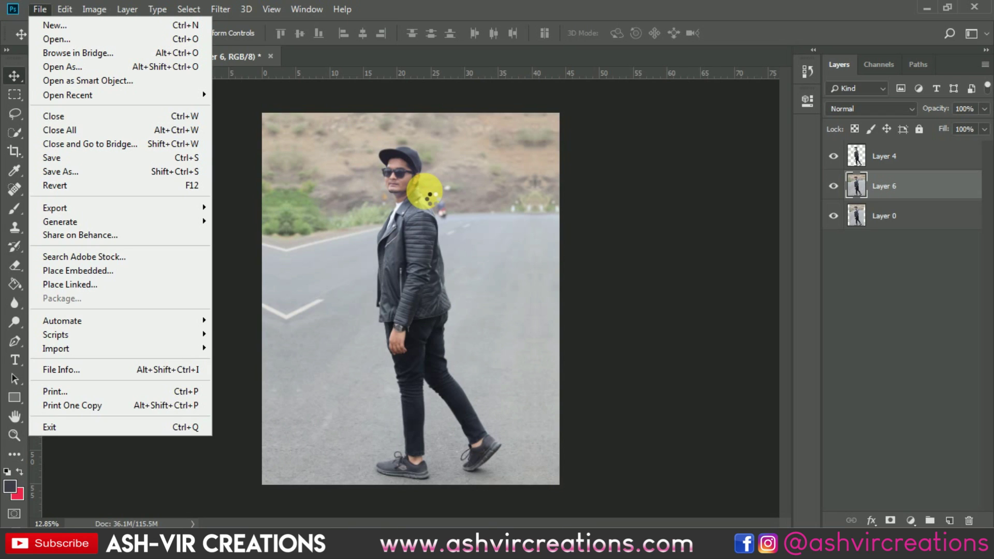
{"action": "key", "text": "ctrl+o"}
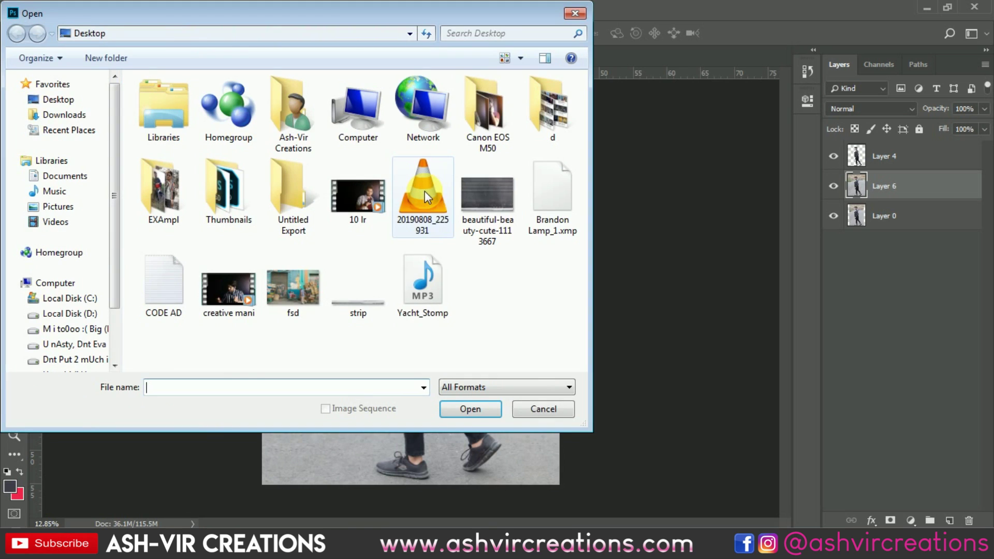
{"action": "left_click", "coordinate": [374, 294]}
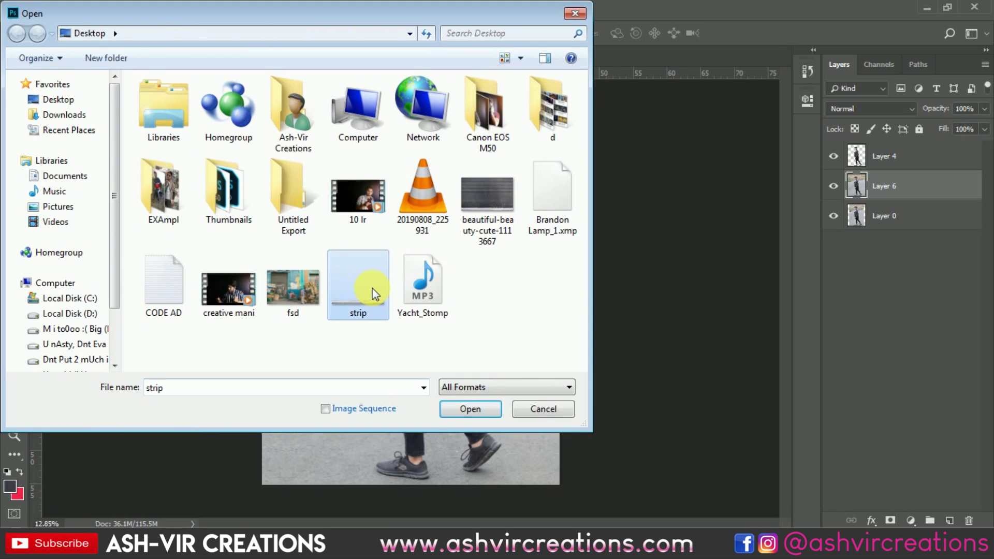
{"action": "left_click", "coordinate": [303, 288], "text": "ctrl"}
{"action": "left_click", "coordinate": [458, 410]}
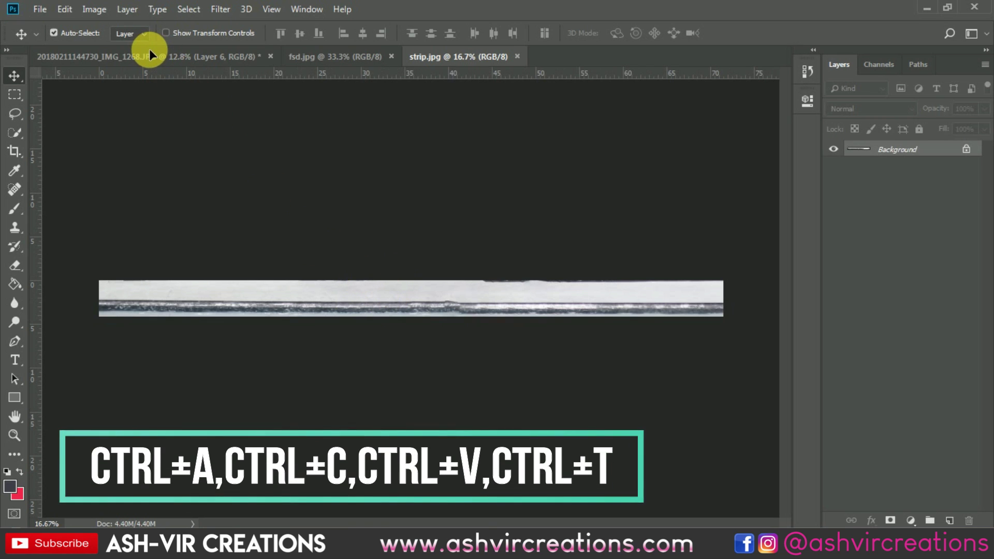
Step: Copy the strip image into the portrait document as a layer beneath the man's cutout and move it across the road
{"action": "left_click", "coordinate": [149, 52]}
{"action": "key", "text": "ctrl+v"}
{"action": "left_click_drag", "start_coordinate": [395, 228], "coordinate": [437, 222]}
Step: Scale the strip on Layer 7 to about 62% to fit the canvas width and place it behind the man's lower legs
{"action": "left_click", "coordinate": [64, 9]}
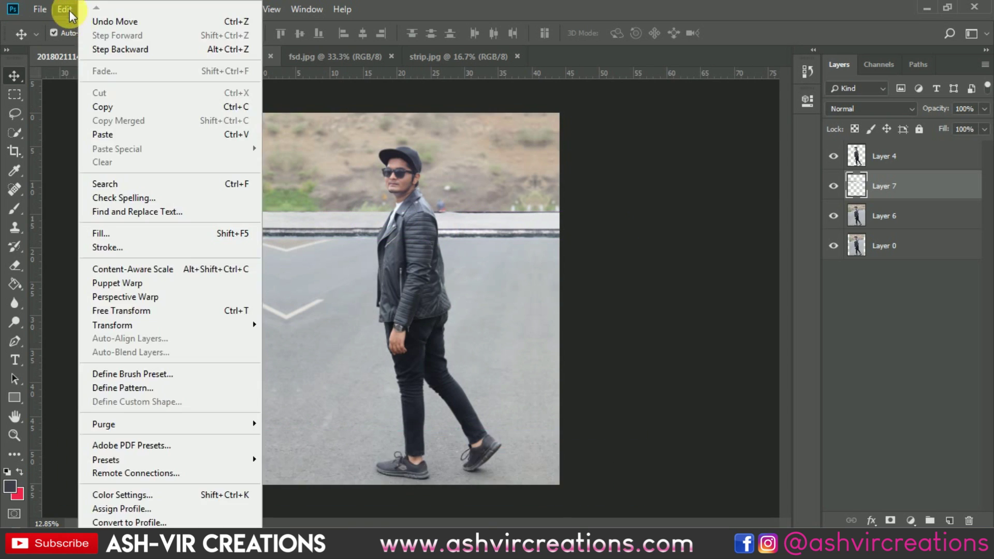
{"action": "left_click", "coordinate": [122, 309]}
{"action": "left_click_drag", "start_coordinate": [593, 214], "coordinate": [524, 406]}
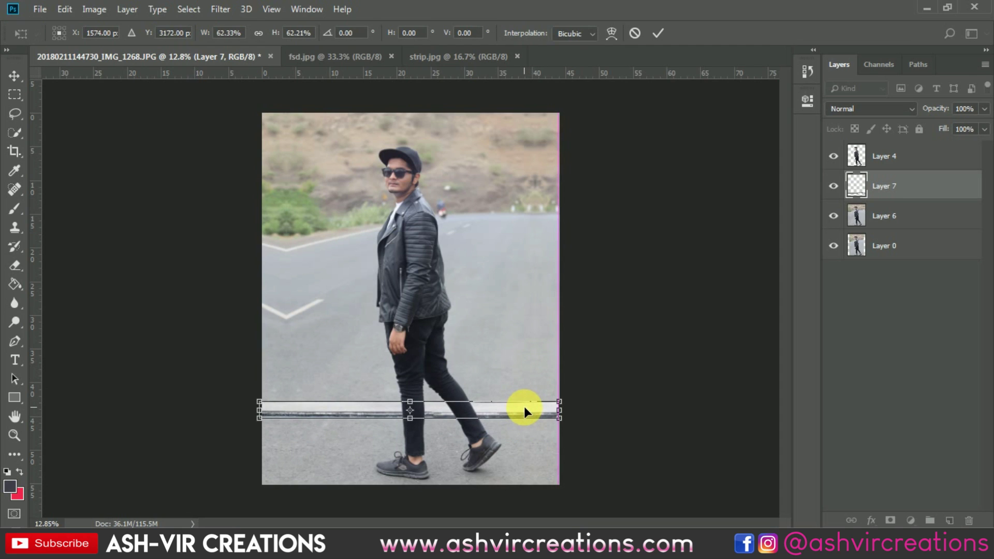
{"action": "double_click", "coordinate": [524, 407]}
{"action": "scroll", "coordinate": [524, 408], "scroll_direction": "up", "scroll_amount": 2}
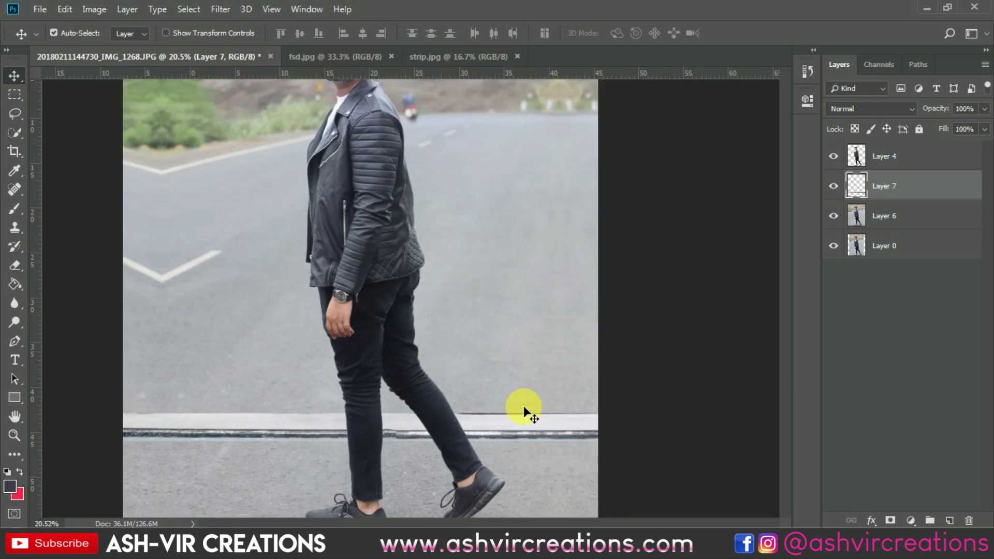
{"action": "scroll", "coordinate": [524, 406], "scroll_direction": "down", "scroll_amount": 2}
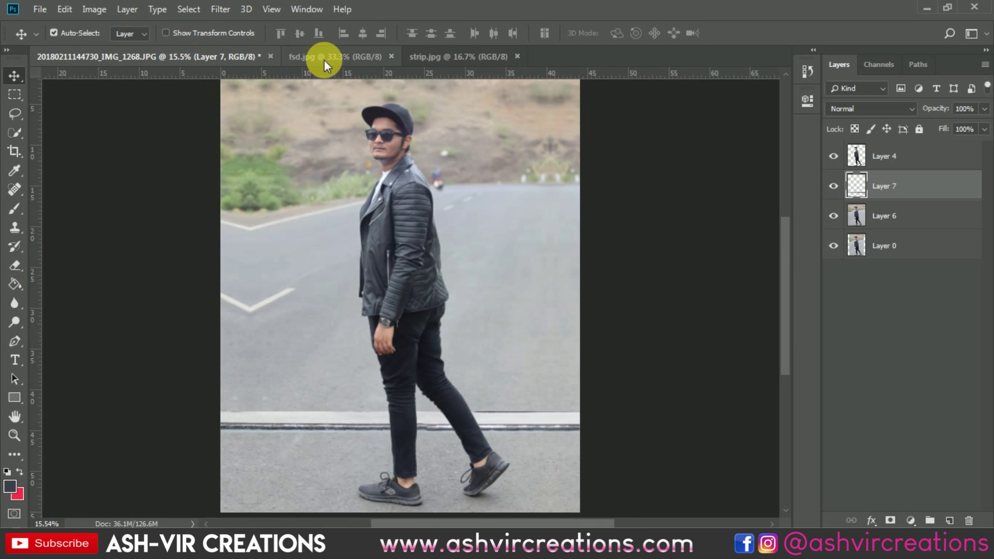
{"action": "scroll", "coordinate": [333, 402], "scroll_direction": "up", "scroll_amount": 5}
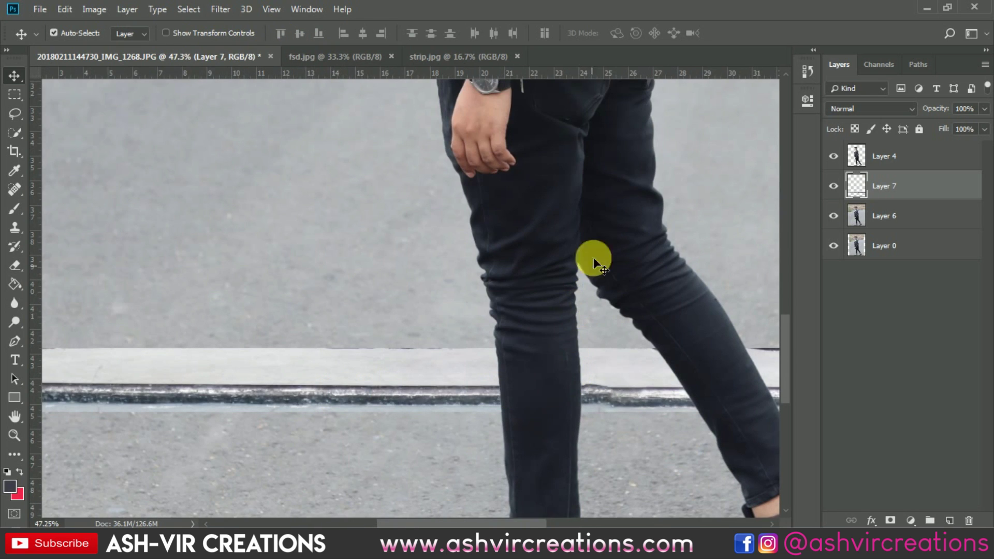
{"action": "scroll", "coordinate": [540, 253], "scroll_direction": "down", "scroll_amount": 3}
Step: Bring the fsd street photo into the portrait document above Layer 7 and align it with the canvas's left edge
{"action": "left_click", "coordinate": [415, 56]}
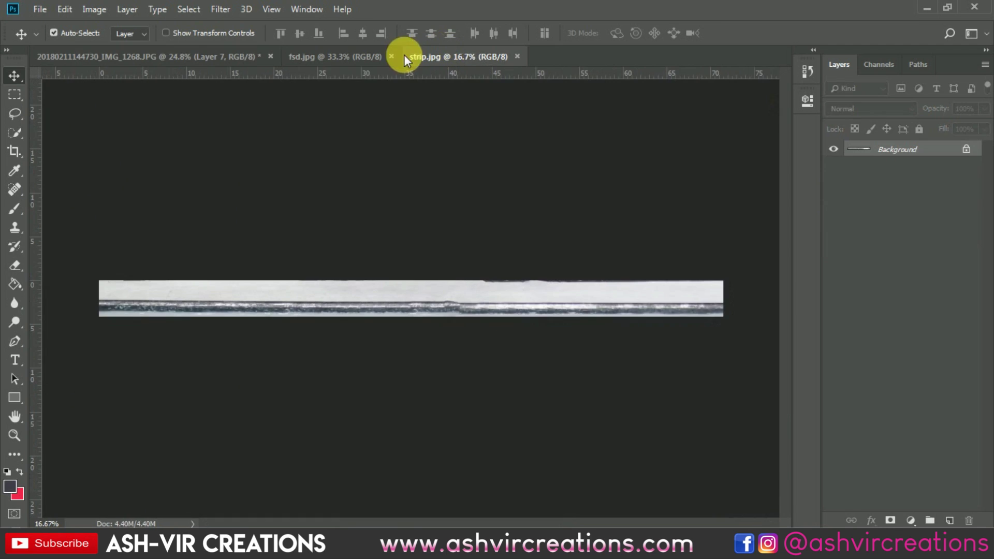
{"action": "left_click", "coordinate": [370, 56]}
{"action": "left_click_drag", "start_coordinate": [223, 56], "coordinate": [451, 222]}
{"action": "scroll", "coordinate": [452, 226], "scroll_direction": "down", "scroll_amount": 3}
{"action": "left_click_drag", "start_coordinate": [346, 339], "coordinate": [336, 224]}
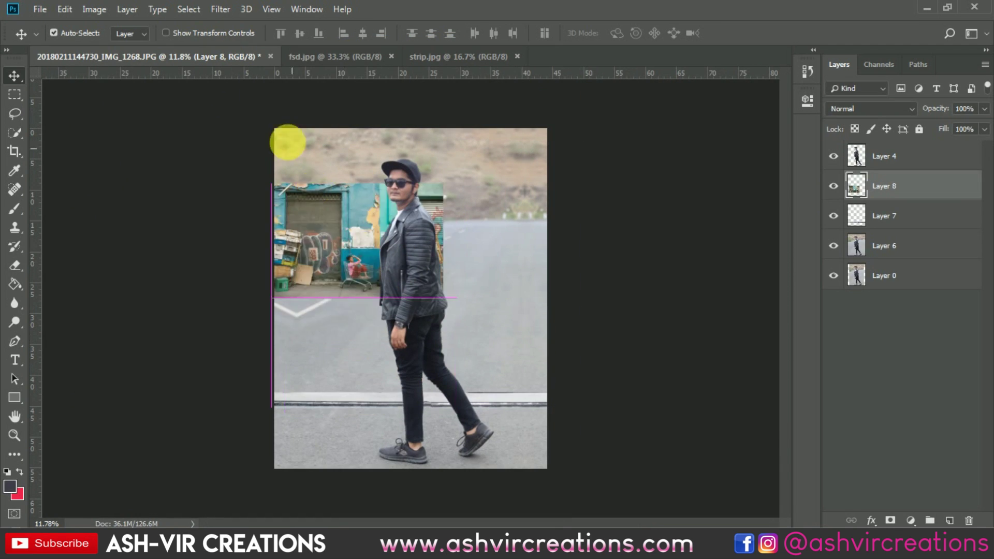
Step: Scale the street photo on Layer 8 to about 232% so it fills the canvas from the top down to the strip
{"action": "left_click", "coordinate": [64, 9]}
{"action": "left_click", "coordinate": [126, 310]}
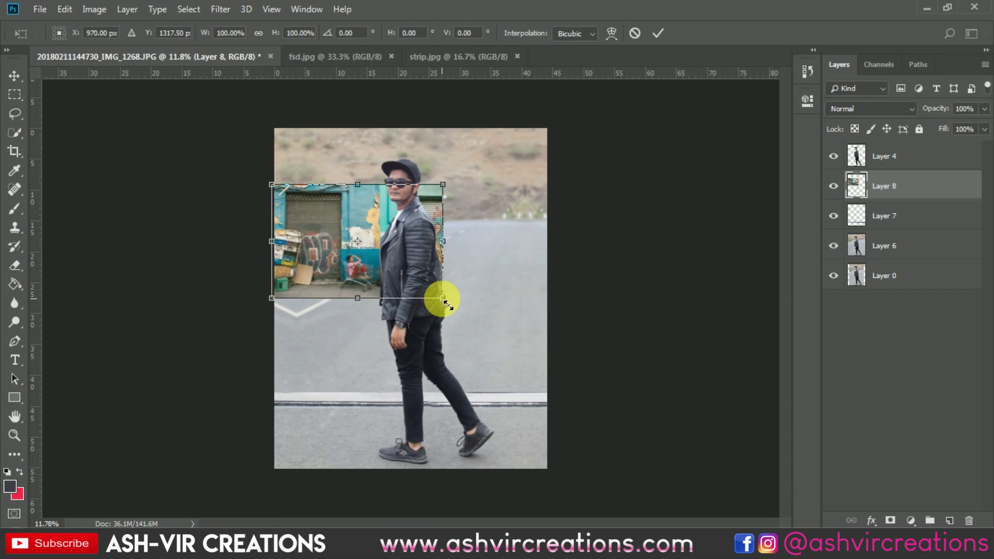
{"action": "left_click_drag", "start_coordinate": [443, 300], "coordinate": [549, 378]}
{"action": "left_click_drag", "start_coordinate": [447, 238], "coordinate": [545, 243]}
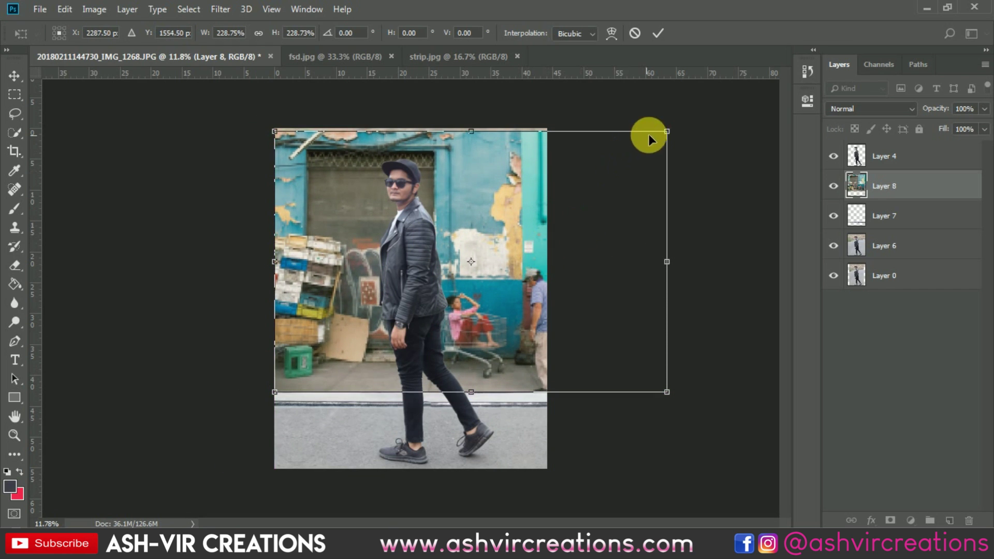
{"action": "left_click_drag", "start_coordinate": [678, 139], "coordinate": [677, 129]}
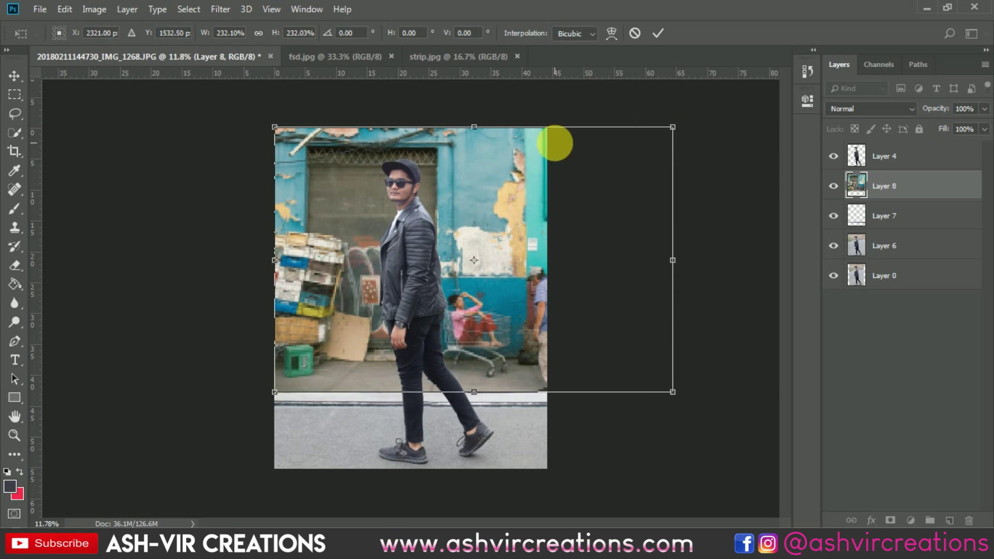
{"action": "key", "text": "Return"}
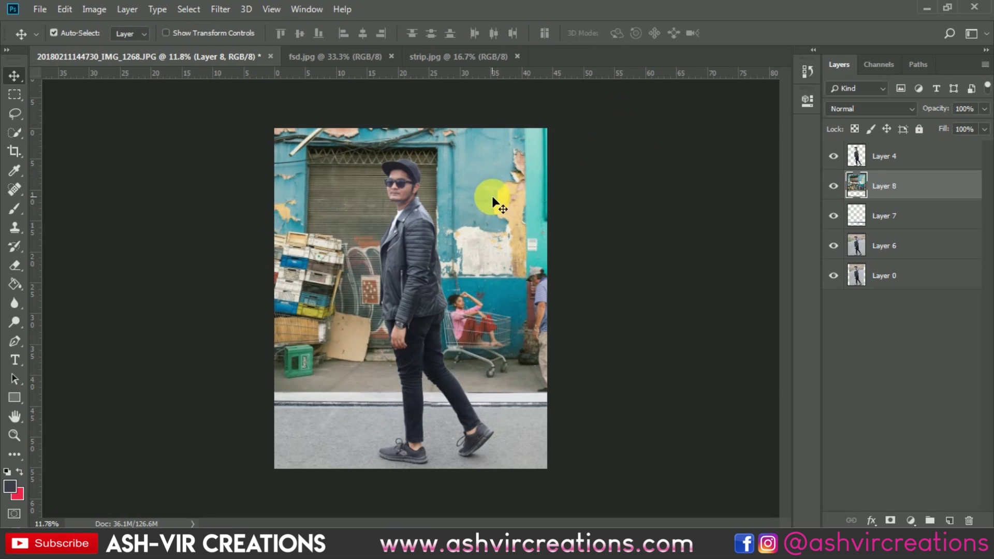
Step: Enlarge the street photo by about 133% from its left side and lower its bottom edge onto the strip
{"action": "key", "text": "ctrl+0"}
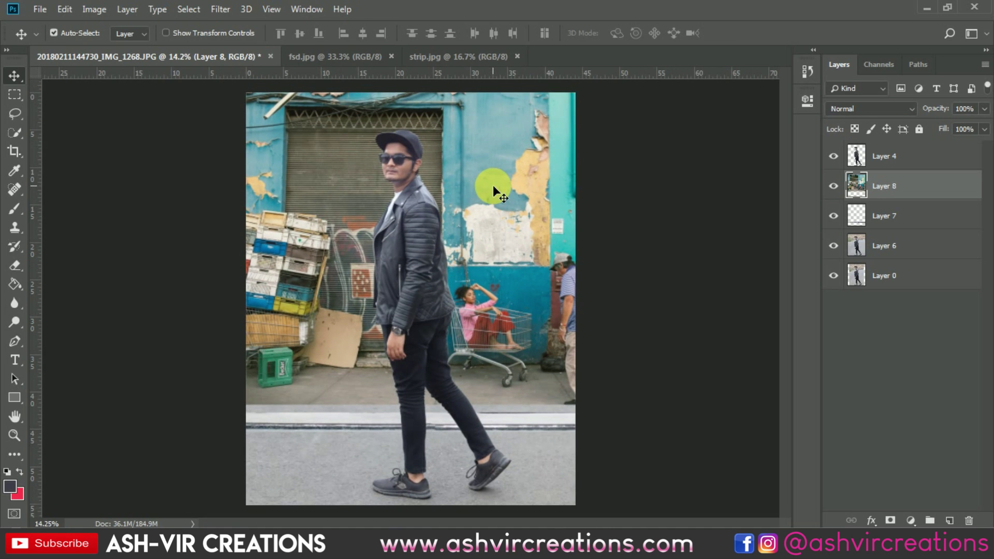
{"action": "key", "text": "ctrl+minus"}
{"action": "key", "text": "ctrl+t"}
{"action": "key", "text": "ctrl+minus"}
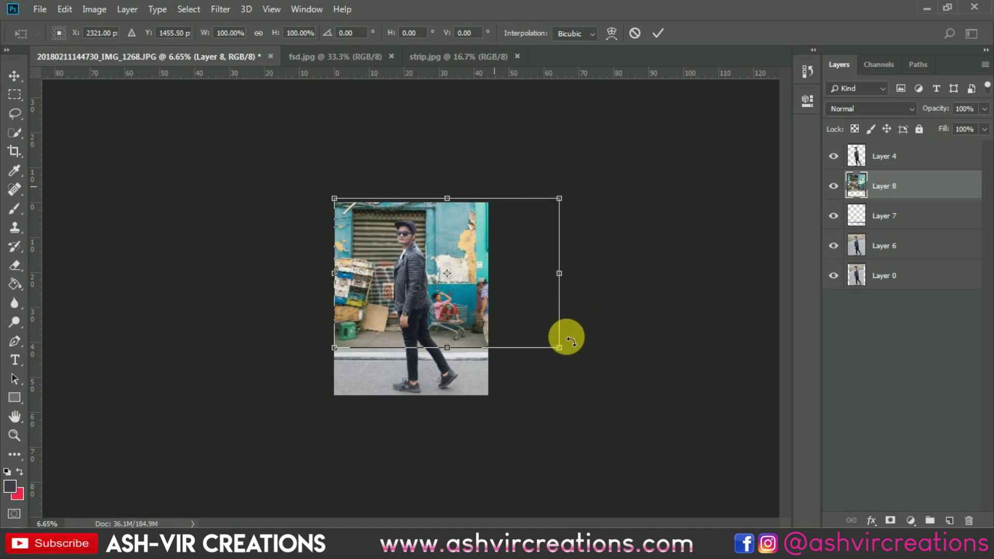
{"action": "left_click_drag", "start_coordinate": [559, 196], "coordinate": [632, 150]}
{"action": "key", "text": "ctrl+plus"}
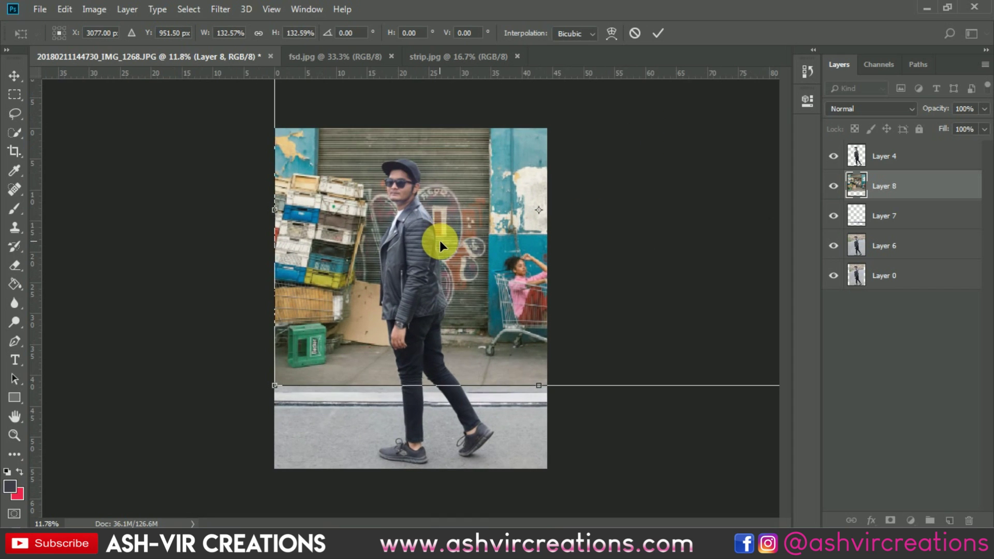
{"action": "left_click_drag", "start_coordinate": [447, 229], "coordinate": [447, 240]}
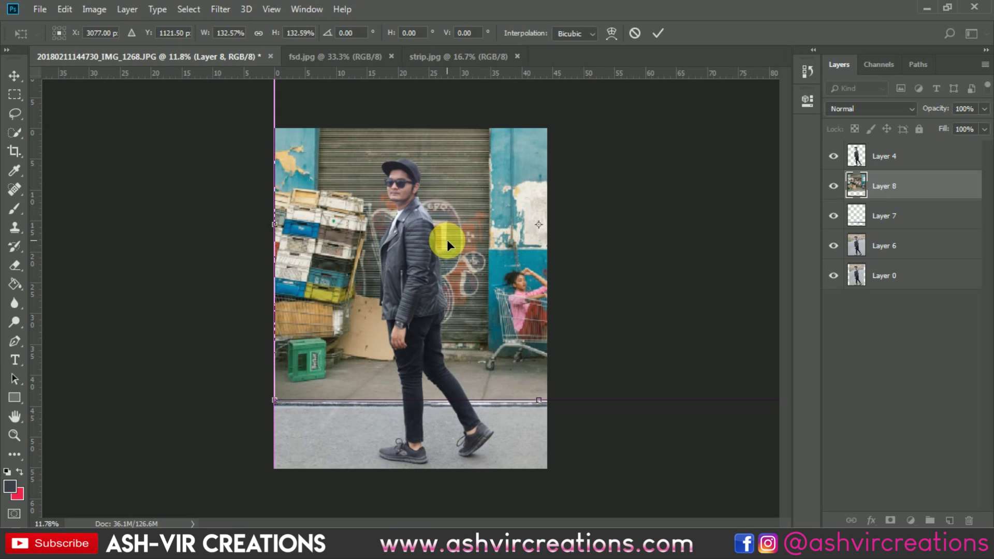
Step: Increase the street photo's scaling to about 155%, keeping its bottom edge on the strip, and apply the transform
{"action": "key", "text": "ctrl+minus"}
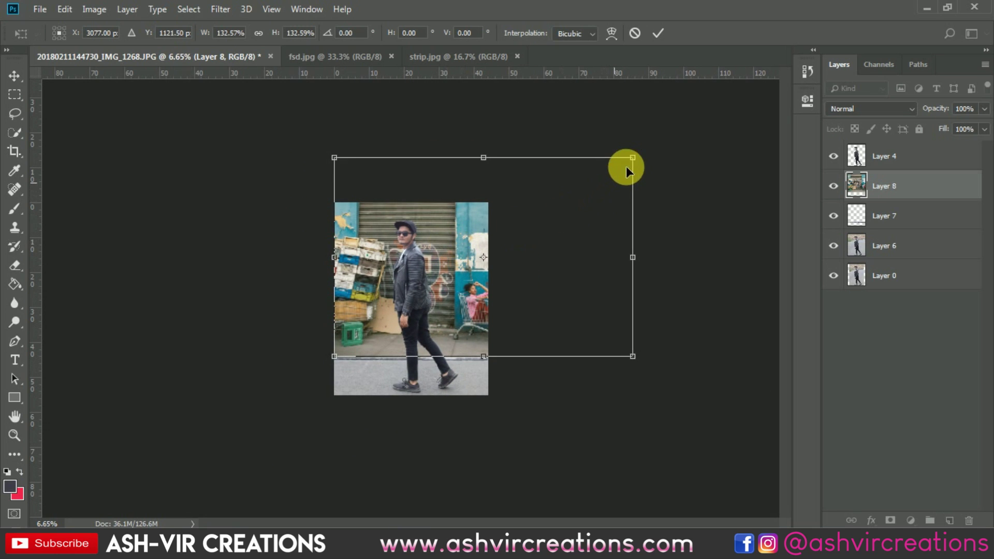
{"action": "left_click_drag", "start_coordinate": [626, 166], "coordinate": [716, 185]}
{"action": "scroll", "coordinate": [456, 253], "scroll_direction": "up", "scroll_amount": 1}
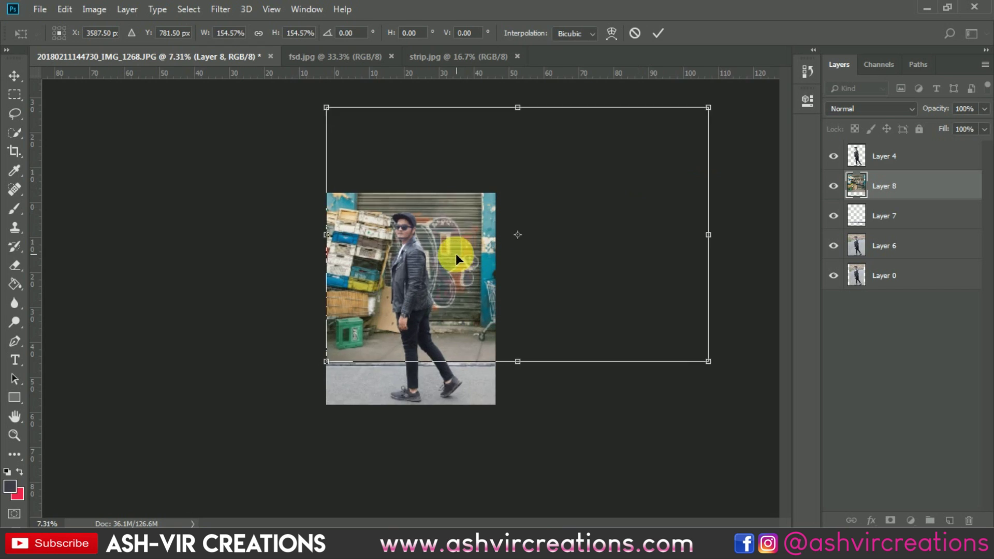
{"action": "scroll", "coordinate": [456, 253], "scroll_direction": "up", "scroll_amount": 5}
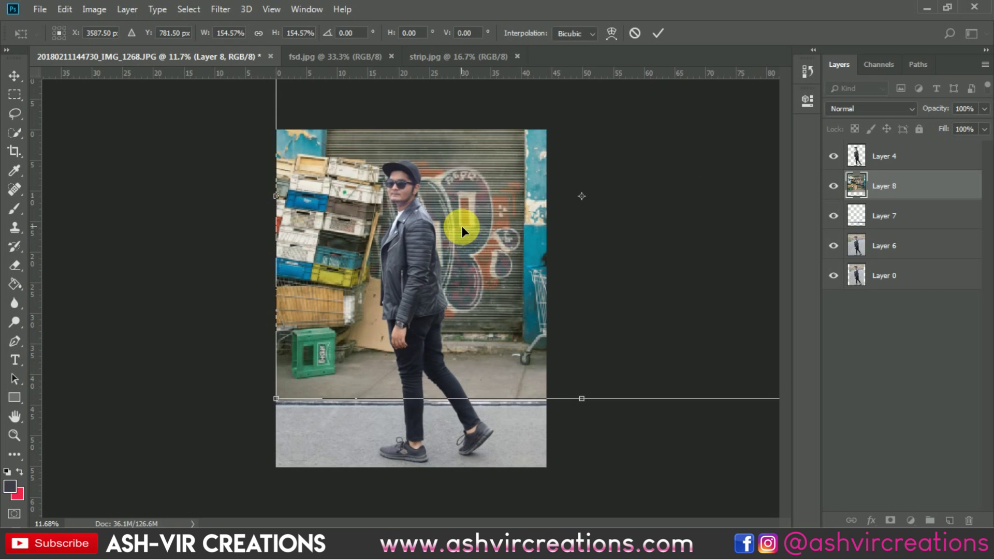
{"action": "key", "text": "Return"}
{"action": "scroll", "coordinate": [461, 226], "scroll_direction": "down", "scroll_amount": 3}
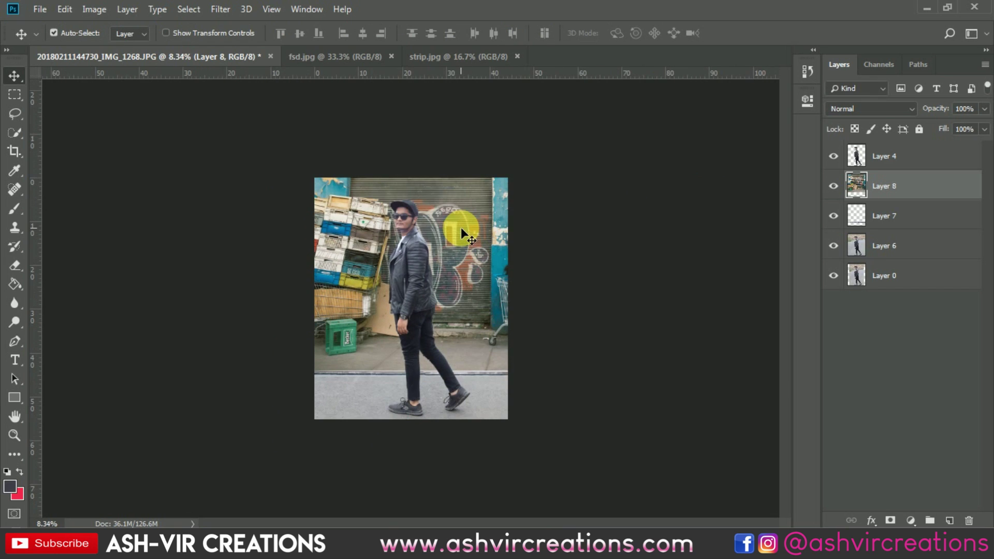
{"action": "scroll", "coordinate": [461, 228], "scroll_direction": "up", "scroll_amount": 1}
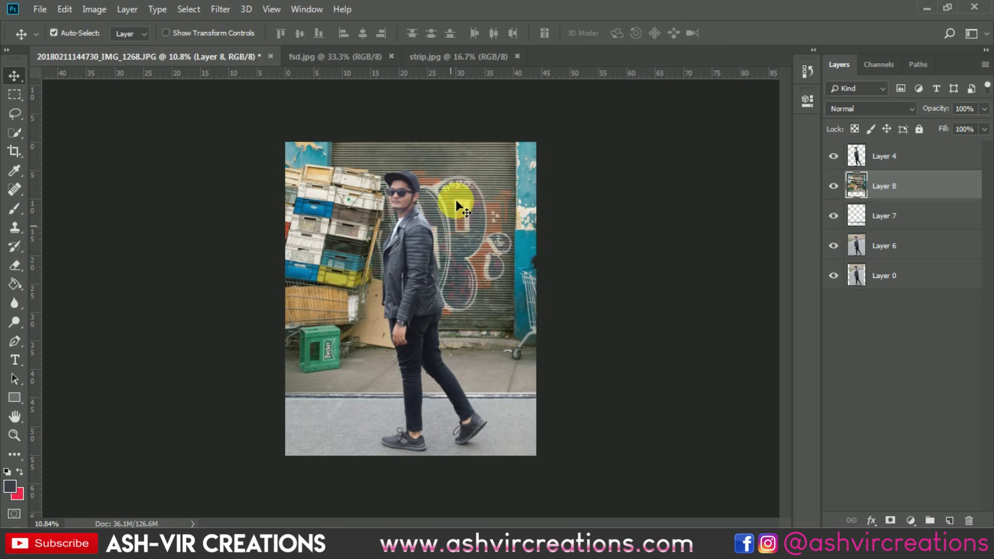
{"action": "mouse_move", "coordinate": [456, 200]}
{"action": "left_mouse_down"}
{"action": "mouse_move", "coordinate": [455, 222]}
{"action": "mouse_move", "coordinate": [455, 201]}
{"action": "left_mouse_up"}
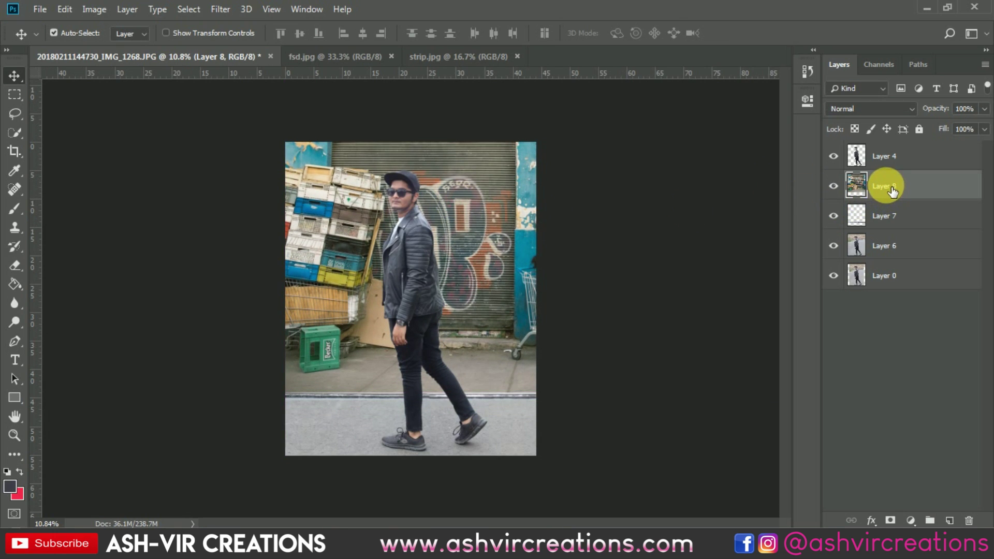
Step: Move the street photo's Layer 8 below Layer 7 so the strip overlaps the pavement's edge
{"action": "left_click_drag", "start_coordinate": [893, 191], "coordinate": [875, 228]}
{"action": "scroll", "coordinate": [477, 368], "scroll_direction": "up", "scroll_amount": 3}
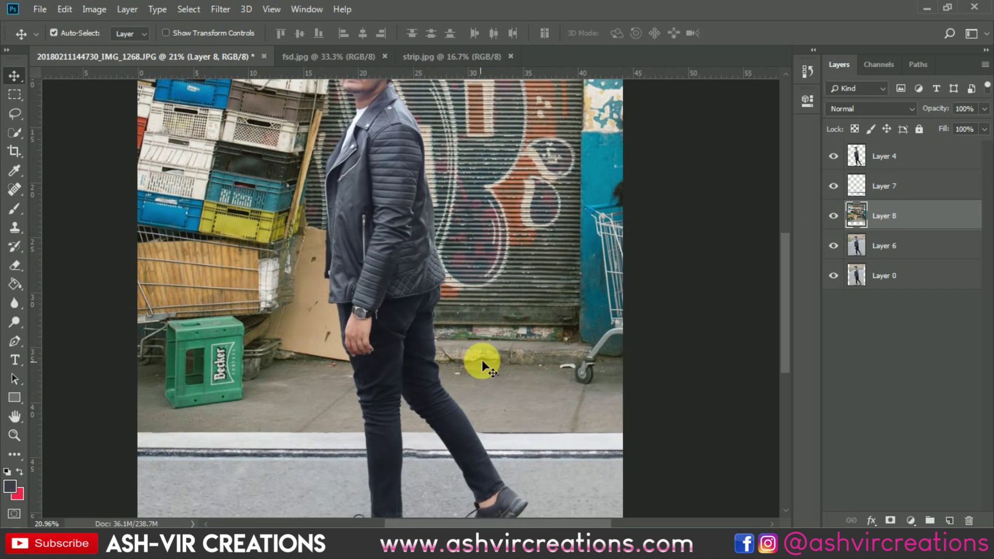
{"action": "left_click_drag", "start_coordinate": [483, 364], "coordinate": [510, 338]}
{"action": "left_click", "coordinate": [544, 325]}
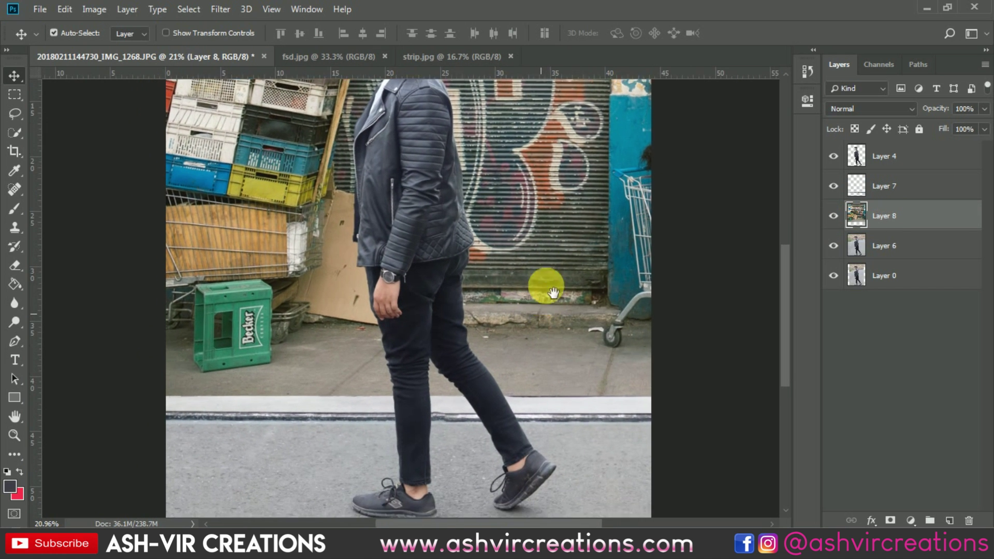
{"action": "scroll", "coordinate": [563, 345], "scroll_direction": "up", "scroll_amount": 3}
{"action": "left_click_drag", "start_coordinate": [583, 331], "coordinate": [583, 331]}
Step: Add a layer mask to the strip's Layer 7 and choose a black Soft Round brush of 25 px with 0% hardness
{"action": "left_click", "coordinate": [598, 409]}
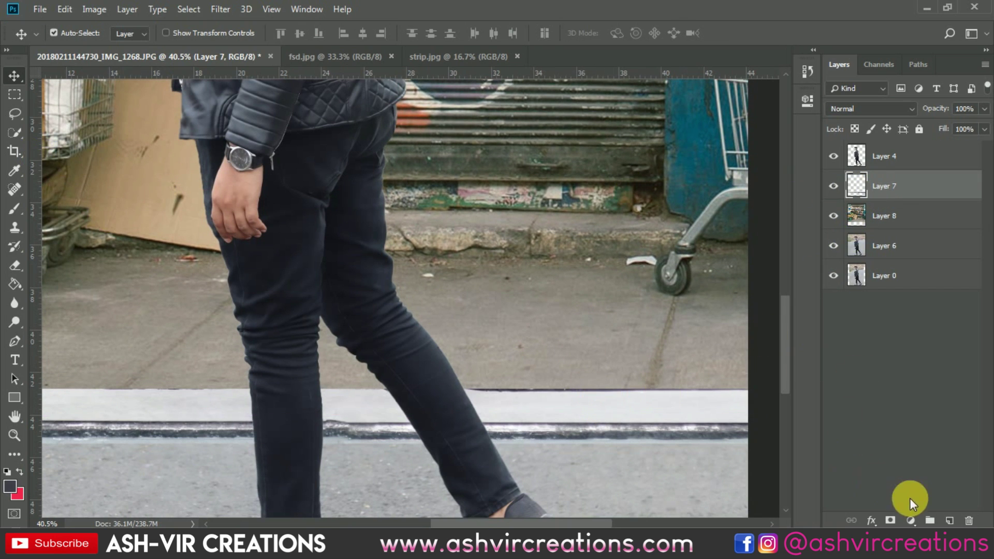
{"action": "left_click", "coordinate": [889, 521]}
{"action": "left_click", "coordinate": [15, 208]}
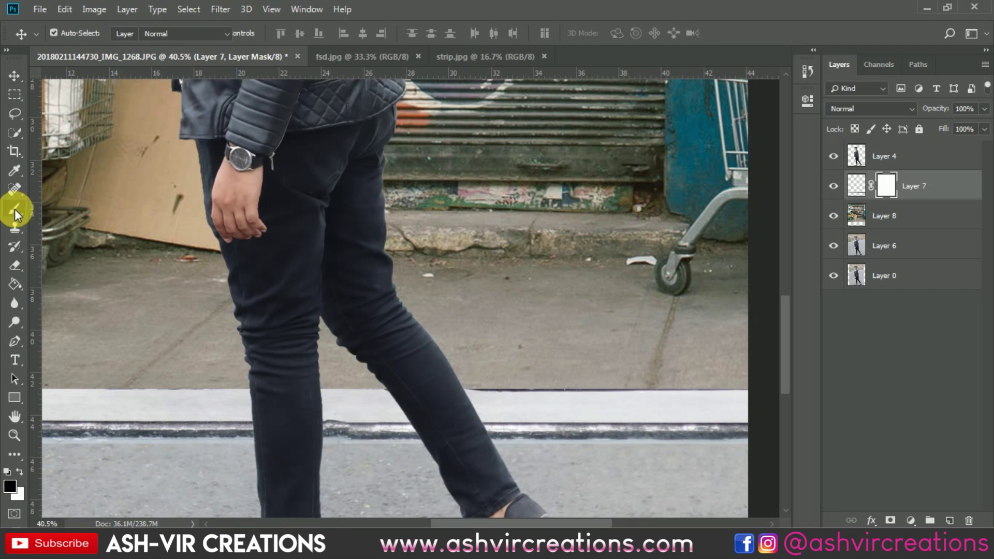
{"action": "right_click", "coordinate": [257, 309]}
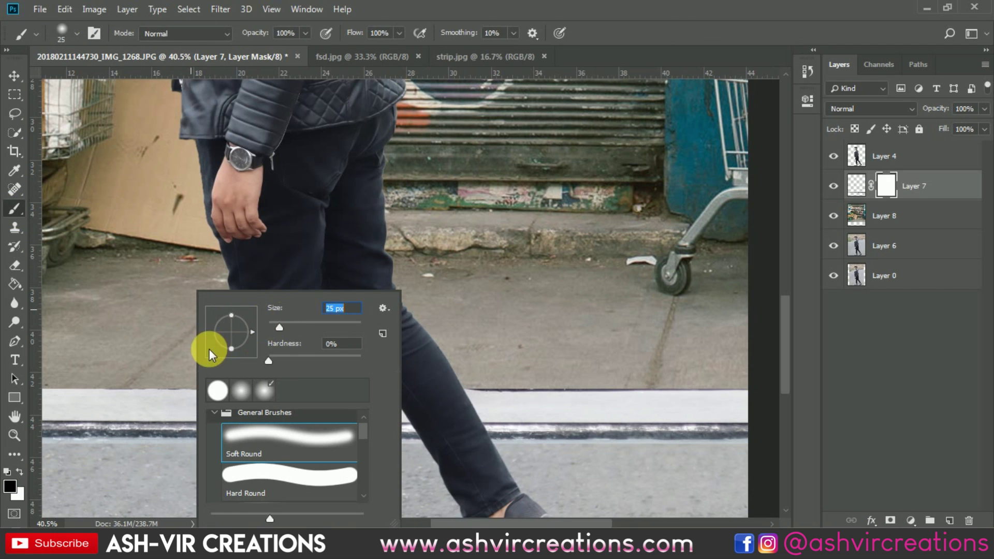
{"action": "key", "text": "Return"}
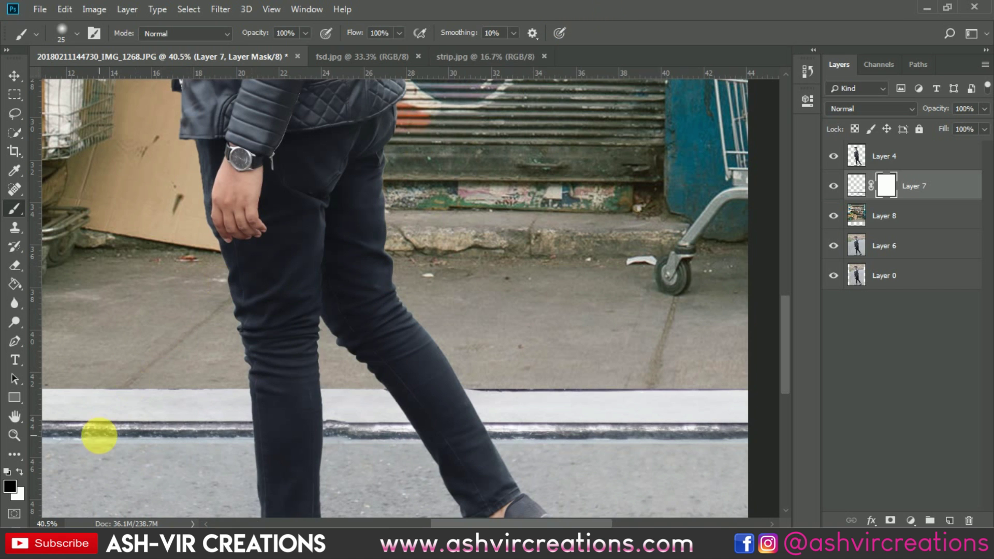
Step: Enlarge the soft brush to 90 px and paint the mask along the strip's upper edge left of the man's legs
{"action": "left_click_drag", "start_coordinate": [98, 440], "coordinate": [304, 387]}
{"action": "scroll", "coordinate": [305, 387], "scroll_direction": "down", "scroll_amount": 3}
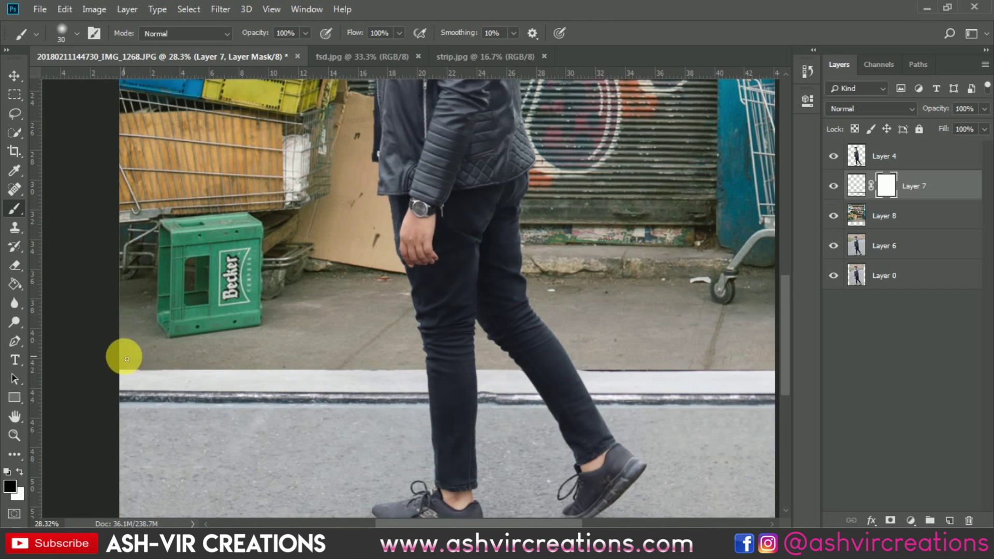
{"action": "scroll", "coordinate": [122, 363], "scroll_direction": "up", "scroll_amount": 3}
{"action": "left_click_drag", "start_coordinate": [132, 372], "coordinate": [318, 374]}
{"action": "right_click", "coordinate": [260, 356]}
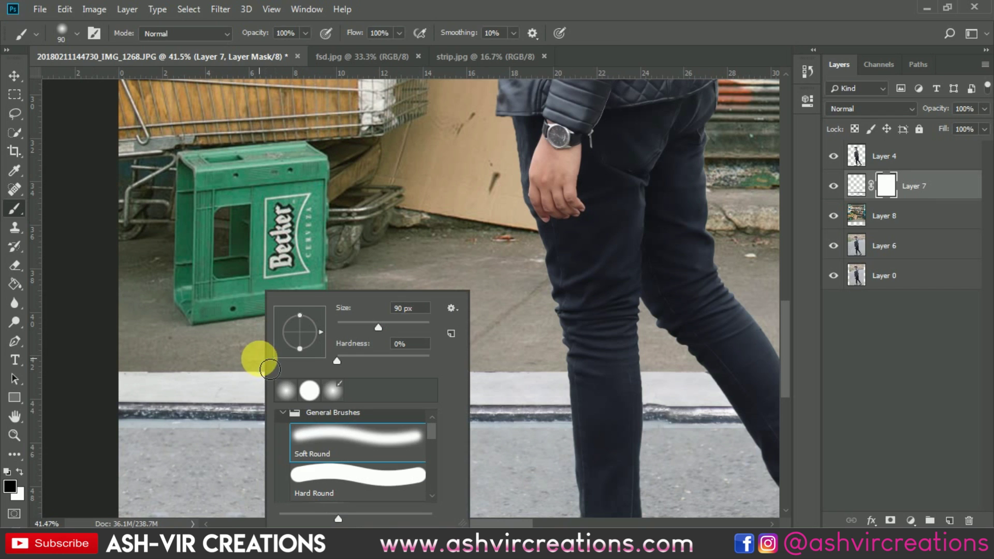
{"action": "key", "text": "Return"}
{"action": "mouse_move", "coordinate": [200, 367]}
{"action": "left_mouse_down"}
{"action": "mouse_move", "coordinate": [180, 348]}
{"action": "mouse_move", "coordinate": [124, 375]}
{"action": "mouse_move", "coordinate": [256, 377]}
{"action": "mouse_move", "coordinate": [493, 354]}
{"action": "mouse_move", "coordinate": [805, 354]}
{"action": "mouse_move", "coordinate": [430, 338]}
{"action": "mouse_move", "coordinate": [152, 359]}
{"action": "mouse_move", "coordinate": [506, 373]}
{"action": "left_mouse_up"}
Step: Reduce the brush to 40 px and mask out the dark line on the strip's upper edge right of the man's legs
{"action": "key", "text": "bracketleft"}
{"action": "key", "text": "bracketleft"}
{"action": "key", "text": "bracketleft"}
{"action": "key", "text": "bracketleft"}
{"action": "key", "text": "bracketleft"}
{"action": "left_click", "coordinate": [513, 380]}
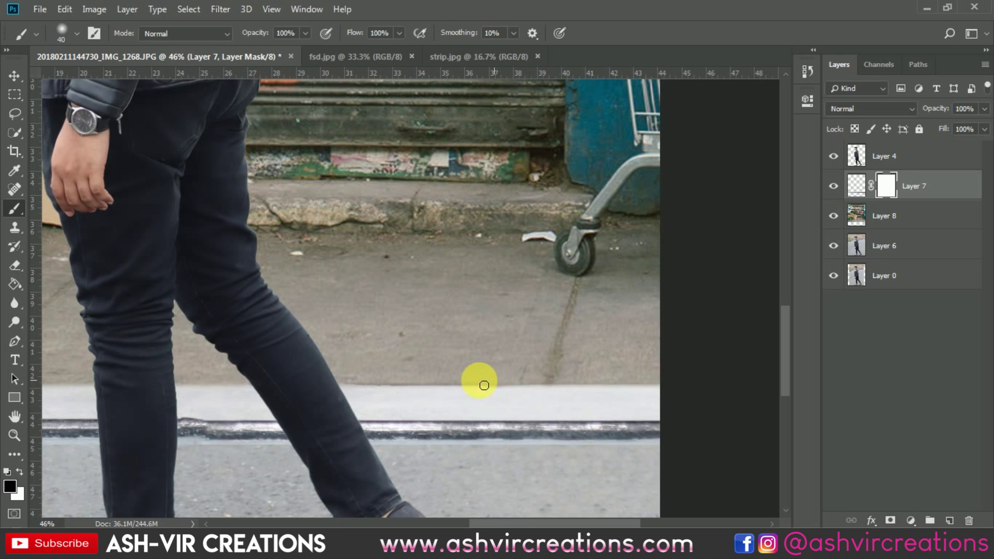
{"action": "scroll", "coordinate": [343, 353], "scroll_direction": "down", "scroll_amount": 2}
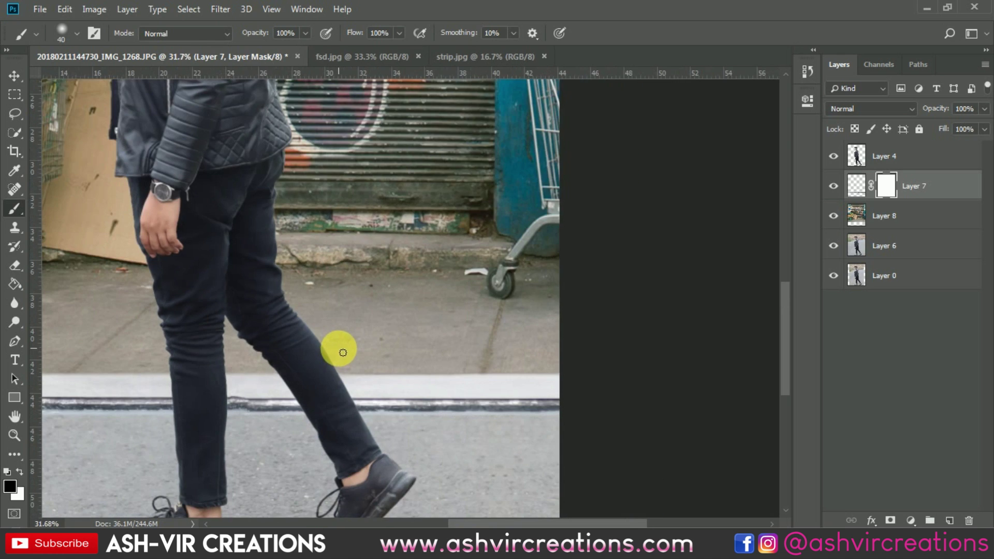
Step: Examine the strip's masked edge along the pavement on both sides of the man's legs and the overall composite
{"action": "scroll", "coordinate": [343, 353], "scroll_direction": "down", "scroll_amount": 2}
{"action": "scroll", "coordinate": [280, 377], "scroll_direction": "up", "scroll_amount": 2}
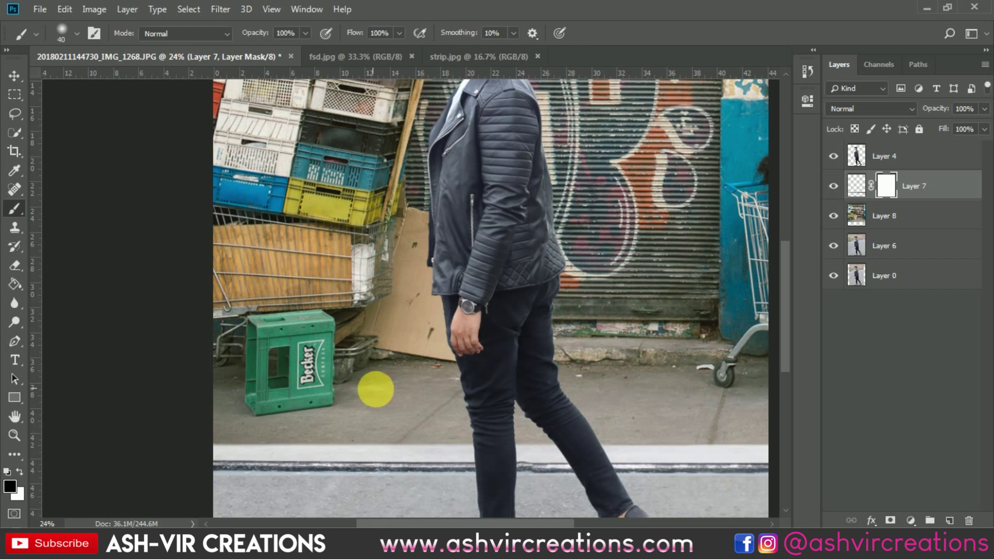
{"action": "key", "text": "v"}
{"action": "left_click", "coordinate": [630, 408]}
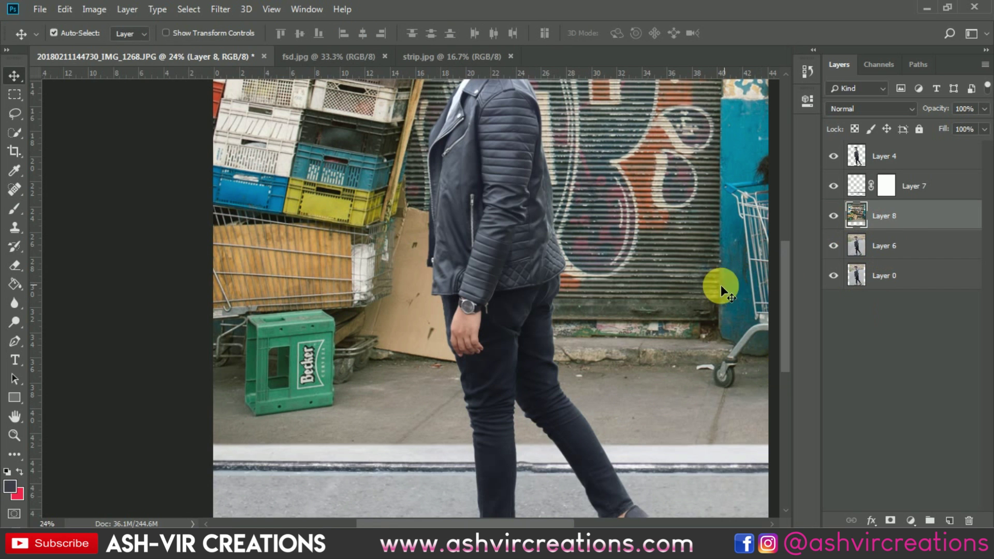
{"action": "scroll", "coordinate": [674, 291], "scroll_direction": "down", "scroll_amount": 2}
{"action": "scroll", "coordinate": [510, 363], "scroll_direction": "up", "scroll_amount": 3}
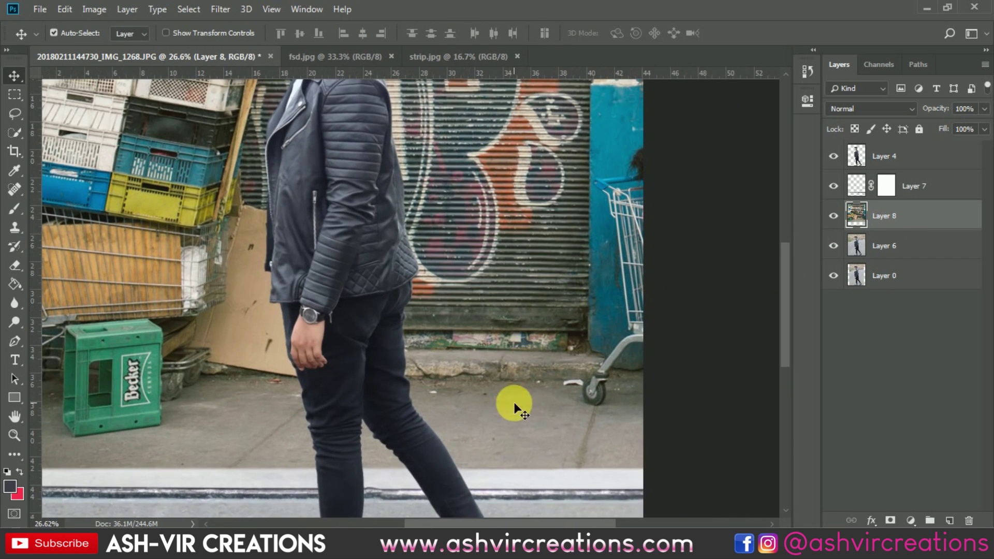
{"action": "left_click_drag", "start_coordinate": [517, 412], "coordinate": [600, 160]}
{"action": "left_click", "coordinate": [868, 189]}
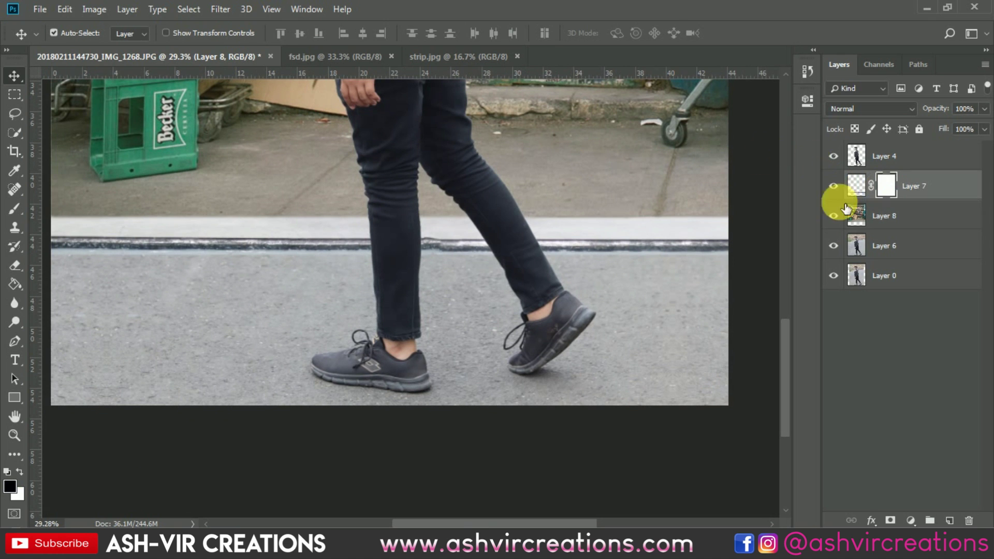
{"action": "left_click", "coordinate": [15, 208]}
{"action": "left_click_drag", "start_coordinate": [115, 273], "coordinate": [337, 308]}
{"action": "scroll", "coordinate": [336, 308], "scroll_direction": "up", "scroll_amount": 2}
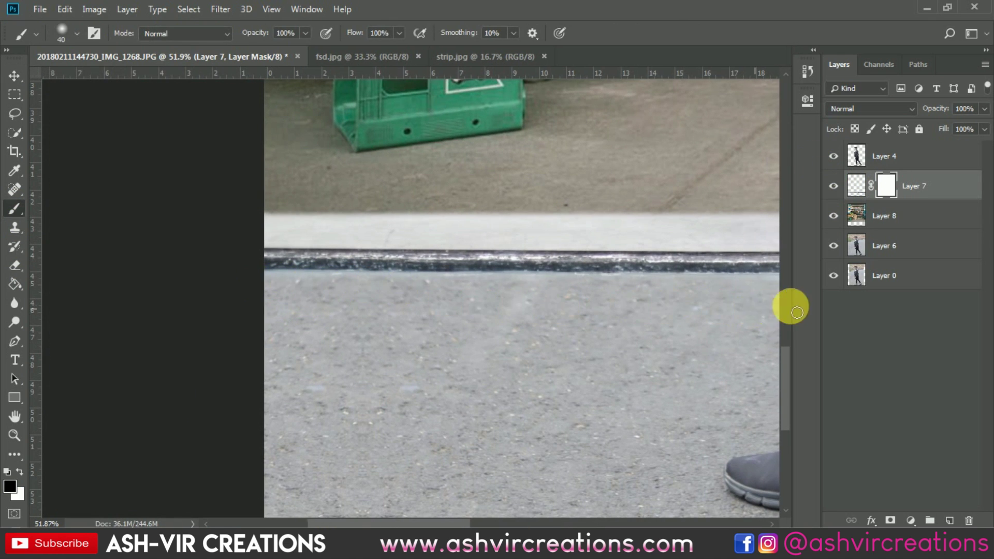
{"action": "left_click_drag", "start_coordinate": [792, 306], "coordinate": [204, 311]}
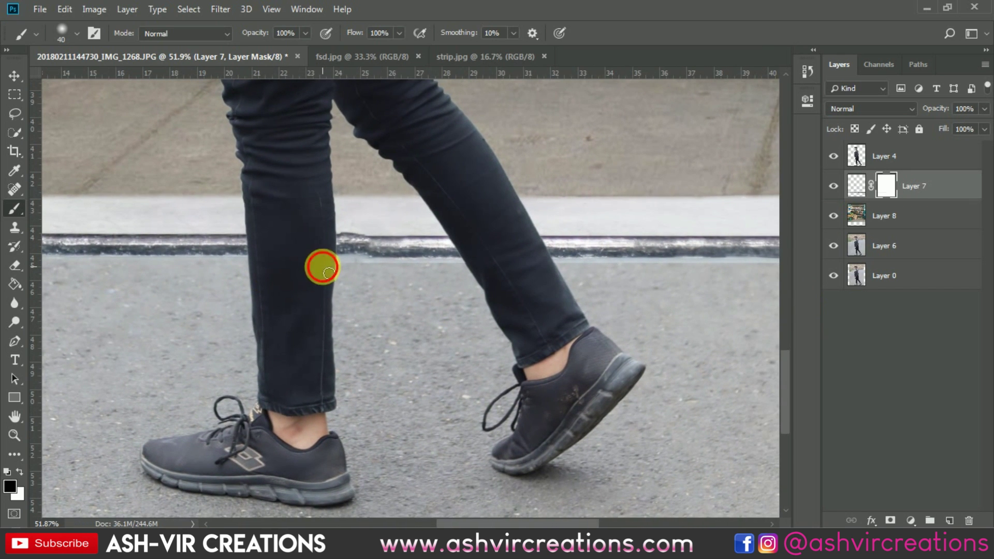
{"action": "left_click_drag", "start_coordinate": [714, 324], "coordinate": [415, 347]}
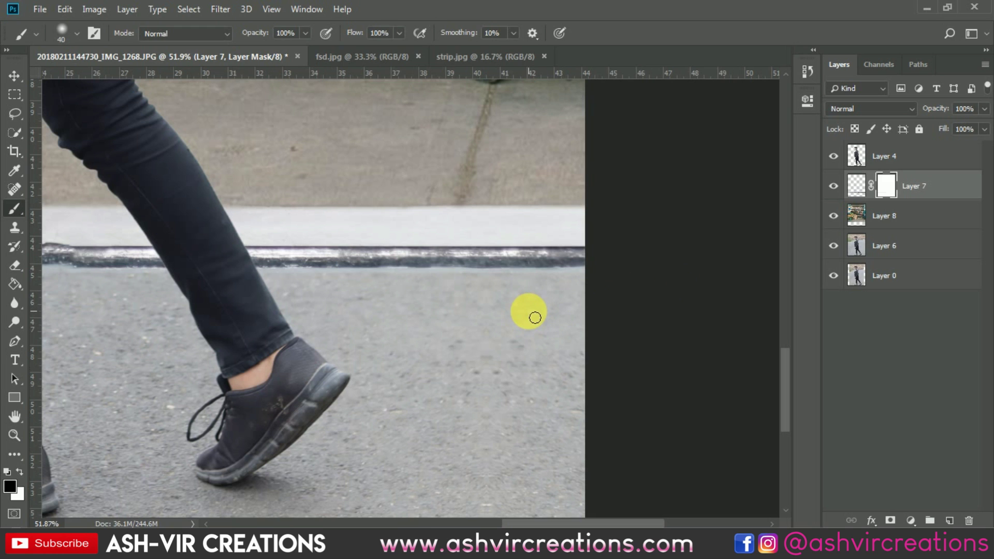
{"action": "key", "text": "v"}
{"action": "scroll", "coordinate": [530, 312], "scroll_direction": "down", "scroll_amount": 6}
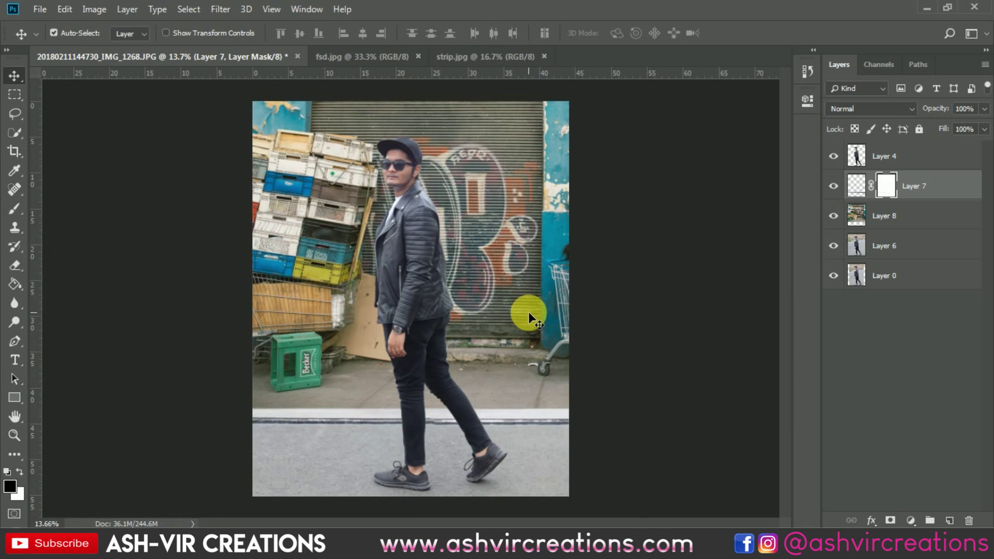
Step: Add a Color Lookup adjustment layer above Layer 4 using the 3DLUT file FP-Blue LEAF (AVC) Orange+Blue.CUBE
{"action": "left_click", "coordinate": [913, 154]}
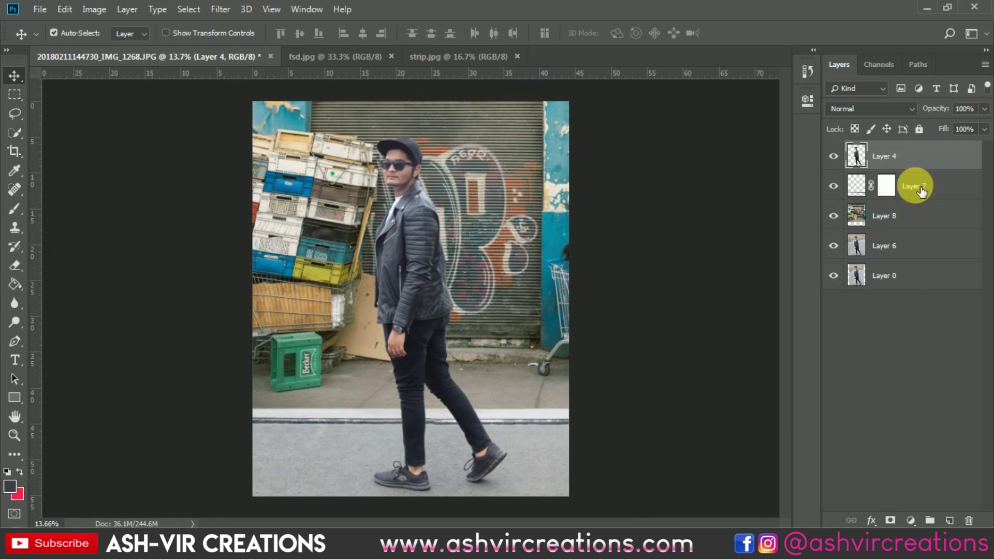
{"action": "left_click", "coordinate": [912, 520]}
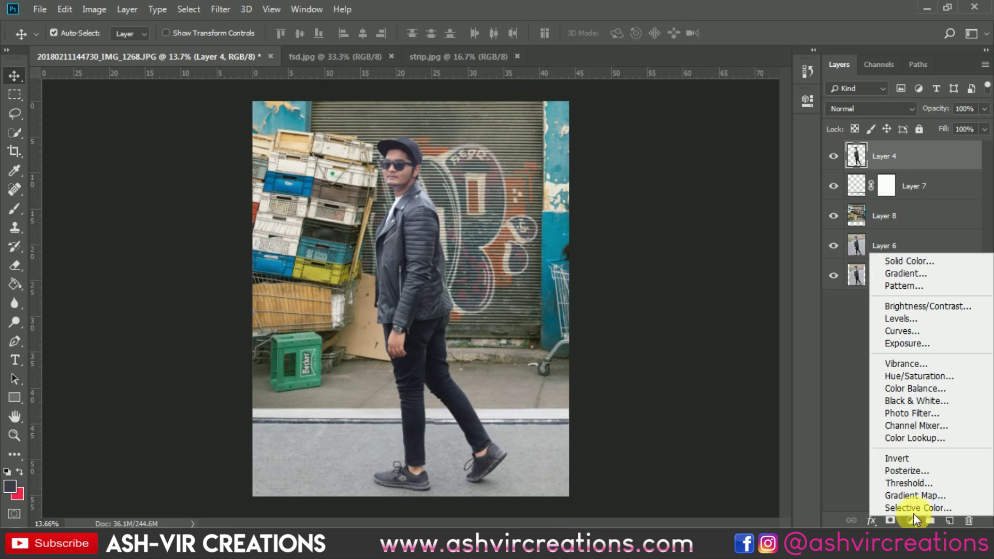
{"action": "left_click", "coordinate": [913, 439]}
{"action": "left_click", "coordinate": [691, 146]}
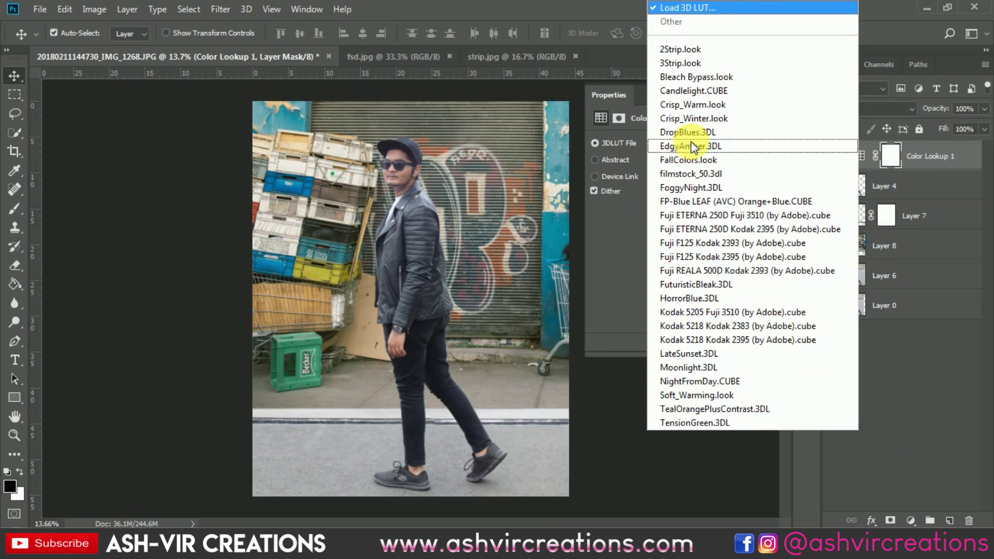
{"action": "left_click", "coordinate": [689, 202]}
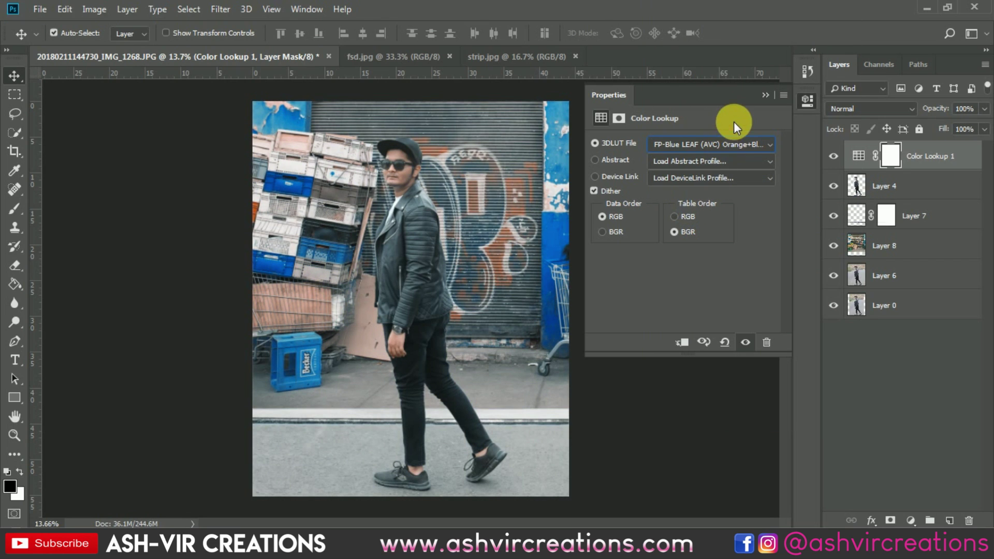
{"action": "left_click", "coordinate": [767, 95]}
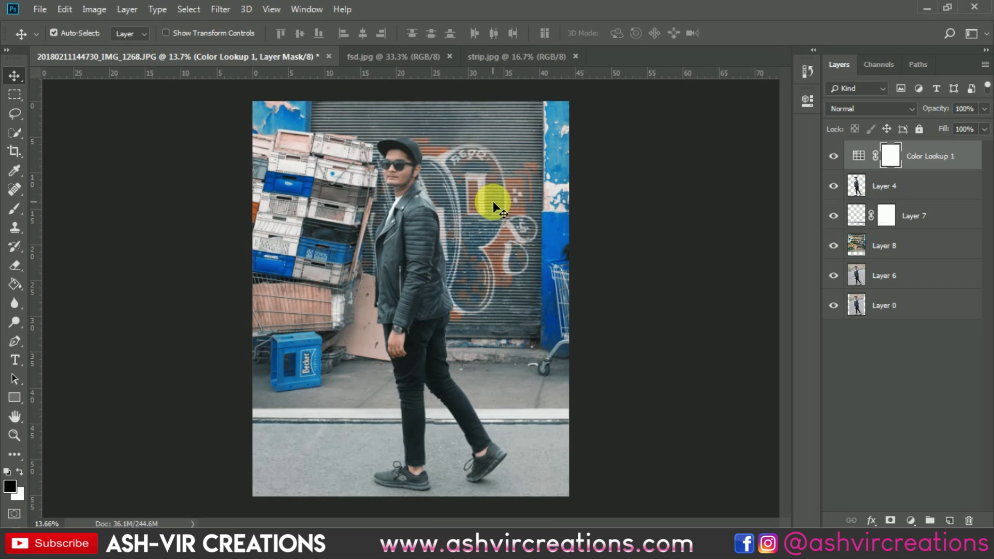
{"action": "scroll", "coordinate": [495, 203], "scroll_direction": "down", "scroll_amount": 2}
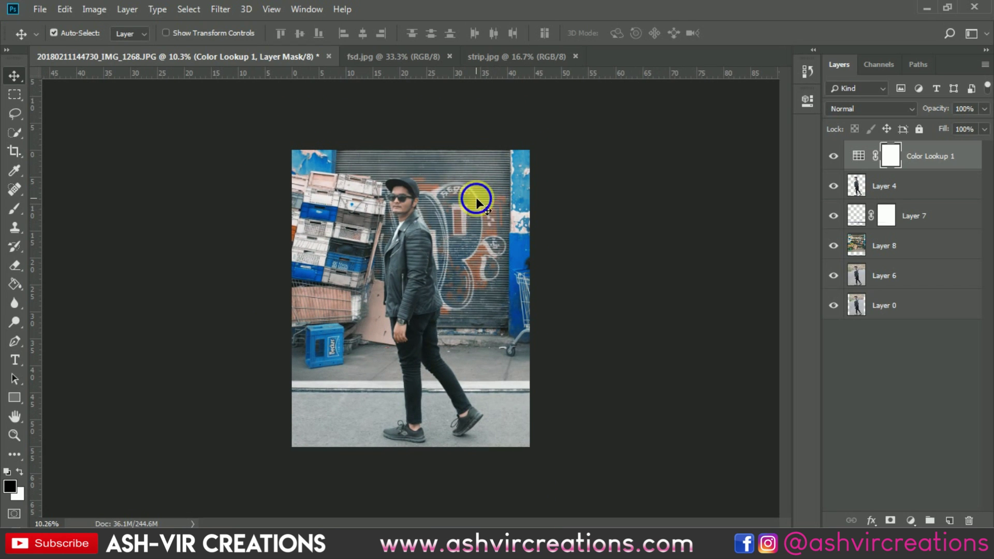
{"action": "right_click", "coordinate": [477, 200]}
{"action": "left_click", "coordinate": [485, 205]}
{"action": "scroll", "coordinate": [462, 192], "scroll_direction": "up", "scroll_amount": 1}
{"action": "key", "text": "ctrl+t"}
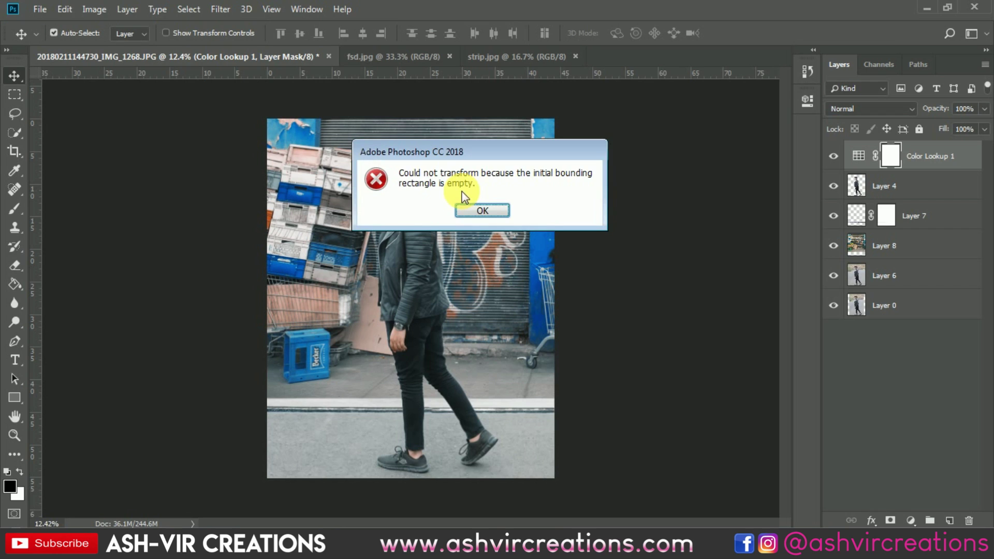
{"action": "left_click", "coordinate": [489, 210]}
Step: Scale down the street photo on Layer 8 and shift it right so the shutter stands behind the man
{"action": "left_click", "coordinate": [898, 190]}
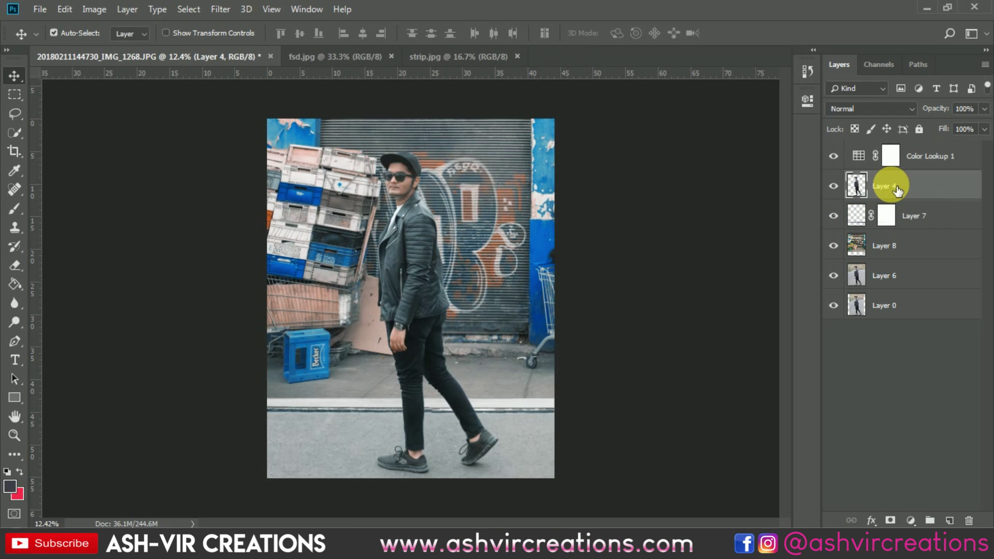
{"action": "left_click", "coordinate": [883, 247]}
{"action": "key", "text": "ctrl+t"}
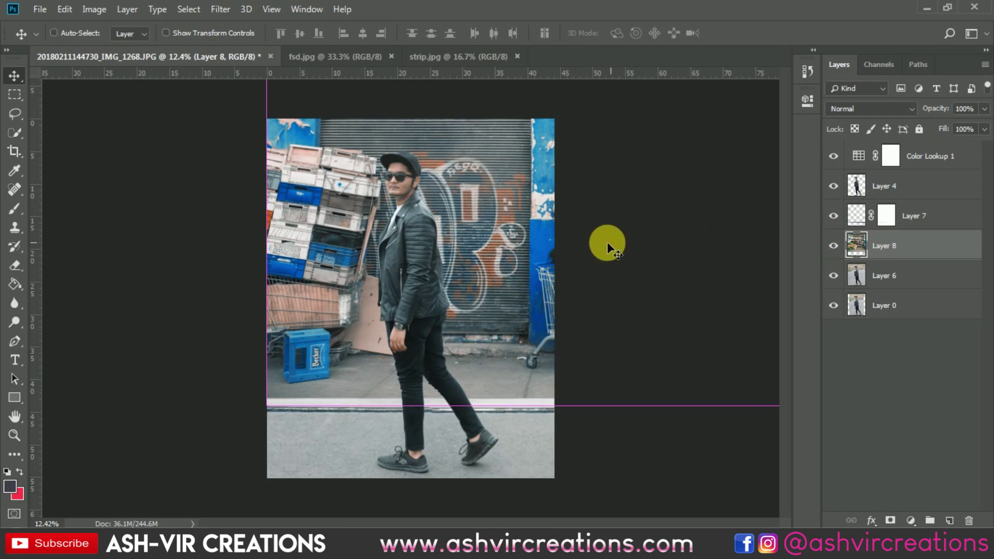
{"action": "key", "text": "ctrl+minus"}
{"action": "key", "text": "ctrl+minus"}
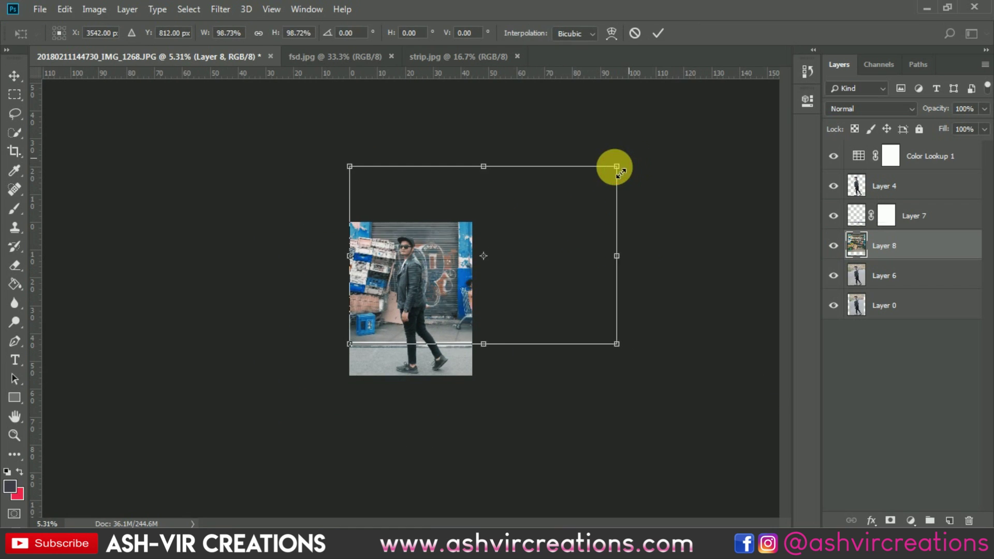
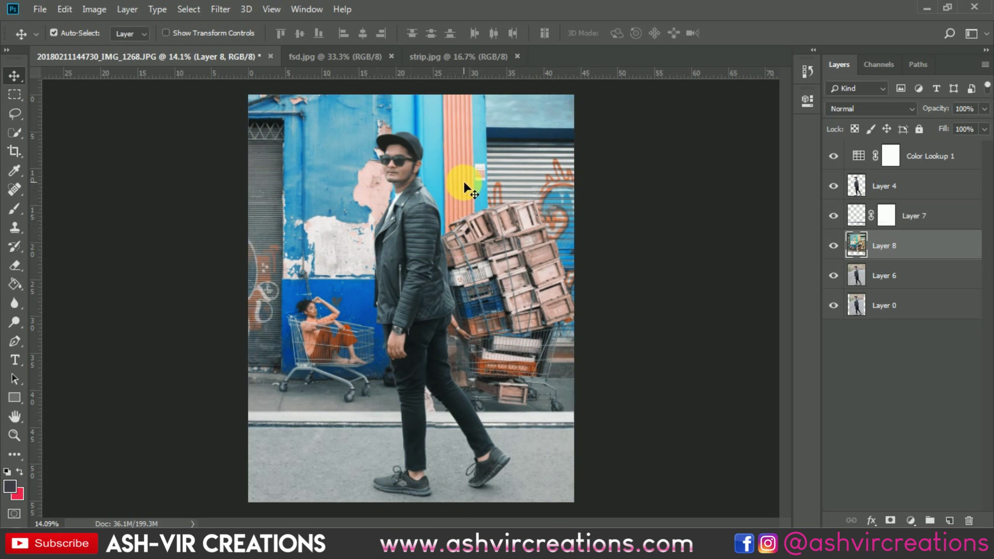
{"action": "left_click_drag", "start_coordinate": [460, 166], "coordinate": [625, 160]}
{"action": "left_click", "coordinate": [534, 171]}
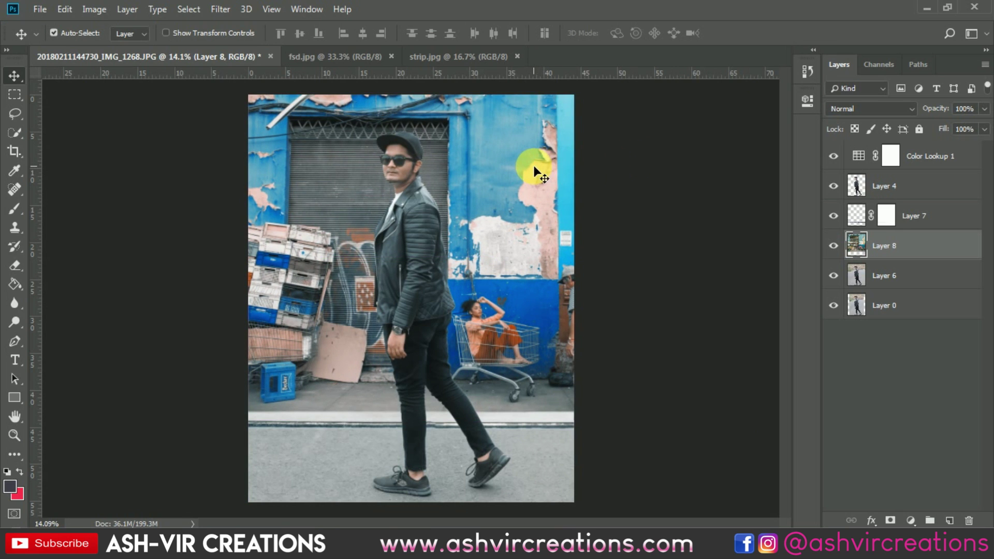
{"action": "left_click", "coordinate": [226, 10]}
{"action": "mouse_move", "coordinate": [236, 175]}
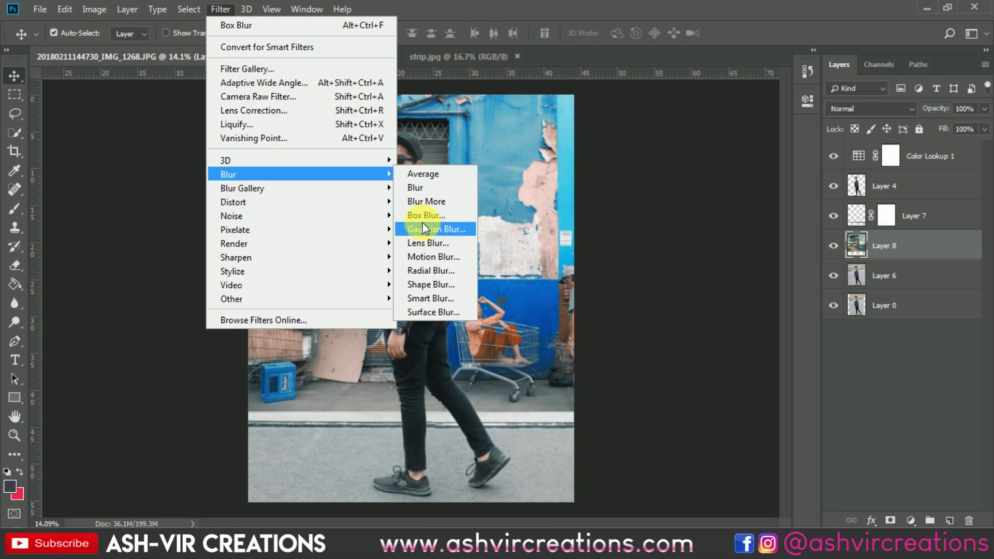
{"action": "left_click", "coordinate": [428, 243]}
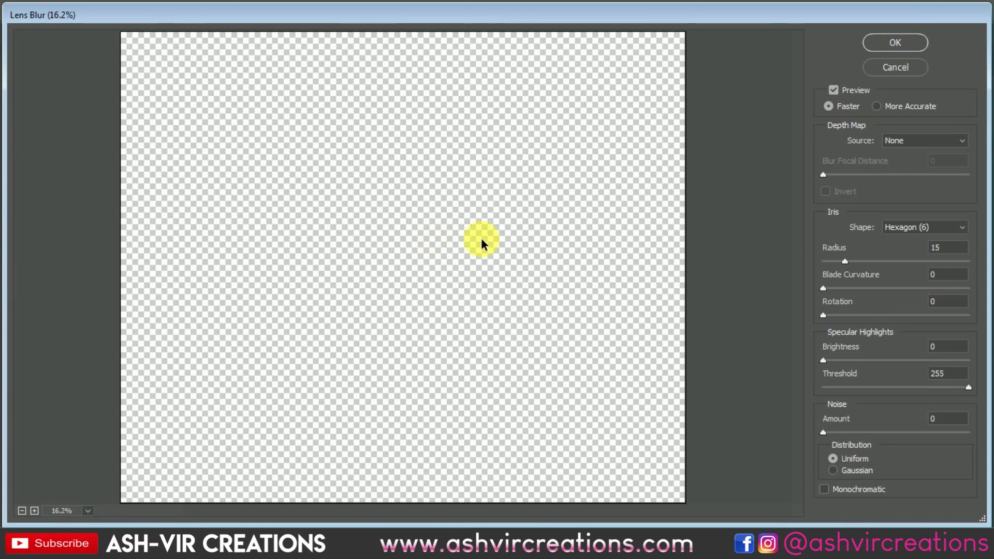
{"action": "left_click", "coordinate": [894, 68]}
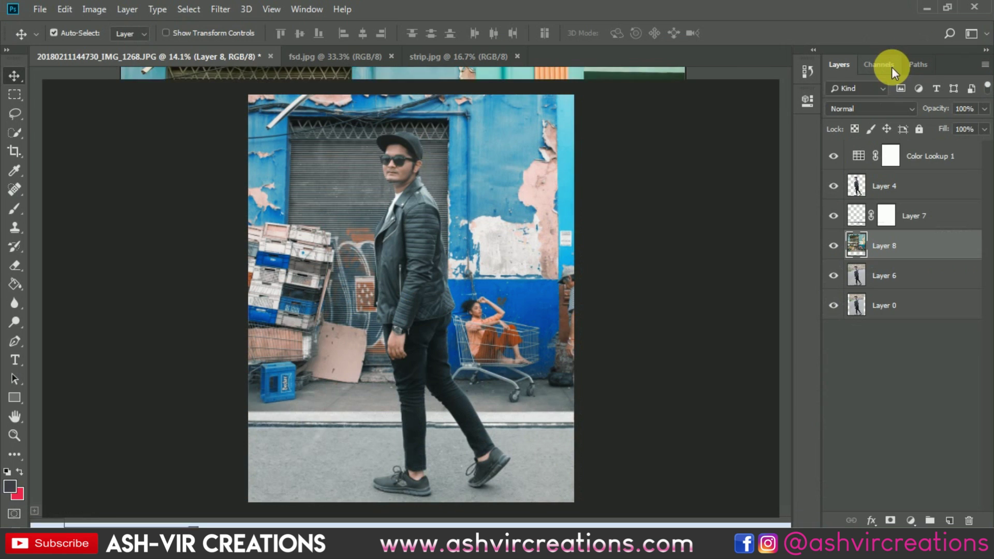
Step: Crop to the existing 4:5 canvas bounds with Delete Cropped Pixels on to discard the image parts outside it
{"action": "key", "text": "ctrl+minus"}
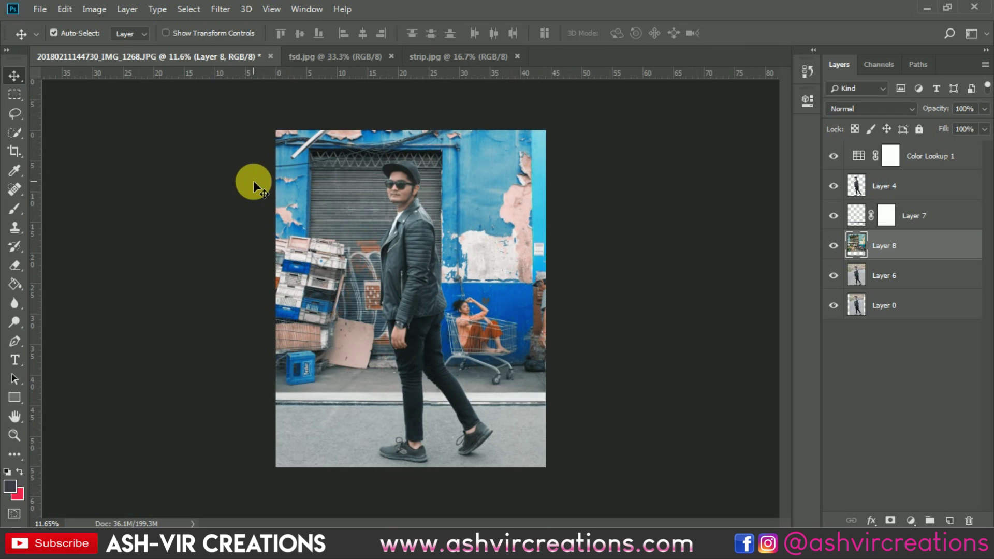
{"action": "left_click", "coordinate": [21, 149]}
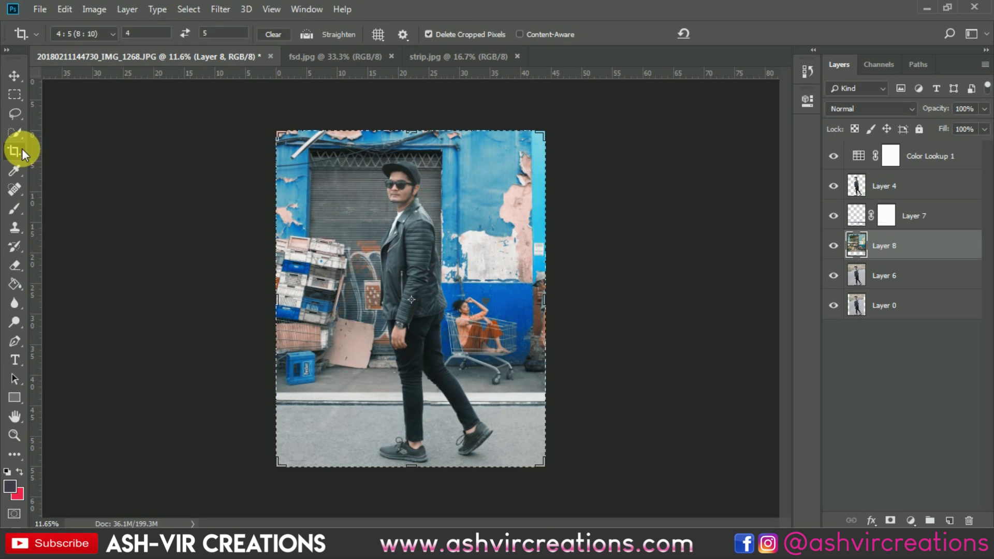
{"action": "left_click", "coordinate": [344, 235]}
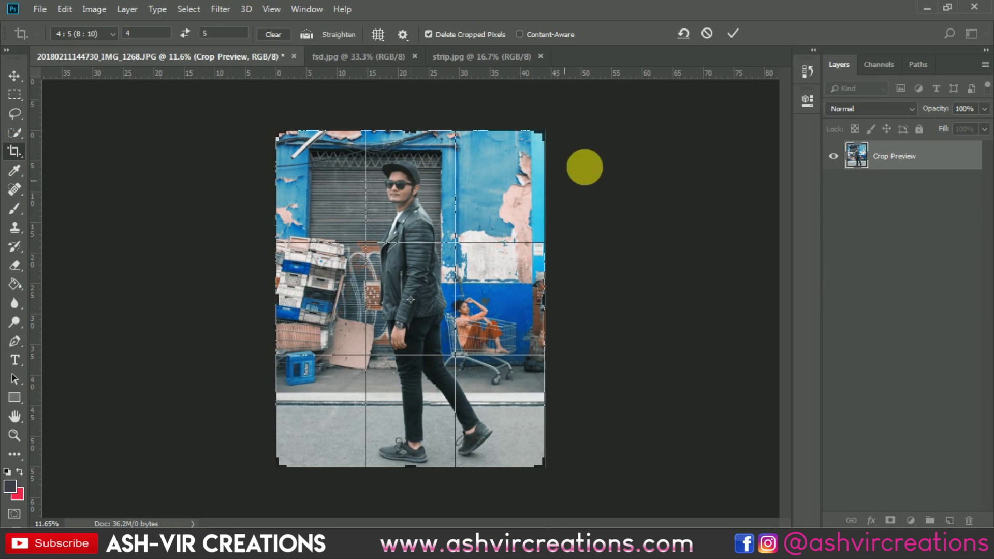
{"action": "left_click", "coordinate": [733, 34]}
{"action": "key", "text": "v"}
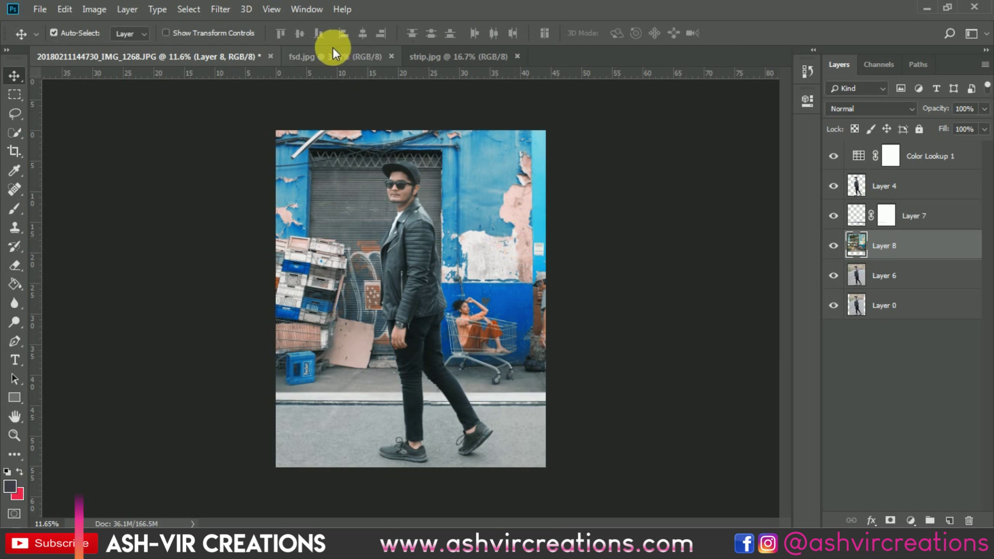
Step: Apply a Lens Blur with a hexagonal iris and a radius of 27 to the street photo on Layer 8
{"action": "left_click", "coordinate": [222, 9]}
{"action": "mouse_move", "coordinate": [250, 175]}
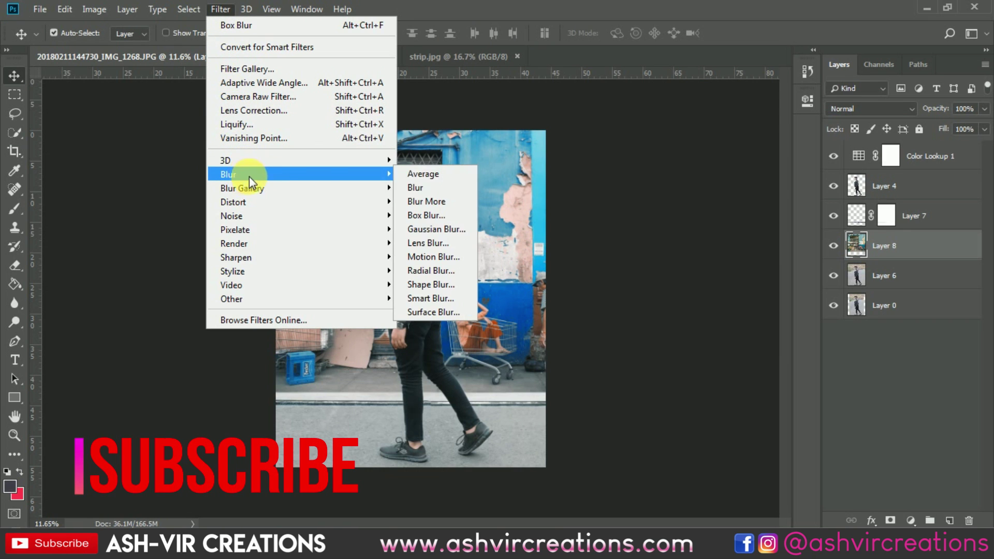
{"action": "left_click", "coordinate": [427, 243]}
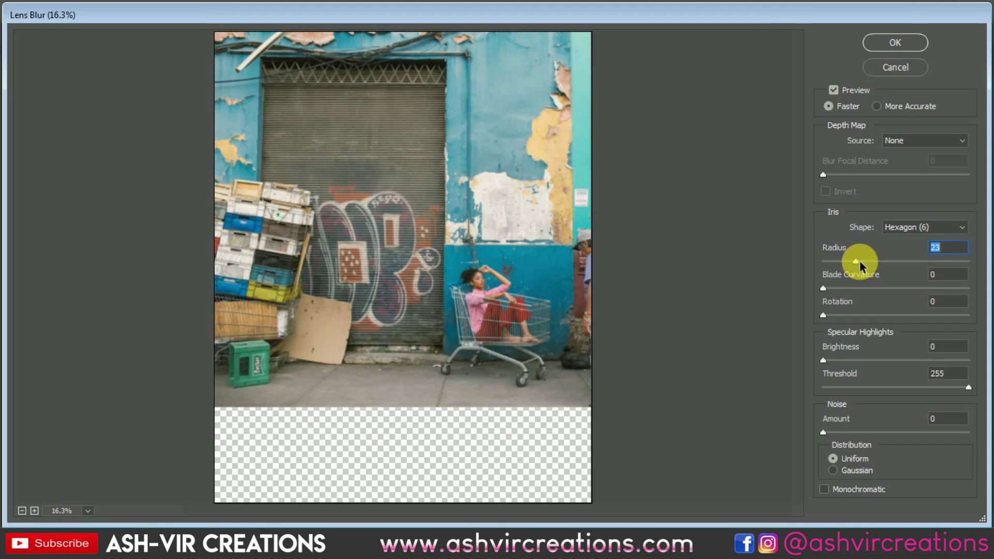
{"action": "left_click_drag", "start_coordinate": [861, 266], "coordinate": [872, 265]}
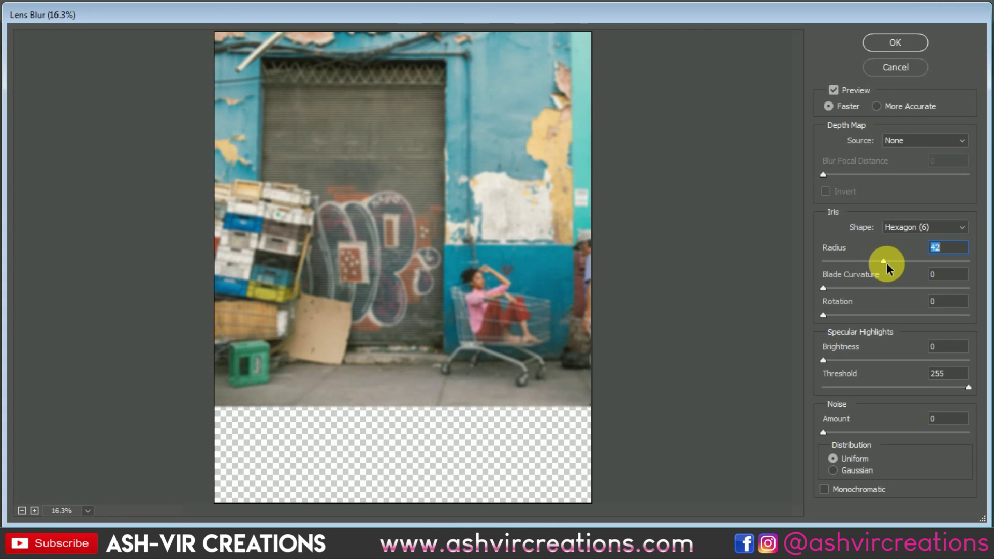
{"action": "left_click_drag", "start_coordinate": [887, 267], "coordinate": [852, 268]}
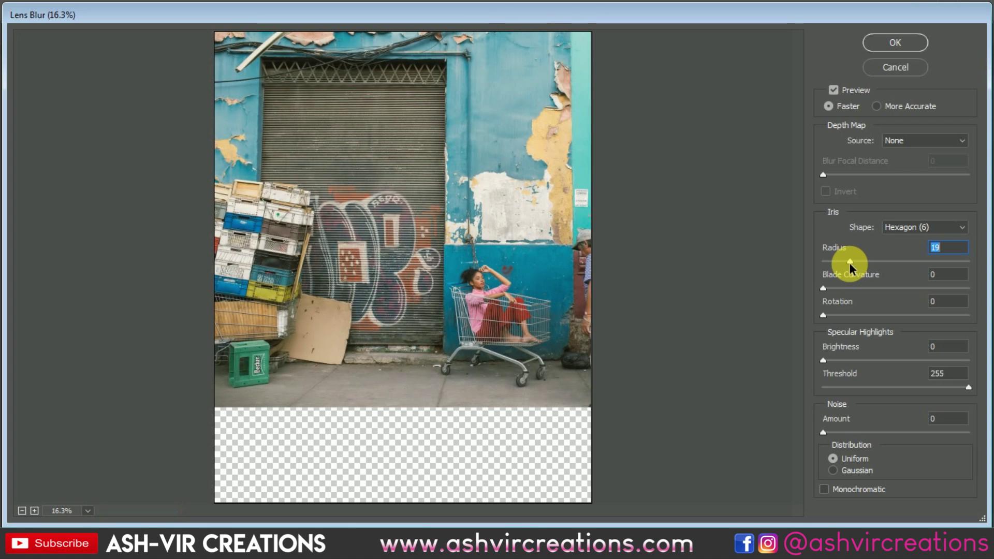
{"action": "left_click_drag", "start_coordinate": [851, 268], "coordinate": [862, 268]}
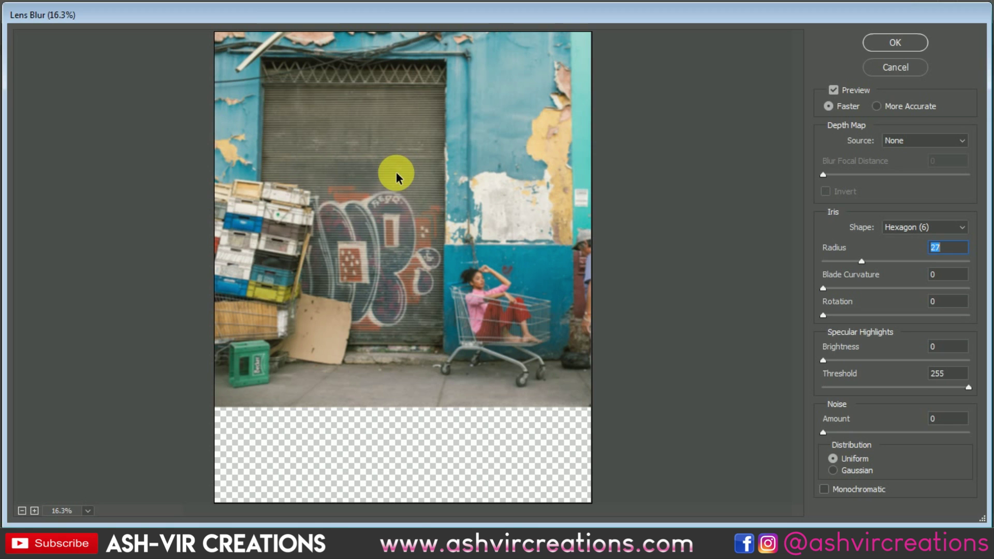
{"action": "left_click", "coordinate": [896, 44]}
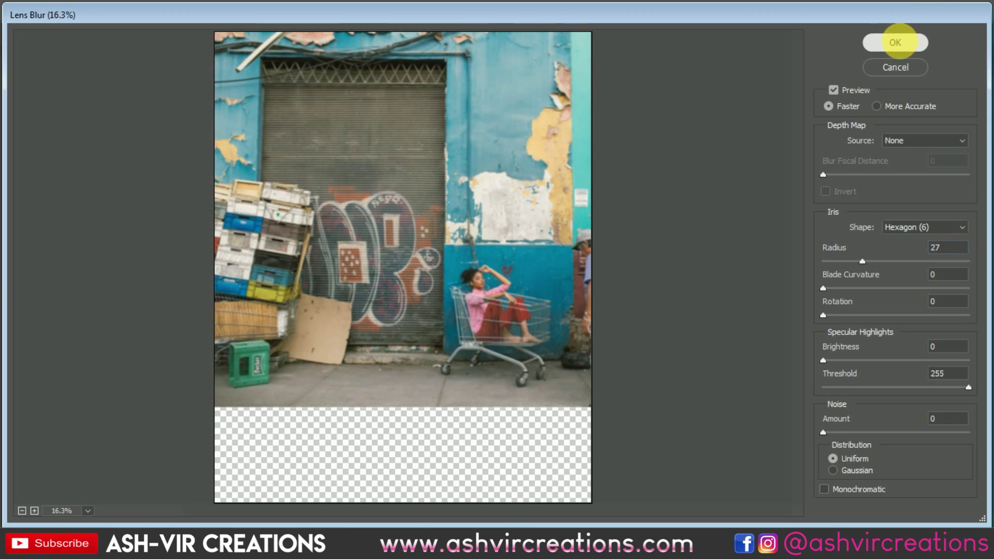
{"action": "scroll", "coordinate": [478, 314], "scroll_direction": "up", "scroll_amount": 2}
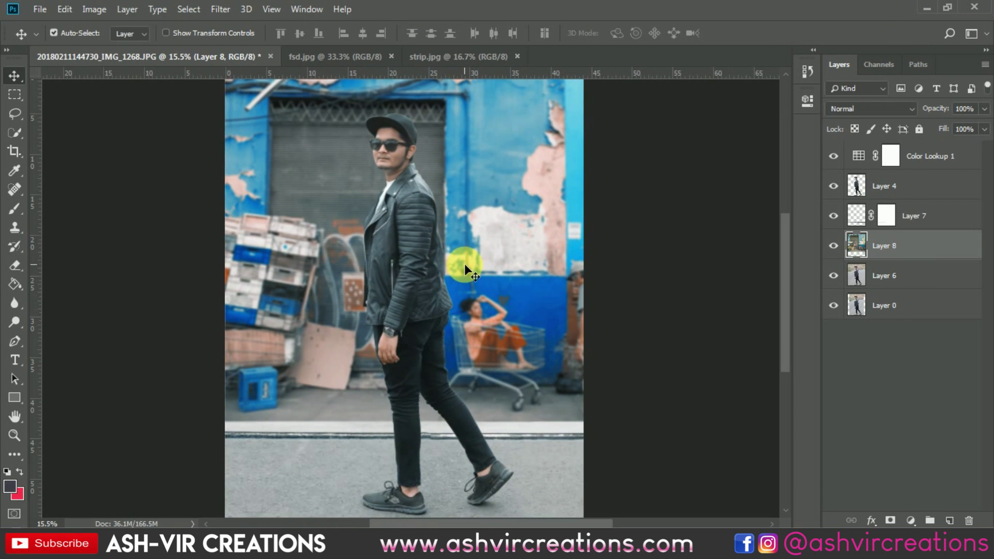
{"action": "scroll", "coordinate": [430, 173], "scroll_direction": "up", "scroll_amount": 3}
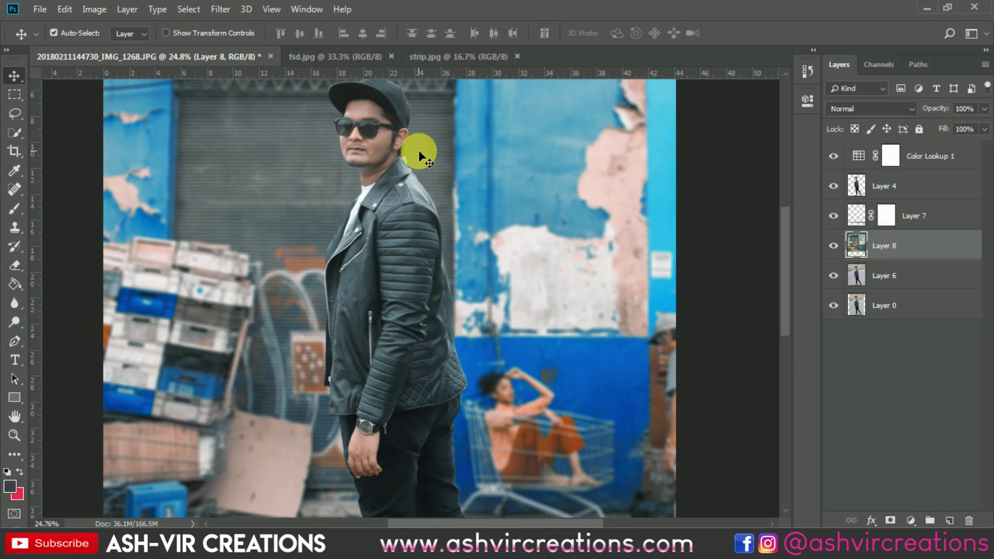
Step: Activate the mask of Layer 7 and prepare a black Soft Round brush at 97 px with 0% hardness
{"action": "scroll", "coordinate": [419, 150], "scroll_direction": "down", "scroll_amount": 4}
{"action": "scroll", "coordinate": [400, 393], "scroll_direction": "up", "scroll_amount": 3}
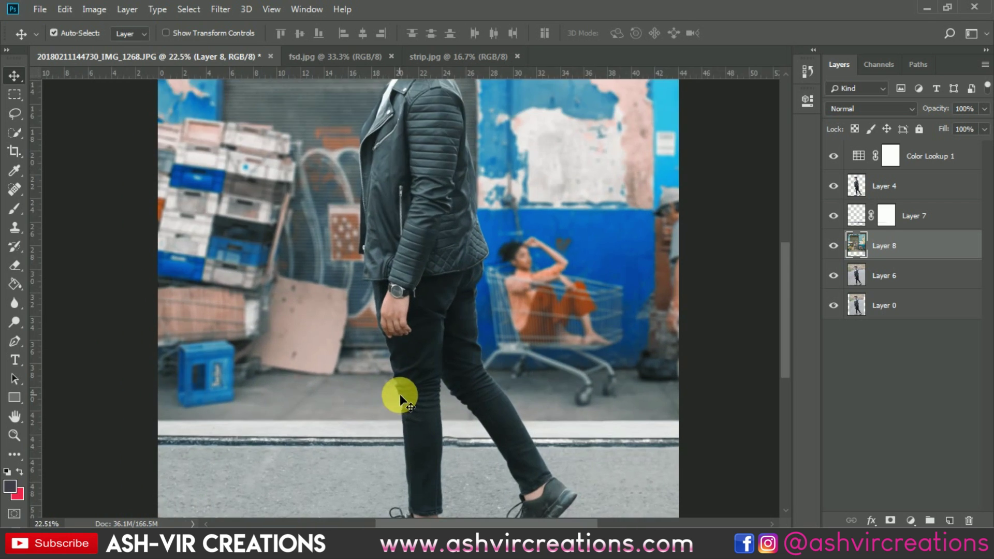
{"action": "right_click", "coordinate": [531, 228]}
{"action": "left_click", "coordinate": [542, 232]}
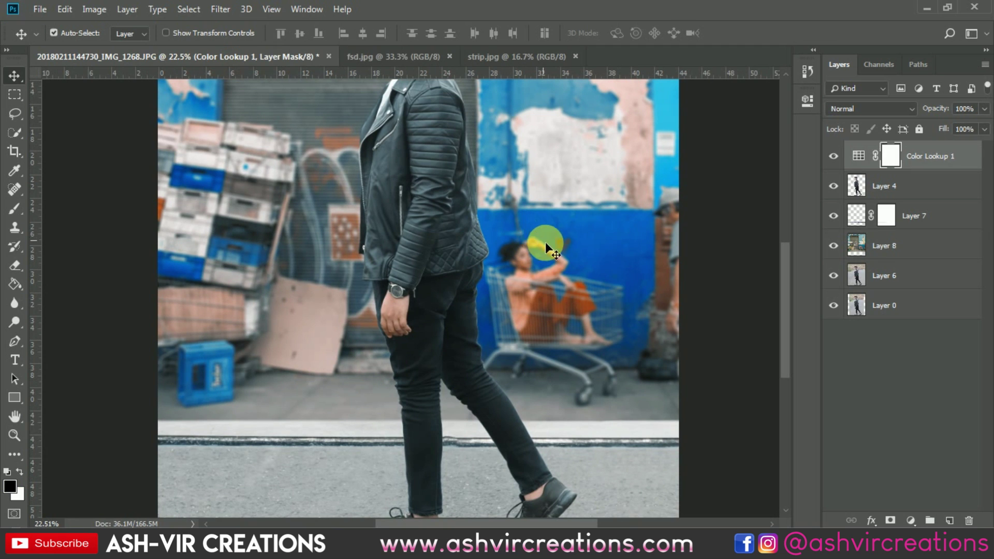
{"action": "left_click", "coordinate": [881, 246]}
{"action": "left_click_drag", "start_coordinate": [604, 334], "coordinate": [606, 318]}
{"action": "key", "text": "alt+bracketright"}
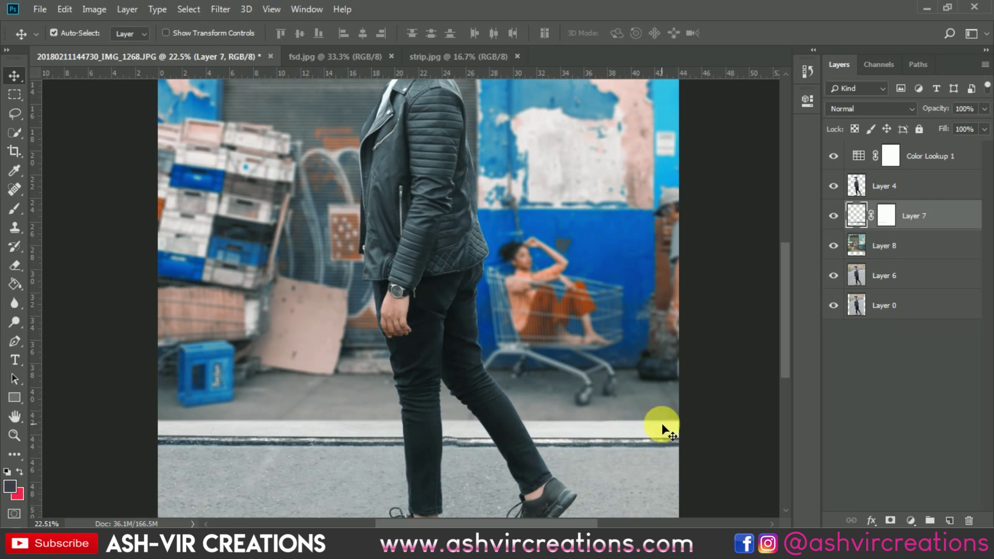
{"action": "left_click", "coordinate": [890, 218]}
{"action": "left_click", "coordinate": [11, 208]}
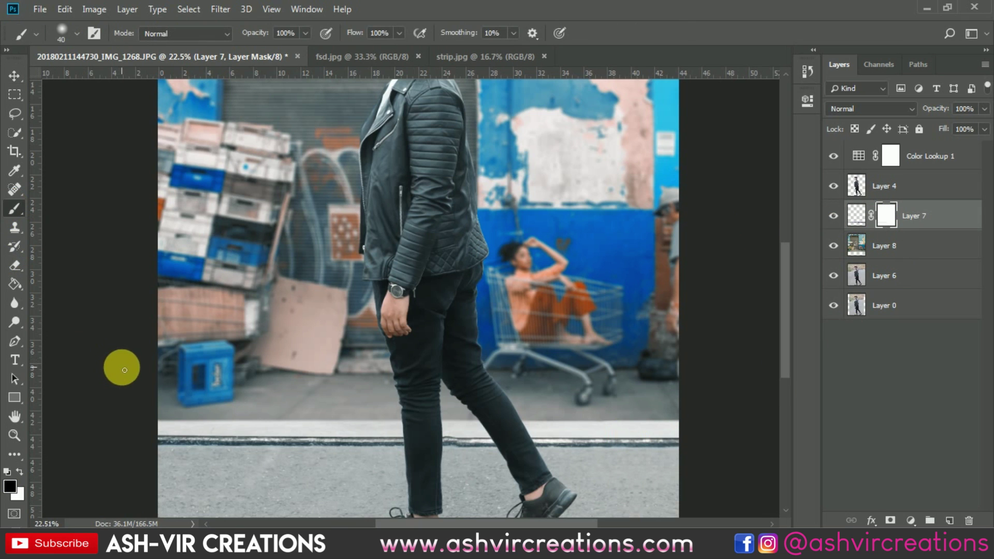
{"action": "right_click", "coordinate": [156, 422]}
{"action": "left_click_drag", "start_coordinate": [271, 323], "coordinate": [281, 328]}
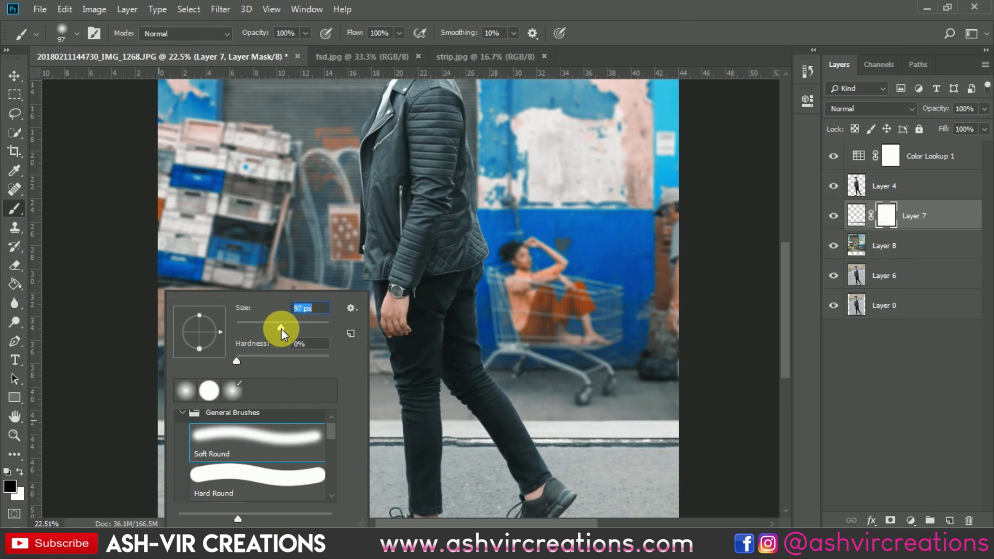
{"action": "left_click", "coordinate": [147, 401]}
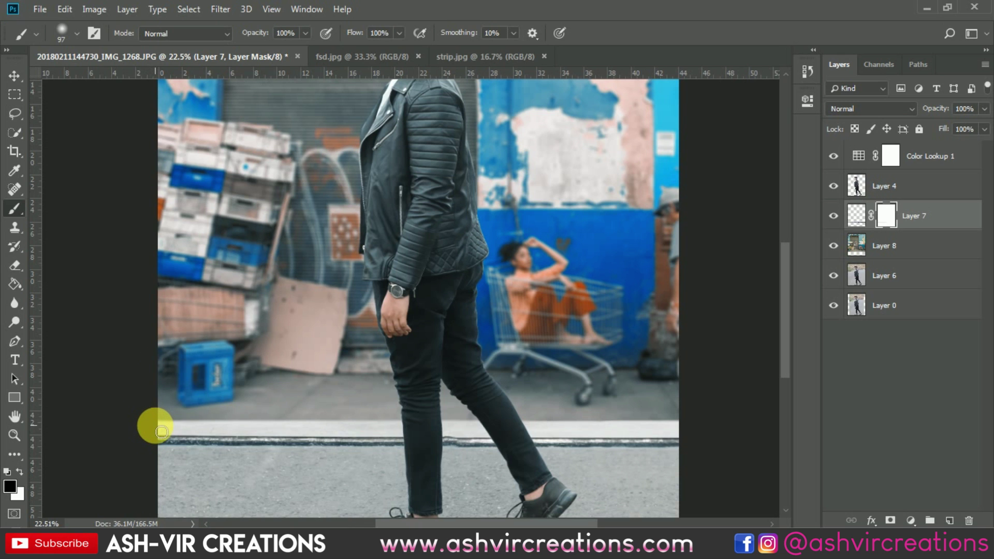
Step: Try to fade the light band above the curb strip by painting black on Layer 7's mask with a soft brush up to 150 px
{"action": "mouse_move", "coordinate": [155, 422]}
{"action": "left_mouse_down"}
{"action": "mouse_move", "coordinate": [781, 422]}
{"action": "mouse_move", "coordinate": [472, 401]}
{"action": "left_mouse_up"}
{"action": "scroll", "coordinate": [473, 401], "scroll_direction": "down", "scroll_amount": 2}
{"action": "scroll", "coordinate": [461, 415], "scroll_direction": "up", "scroll_amount": 4}
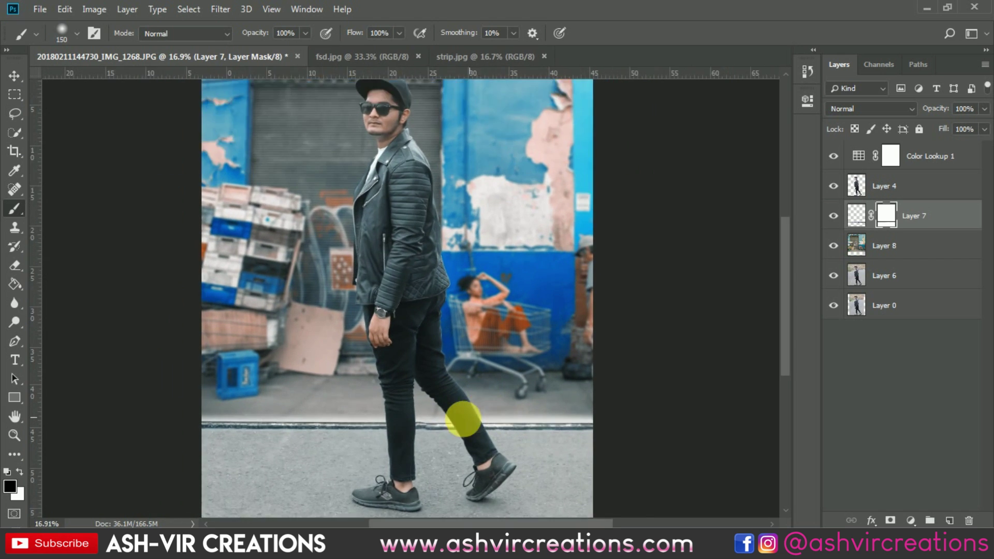
{"action": "left_click_drag", "start_coordinate": [233, 406], "coordinate": [319, 407]}
{"action": "scroll", "coordinate": [444, 417], "scroll_direction": "up", "scroll_amount": 2}
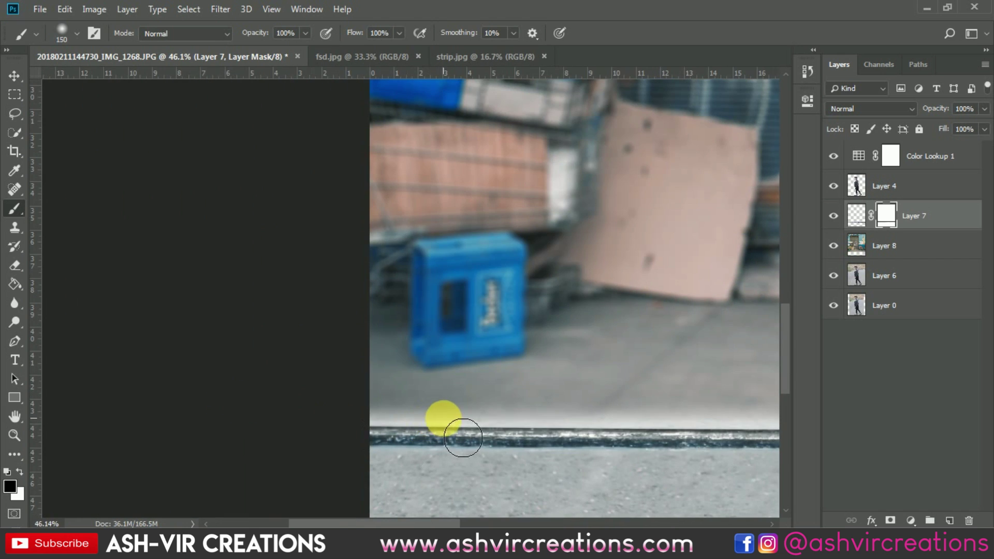
{"action": "left_click_drag", "start_coordinate": [444, 417], "coordinate": [312, 408]}
{"action": "scroll", "coordinate": [184, 419], "scroll_direction": "up", "scroll_amount": 2}
{"action": "scroll", "coordinate": [181, 413], "scroll_direction": "down", "scroll_amount": 2}
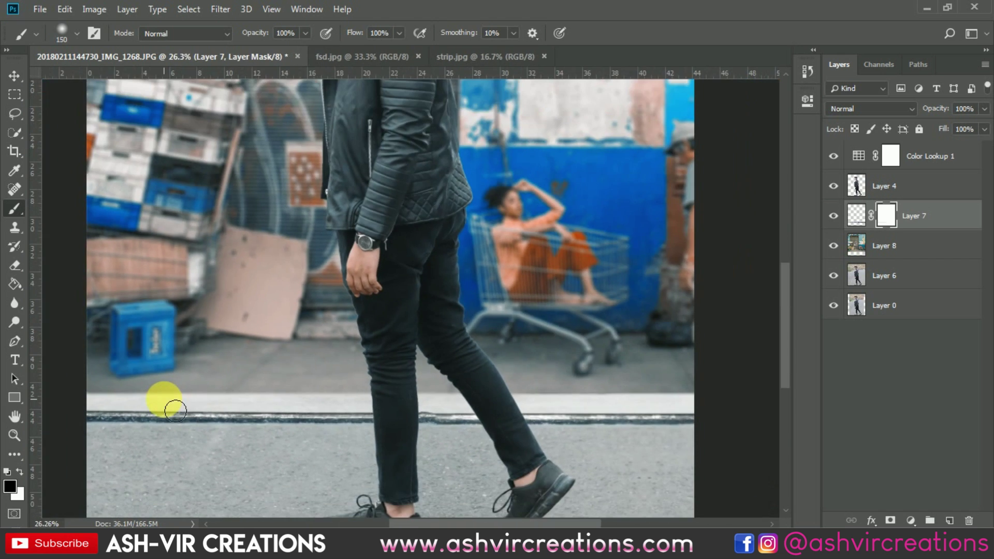
Step: Paint black on Layer 7's mask with the 150 px soft brush to blend the strip's light upper edge into the pavement
{"action": "scroll", "coordinate": [175, 411], "scroll_direction": "down", "scroll_amount": 1}
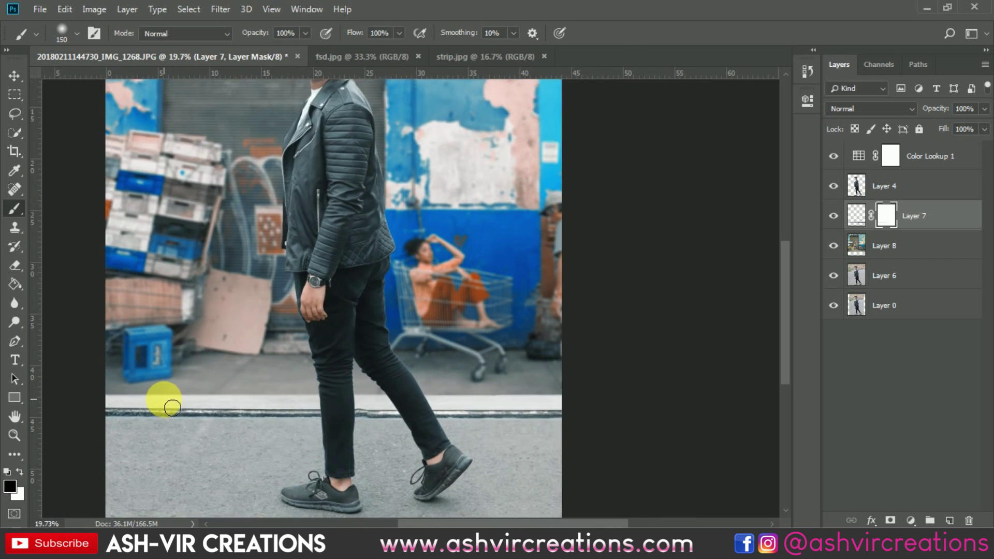
{"action": "scroll", "coordinate": [169, 405], "scroll_direction": "up", "scroll_amount": 1}
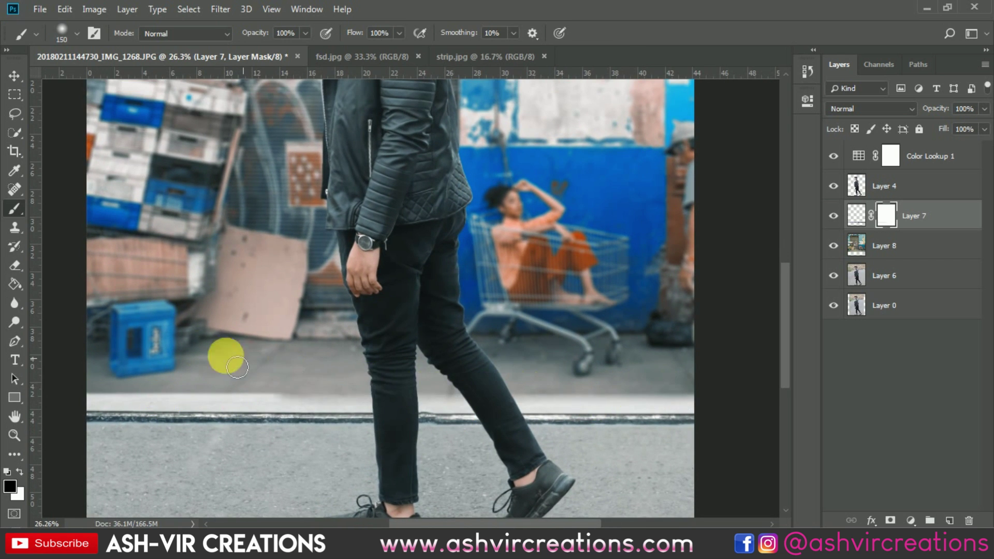
{"action": "scroll", "coordinate": [7, 333], "scroll_direction": "left", "scroll_amount": 6}
{"action": "scroll", "coordinate": [591, 406], "scroll_direction": "down", "scroll_amount": 1}
{"action": "scroll", "coordinate": [590, 406], "scroll_direction": "down", "scroll_amount": 2}
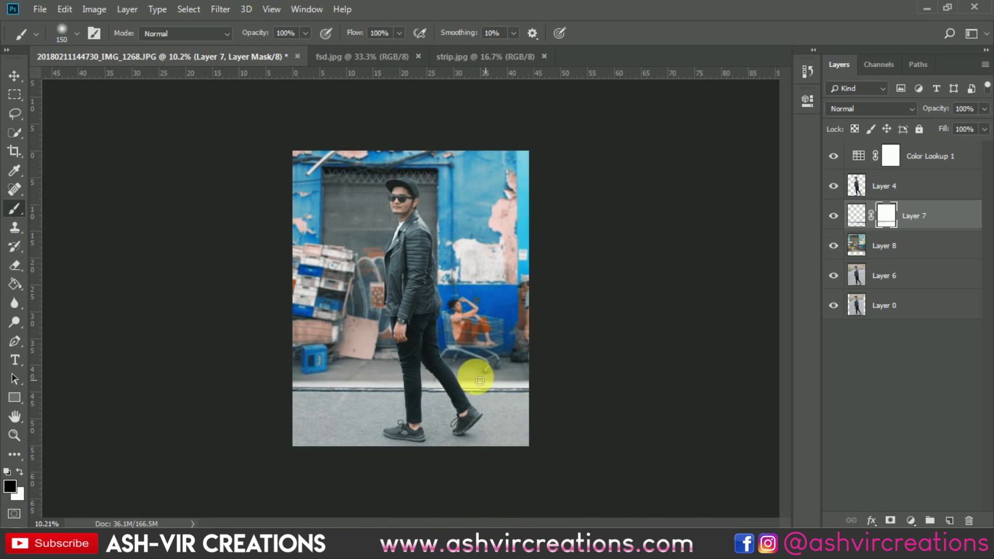
Step: Soften the strip's upper edge further across the full image width by painting Layer 7's mask with a 200 px brush
{"action": "scroll", "coordinate": [425, 361], "scroll_direction": "up", "scroll_amount": 2}
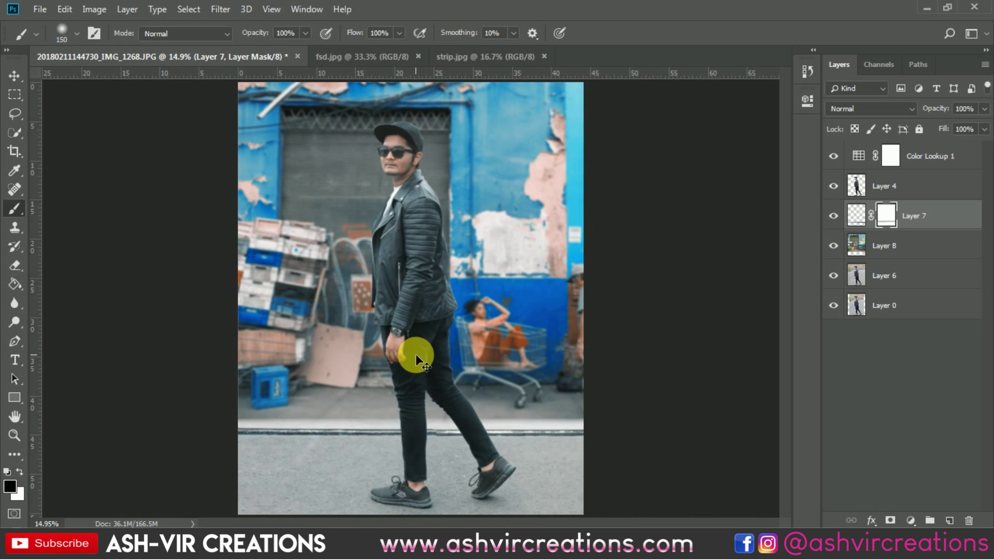
{"action": "scroll", "coordinate": [605, 427], "scroll_direction": "up", "scroll_amount": 1}
{"action": "key", "text": "bracketright"}
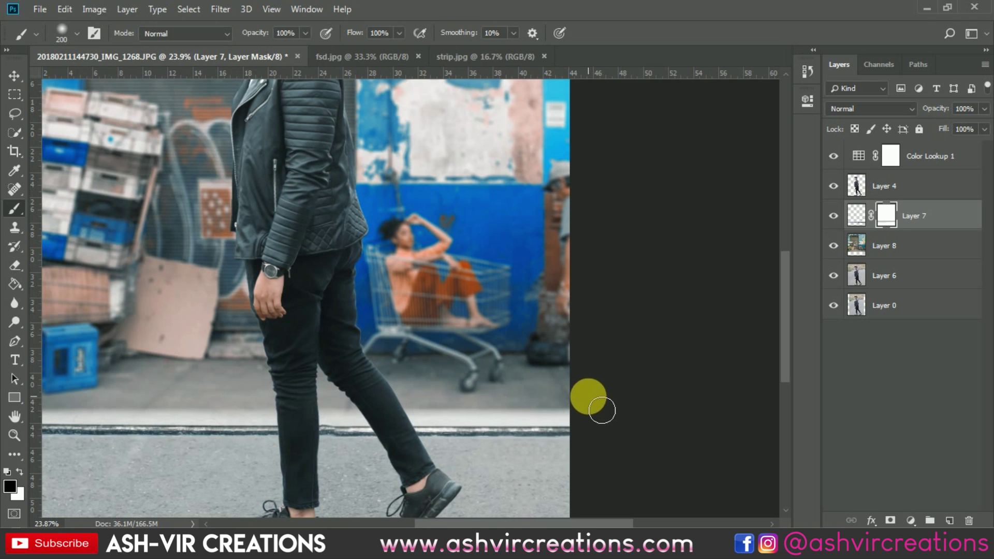
{"action": "scroll", "coordinate": [176, 403], "scroll_direction": "left", "scroll_amount": 10}
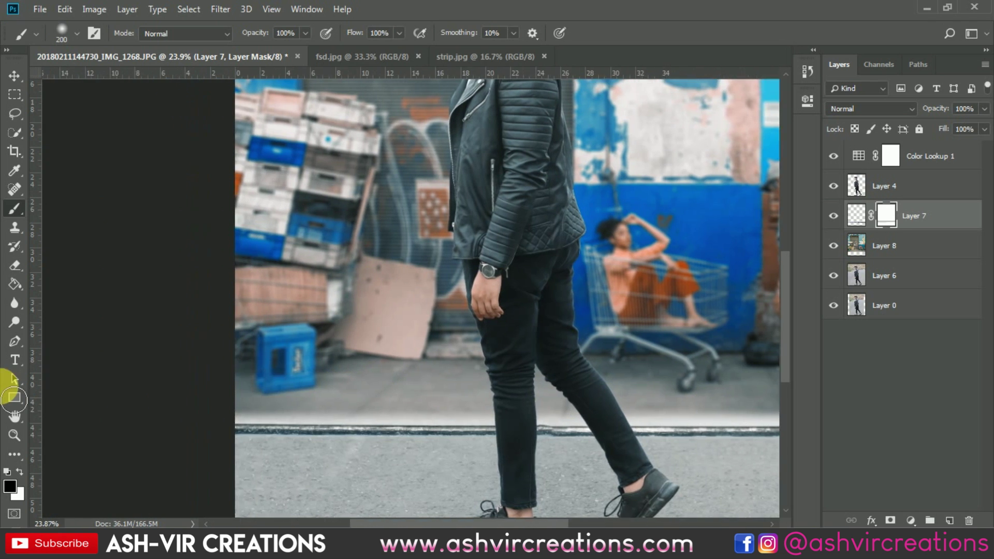
{"action": "scroll", "coordinate": [610, 422], "scroll_direction": "down", "scroll_amount": 2}
{"action": "scroll", "coordinate": [610, 422], "scroll_direction": "up", "scroll_amount": 2}
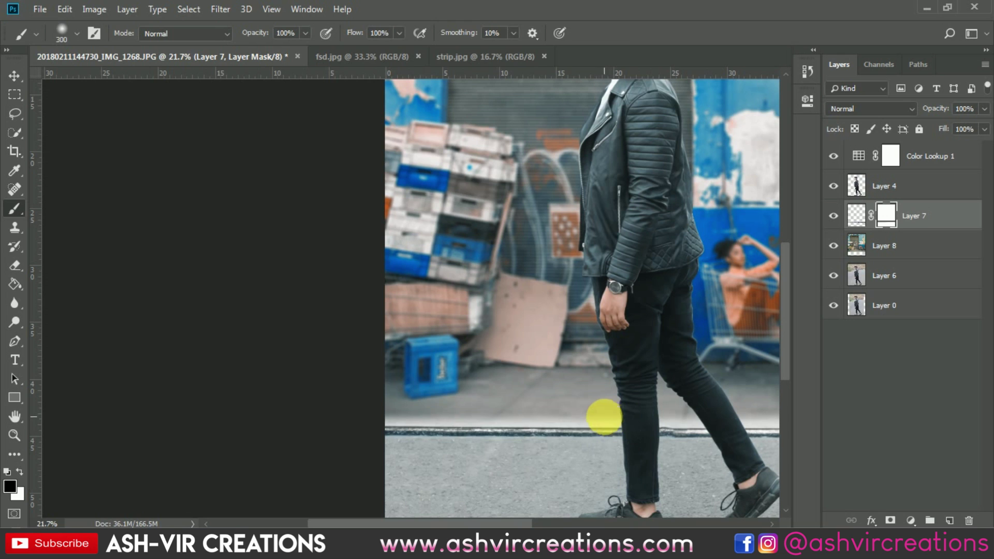
{"action": "key", "text": "bracketright"}
{"action": "key", "text": "bracketleft"}
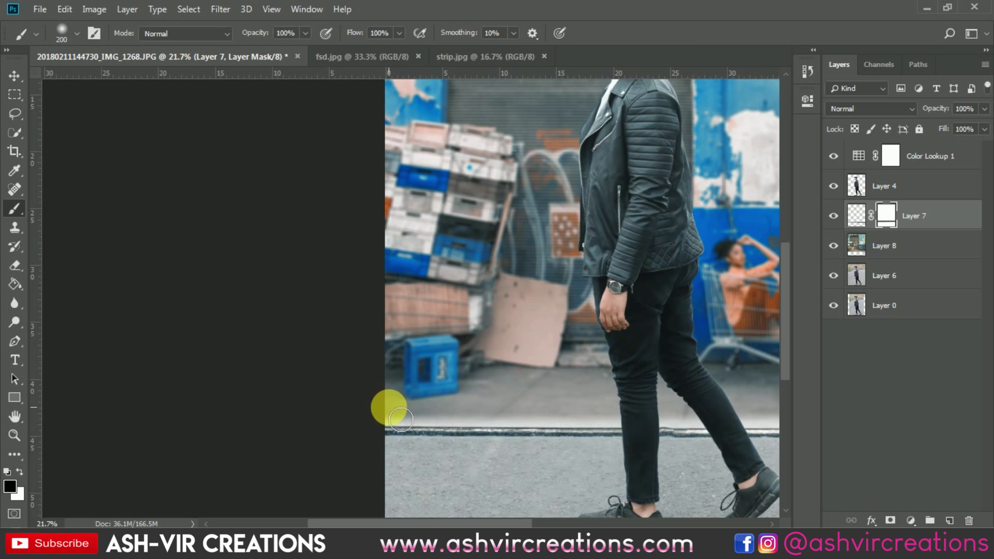
{"action": "scroll", "coordinate": [595, 411], "scroll_direction": "right", "scroll_amount": 12}
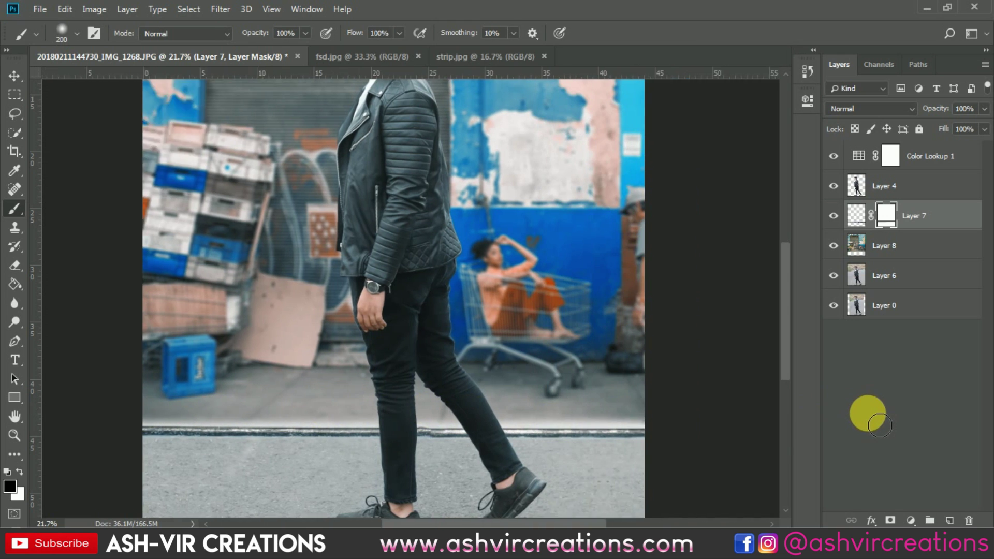
{"action": "scroll", "coordinate": [477, 414], "scroll_direction": "left", "scroll_amount": 4}
{"action": "scroll", "coordinate": [751, 399], "scroll_direction": "left", "scroll_amount": 5}
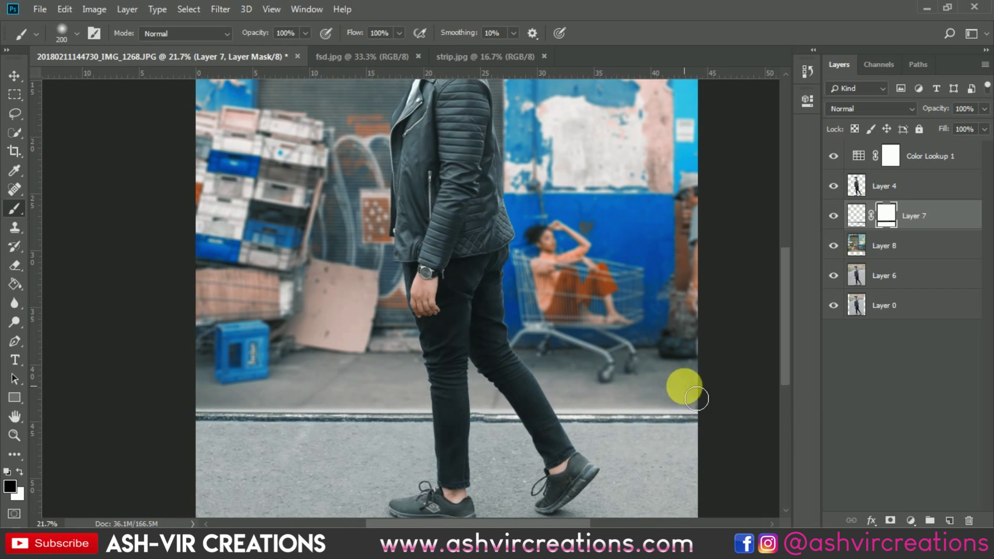
Step: Move the street photo on Layer 8 slightly down and enlarge it a little to cover the canvas up to its upper edge
{"action": "key", "text": "v"}
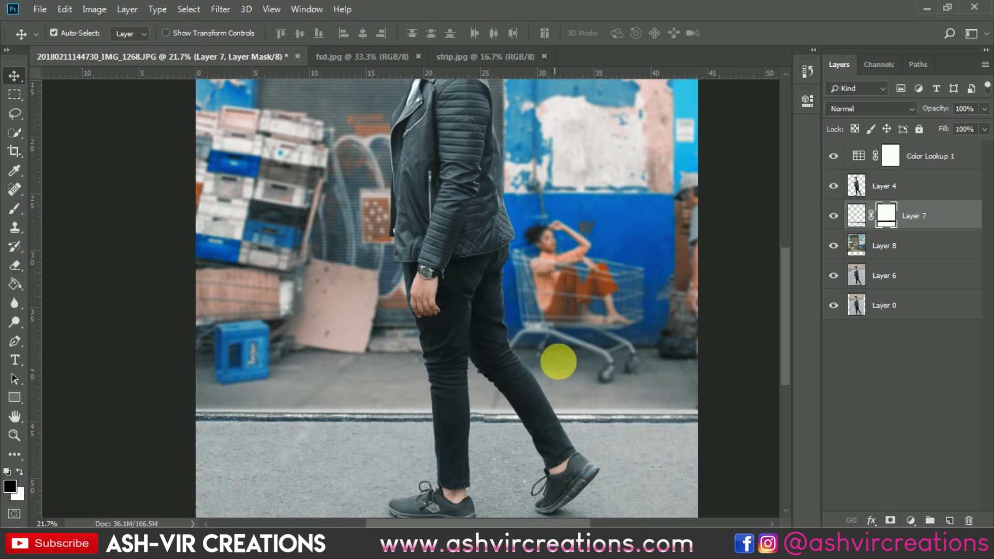
{"action": "left_click_drag", "start_coordinate": [608, 320], "coordinate": [614, 331]}
{"action": "scroll", "coordinate": [614, 330], "scroll_direction": "down", "scroll_amount": 2}
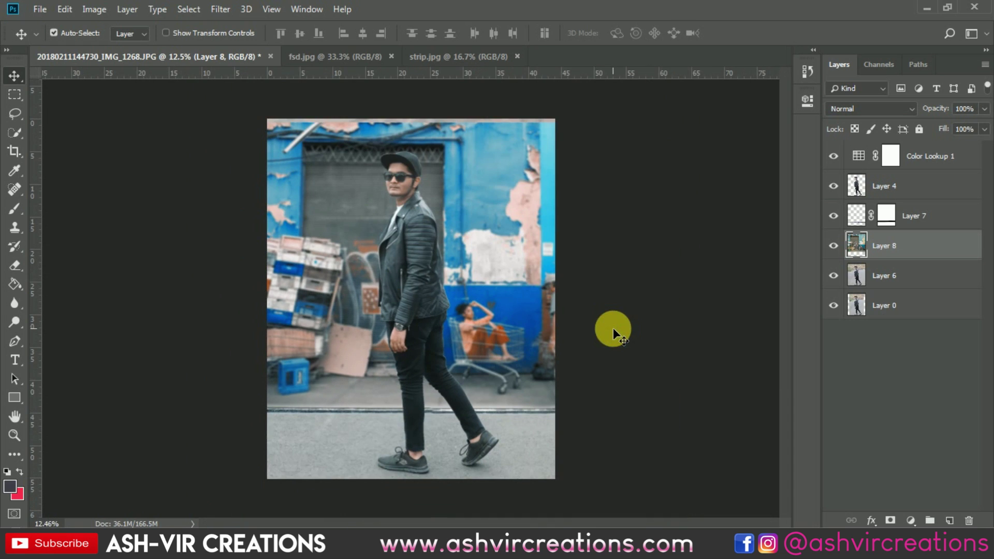
{"action": "key", "text": "ctrl+t"}
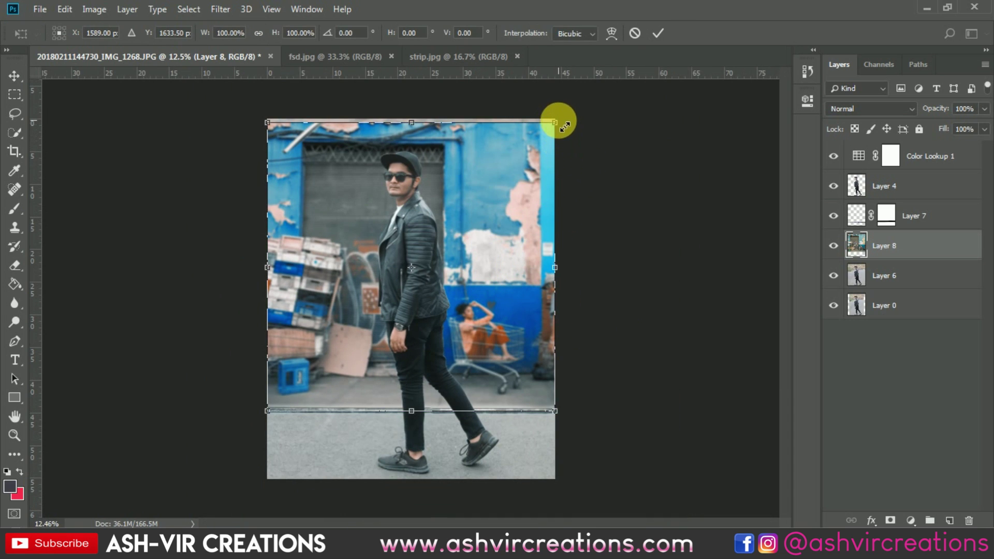
{"action": "left_click_drag", "start_coordinate": [565, 127], "coordinate": [569, 121]}
{"action": "key", "text": "Return"}
Step: Examine the whole composite and the seam between the curb strip and the blurred pavement up close
{"action": "scroll", "coordinate": [533, 266], "scroll_direction": "up", "scroll_amount": 2}
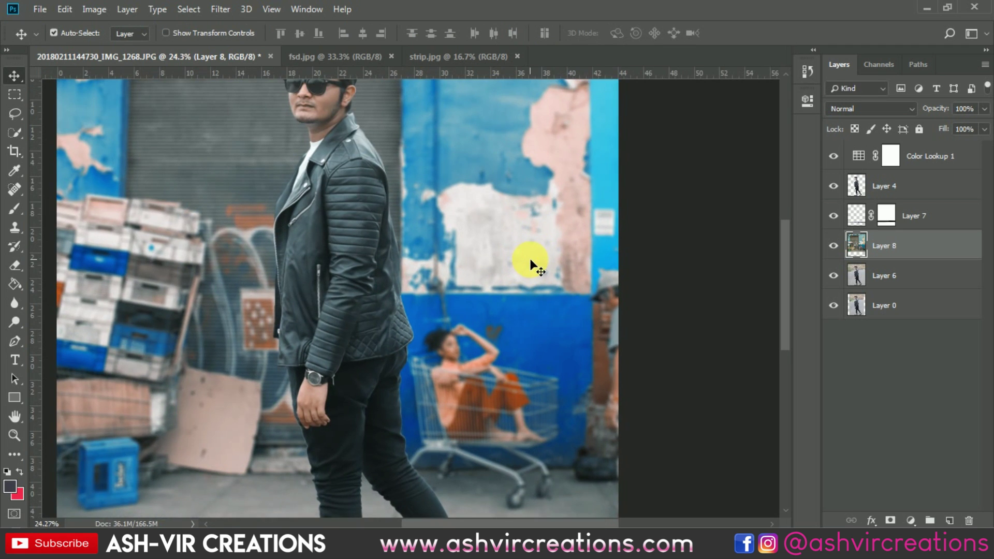
{"action": "scroll", "coordinate": [531, 266], "scroll_direction": "down", "scroll_amount": 2}
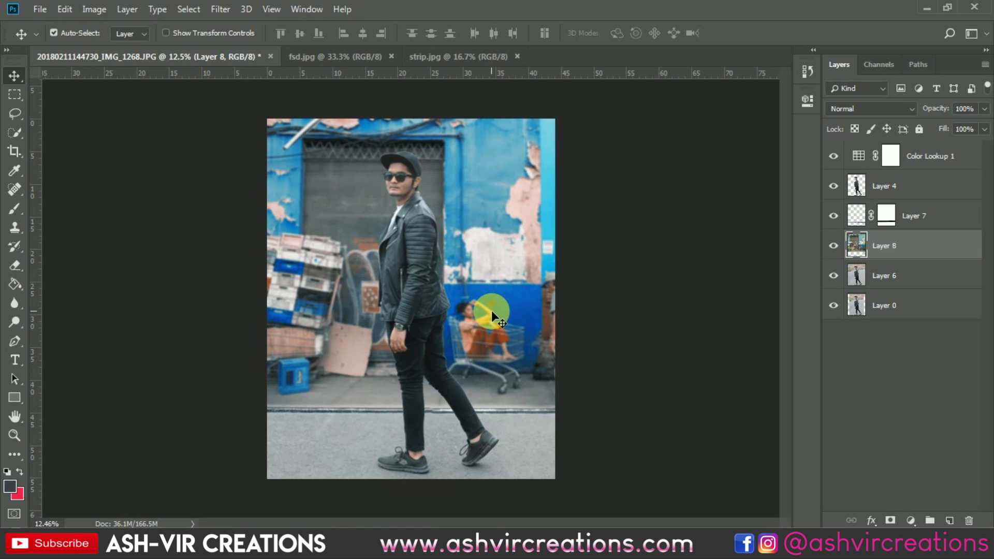
{"action": "scroll", "coordinate": [382, 306], "scroll_direction": "up", "scroll_amount": 1}
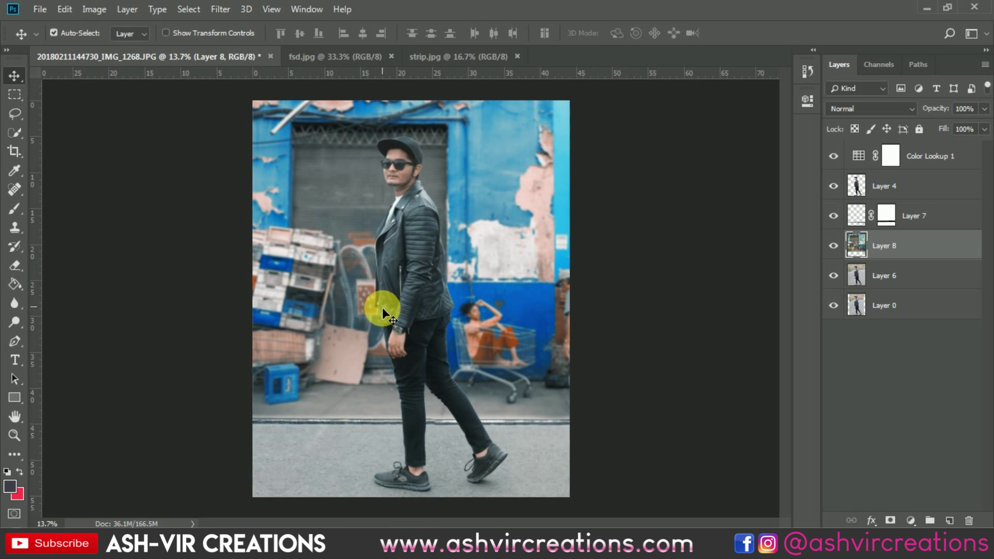
{"action": "scroll", "coordinate": [382, 308], "scroll_direction": "up", "scroll_amount": 2}
{"action": "scroll", "coordinate": [362, 421], "scroll_direction": "up", "scroll_amount": 4}
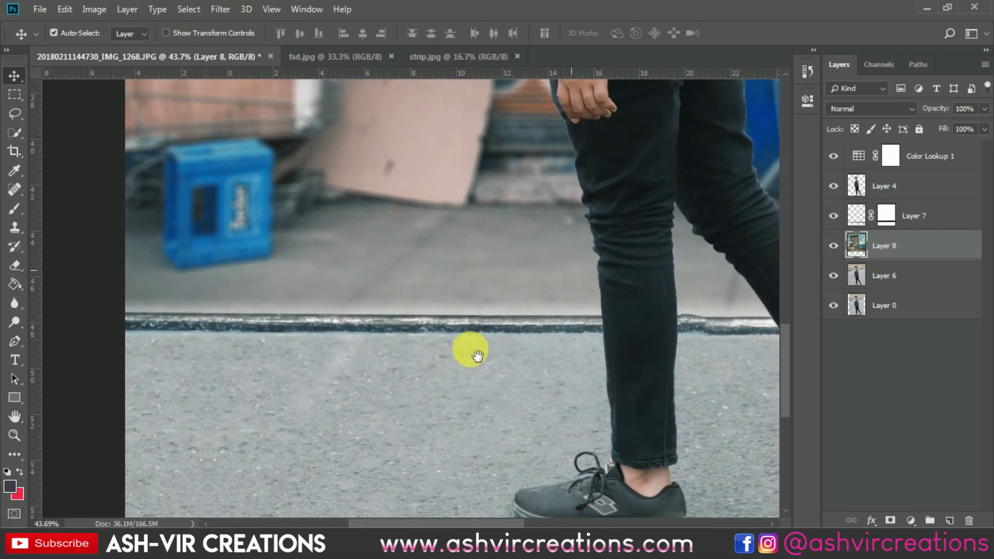
{"action": "left_click_drag", "start_coordinate": [478, 356], "coordinate": [485, 298]}
{"action": "scroll", "coordinate": [484, 297], "scroll_direction": "up", "scroll_amount": 3}
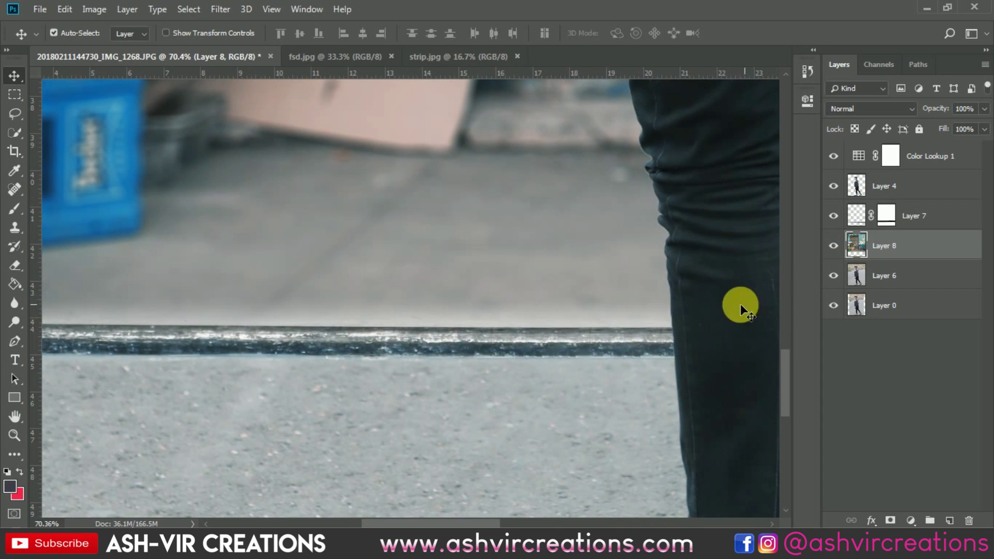
Step: Compare the seam with Layer 8 and Layer 7 hidden and shown in turn, leaving Layer 7's mask active
{"action": "left_click", "coordinate": [910, 215]}
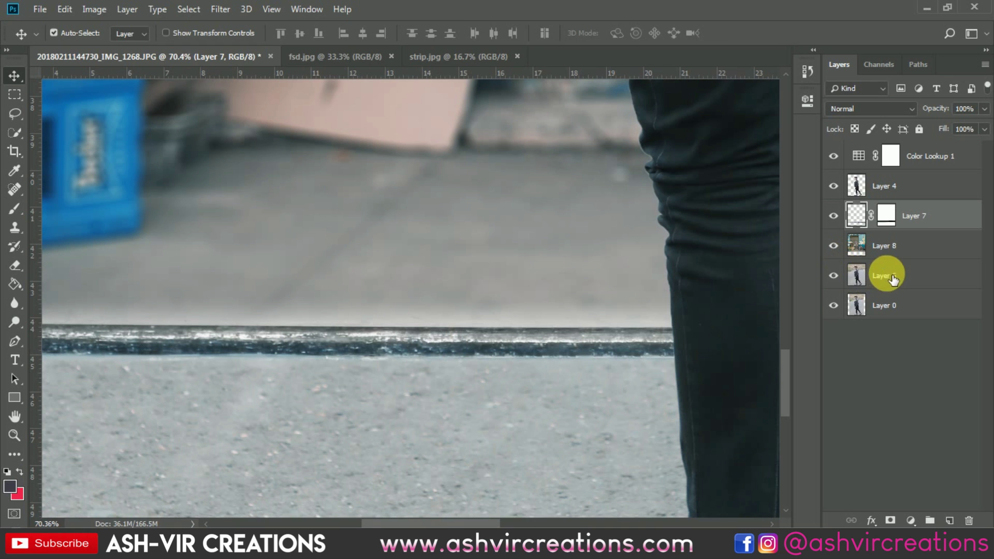
{"action": "left_click", "coordinate": [834, 246]}
{"action": "left_click", "coordinate": [835, 246]}
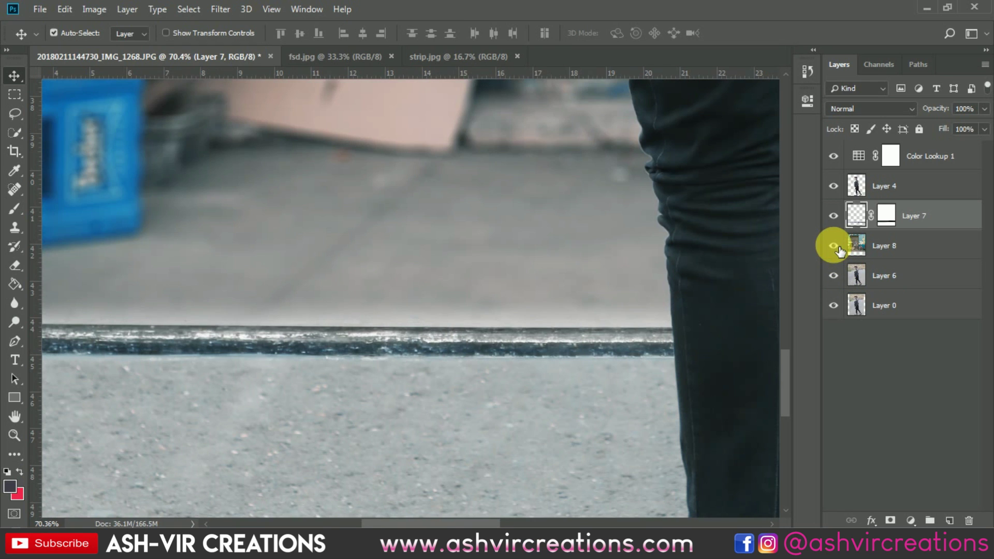
{"action": "left_click", "coordinate": [835, 246]}
{"action": "left_click", "coordinate": [835, 247]}
{"action": "left_click", "coordinate": [834, 218]}
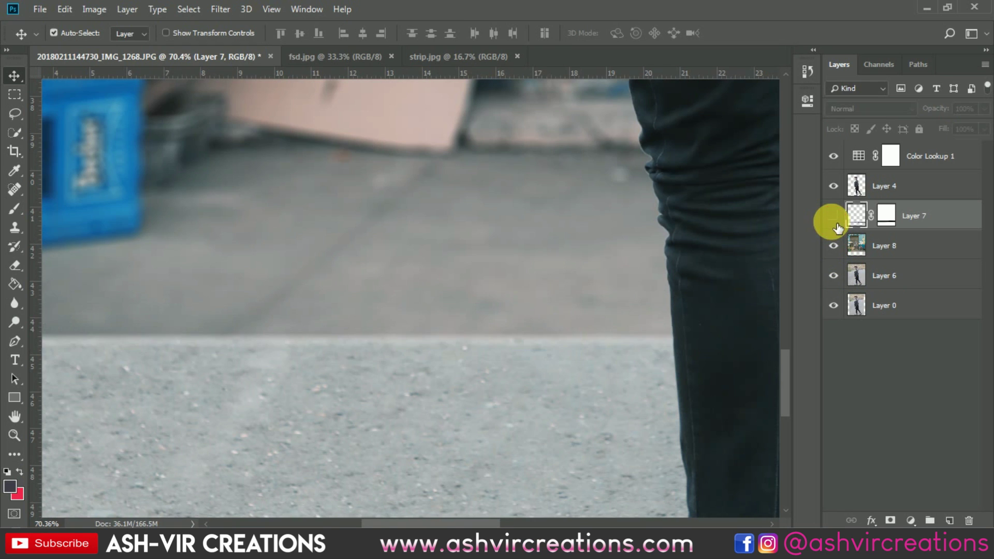
{"action": "left_click", "coordinate": [832, 220]}
{"action": "left_click", "coordinate": [892, 217]}
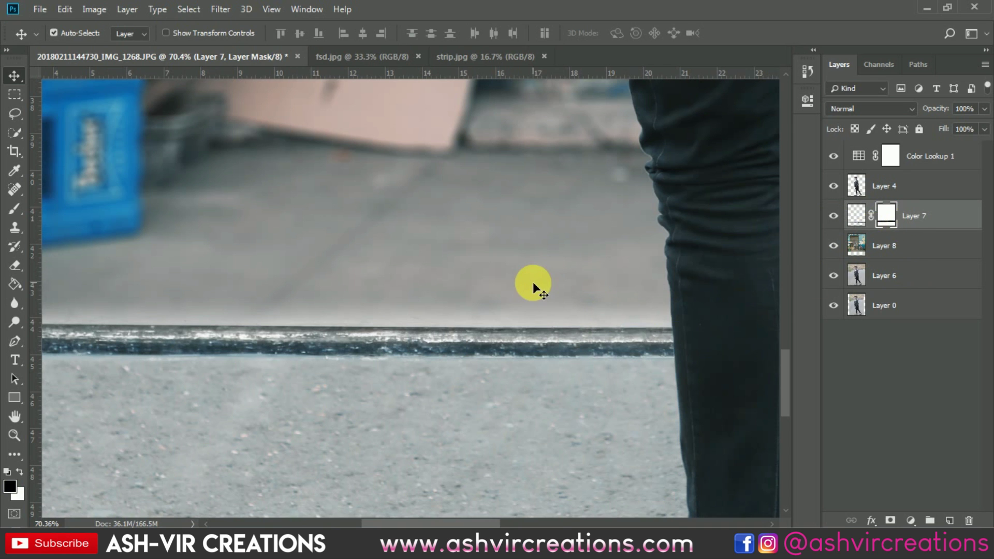
Step: Add a new layer above Layer 7 and paint a grey line along the curb's upper edge with a 100 px soft brush
{"action": "scroll", "coordinate": [533, 284], "scroll_direction": "down", "scroll_amount": 3}
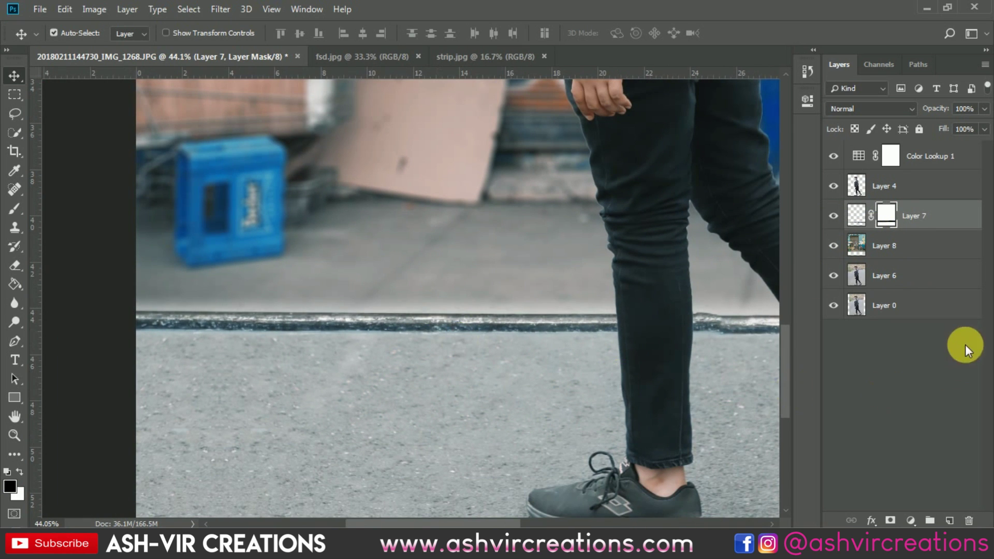
{"action": "left_click", "coordinate": [951, 520]}
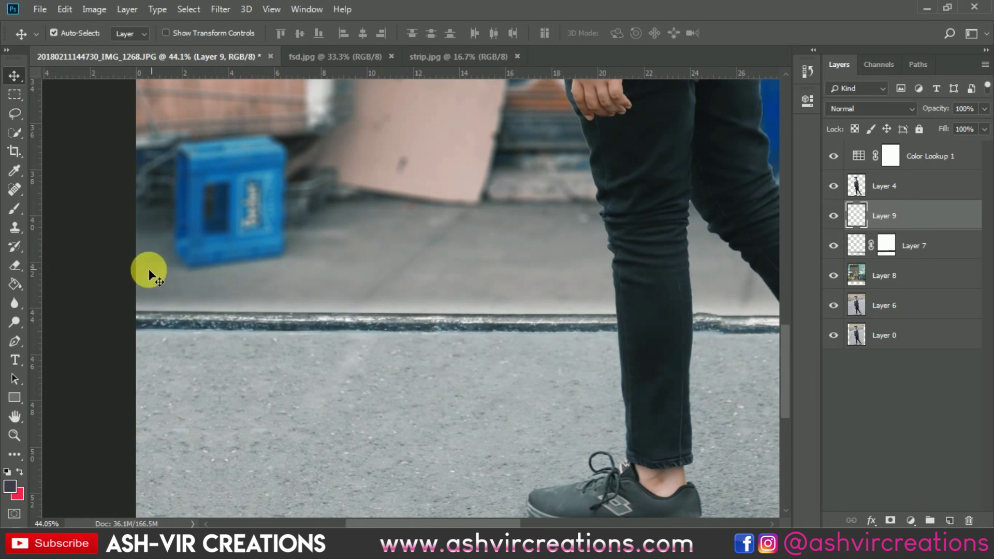
{"action": "left_click", "coordinate": [16, 210]}
{"action": "right_click", "coordinate": [202, 279]}
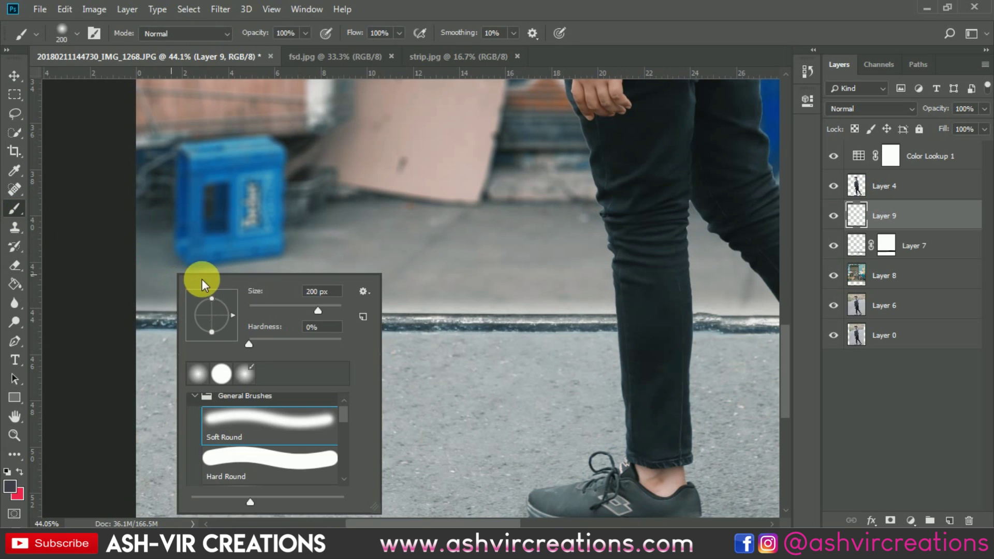
{"action": "left_click", "coordinate": [664, 18]}
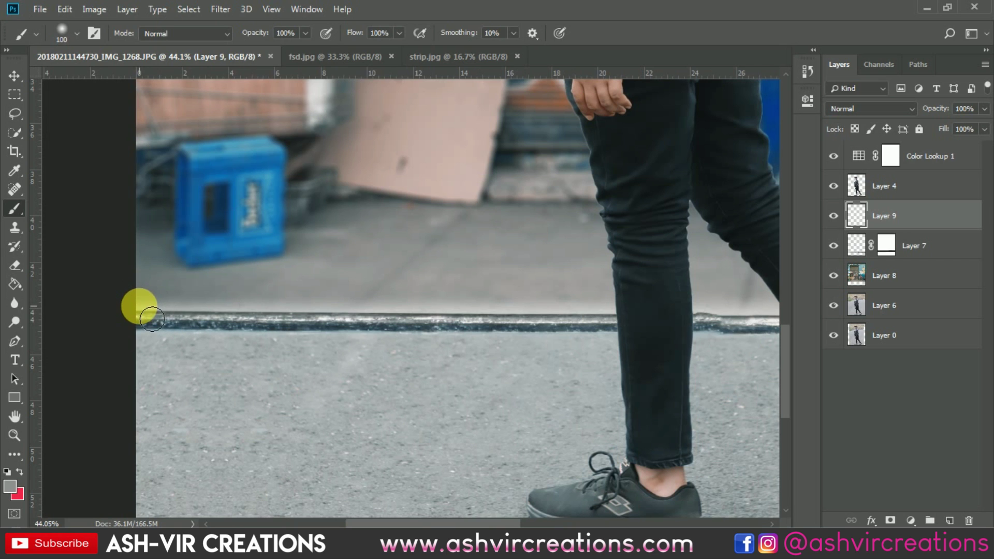
{"action": "mouse_move", "coordinate": [152, 320]}
{"action": "left_mouse_down"}
{"action": "mouse_move", "coordinate": [883, 323]}
{"action": "mouse_move", "coordinate": [872, 311]}
{"action": "left_mouse_up"}
Step: Lower the opacity of the painted grey line on Layer 9 to 60%
{"action": "scroll", "coordinate": [344, 311], "scroll_direction": "down", "scroll_amount": 5}
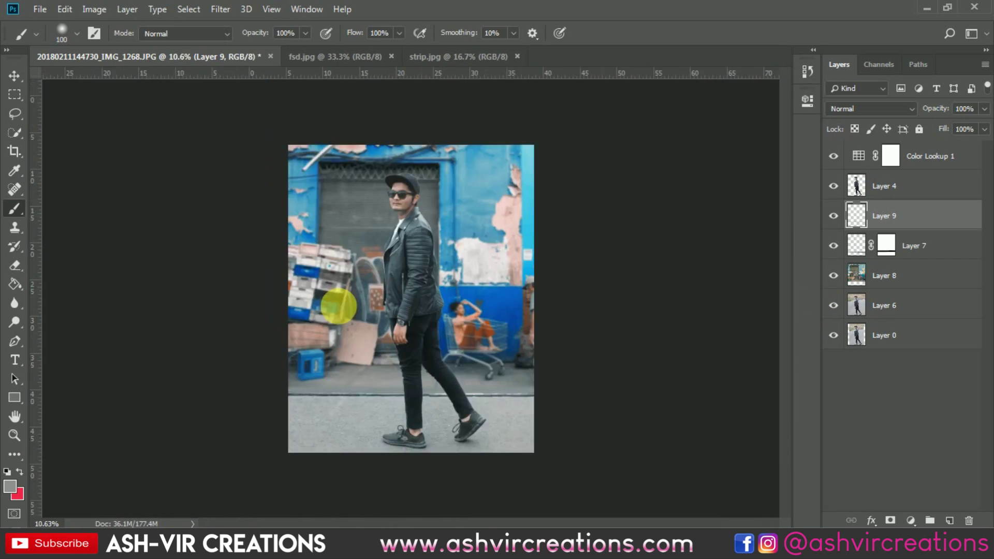
{"action": "scroll", "coordinate": [338, 306], "scroll_direction": "up", "scroll_amount": 5}
{"action": "key", "text": "v"}
{"action": "left_click_drag", "start_coordinate": [388, 426], "coordinate": [472, 202]}
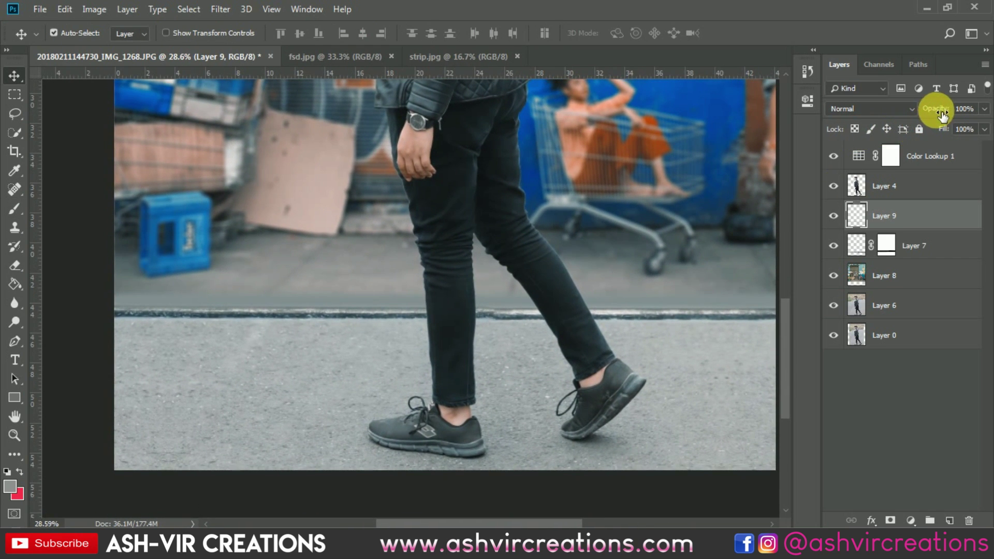
{"action": "left_click_drag", "start_coordinate": [934, 113], "coordinate": [913, 113]}
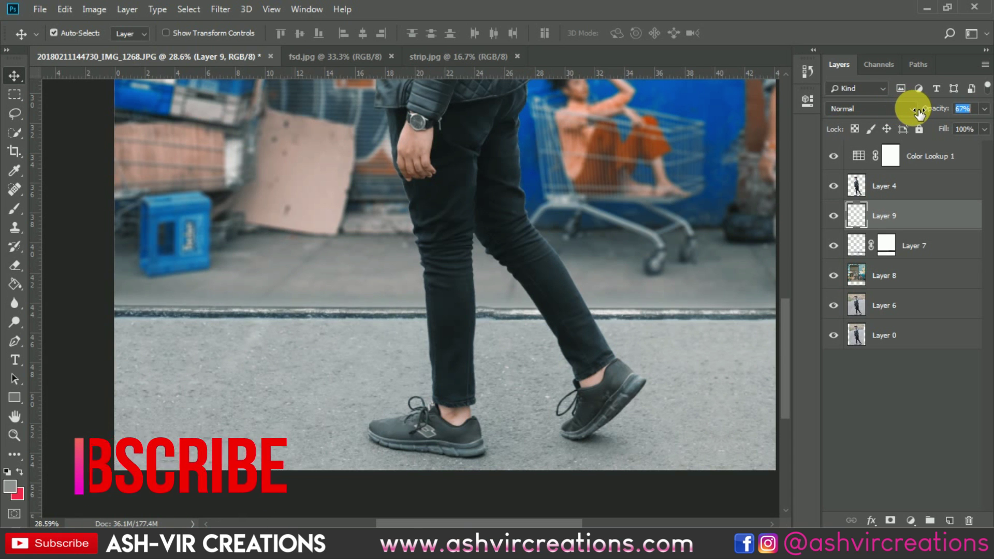
Step: Reduce Layer 9's saturation to -66 with Hue/Saturation and fine-tune the layer's opacity to 61%
{"action": "scroll", "coordinate": [464, 307], "scroll_direction": "up", "scroll_amount": 3}
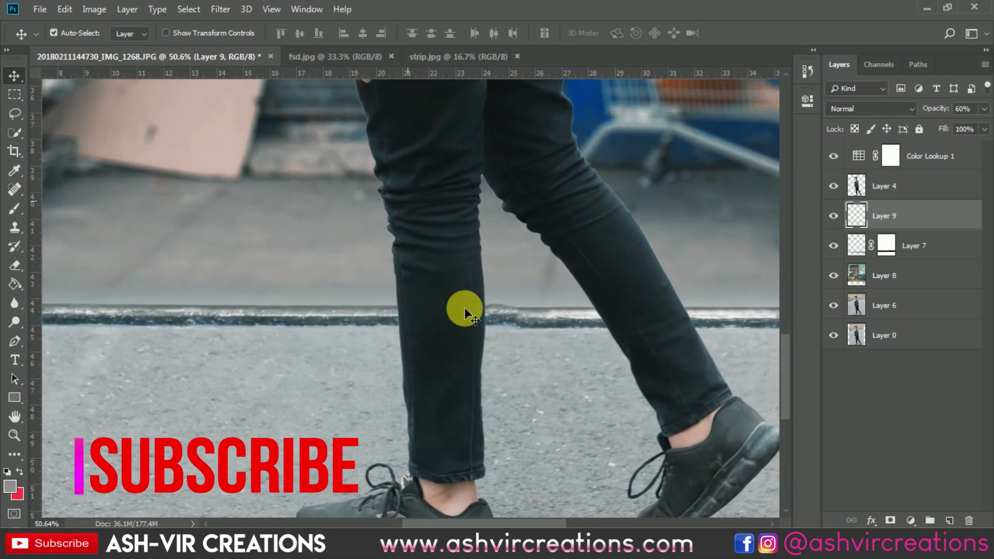
{"action": "key", "text": "ctrl+u"}
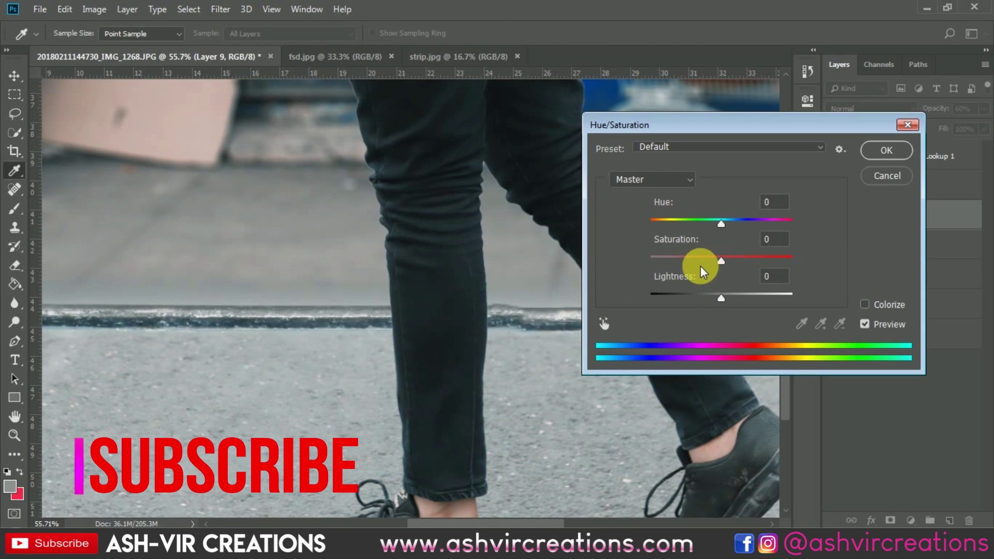
{"action": "left_click_drag", "start_coordinate": [700, 264], "coordinate": [674, 263]}
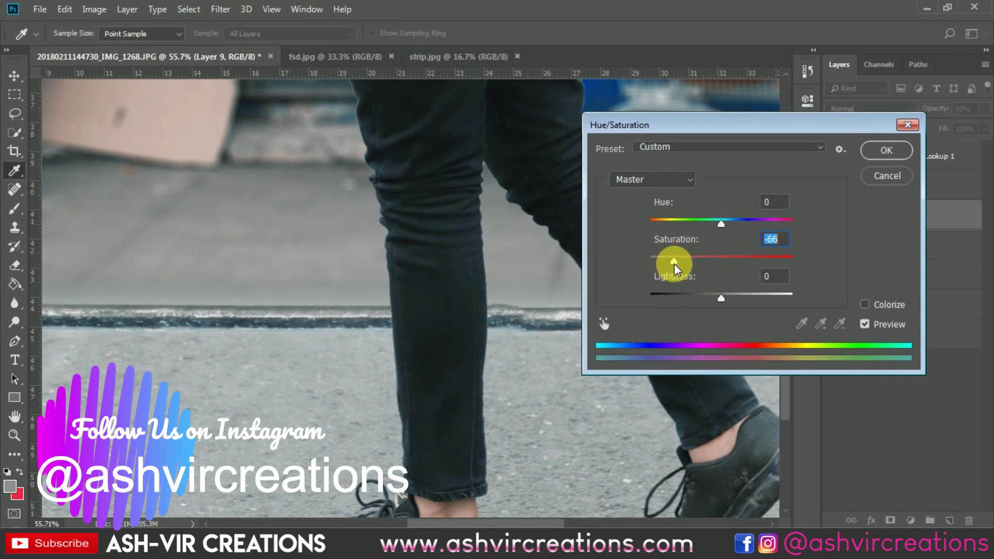
{"action": "left_click", "coordinate": [870, 151]}
{"action": "scroll", "coordinate": [551, 322], "scroll_direction": "down", "scroll_amount": 3}
{"action": "scroll", "coordinate": [551, 323], "scroll_direction": "down", "scroll_amount": 2}
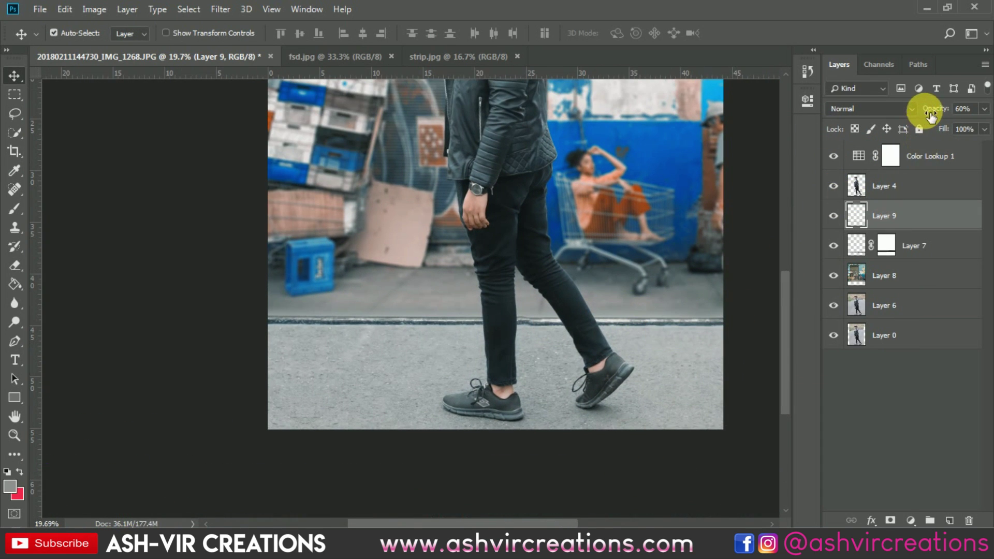
{"action": "mouse_move", "coordinate": [932, 107]}
{"action": "left_mouse_down"}
{"action": "mouse_move", "coordinate": [942, 112]}
{"action": "mouse_move", "coordinate": [926, 113]}
{"action": "left_mouse_up"}
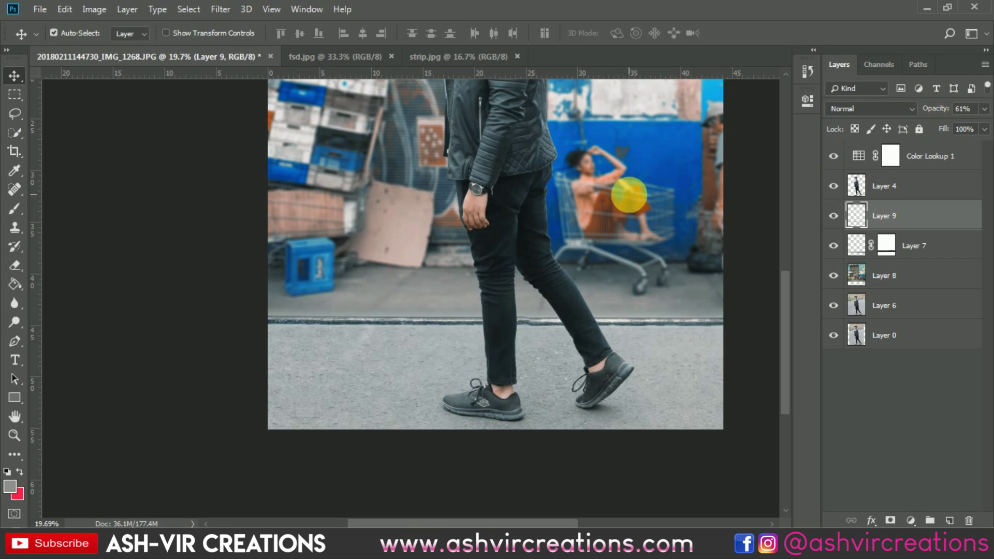
Step: Compare the man's face and jacket with Color Lookup 1 hidden and shown, leaving Layer 4 active
{"action": "left_click", "coordinate": [903, 344]}
{"action": "key", "text": "ctrl+0"}
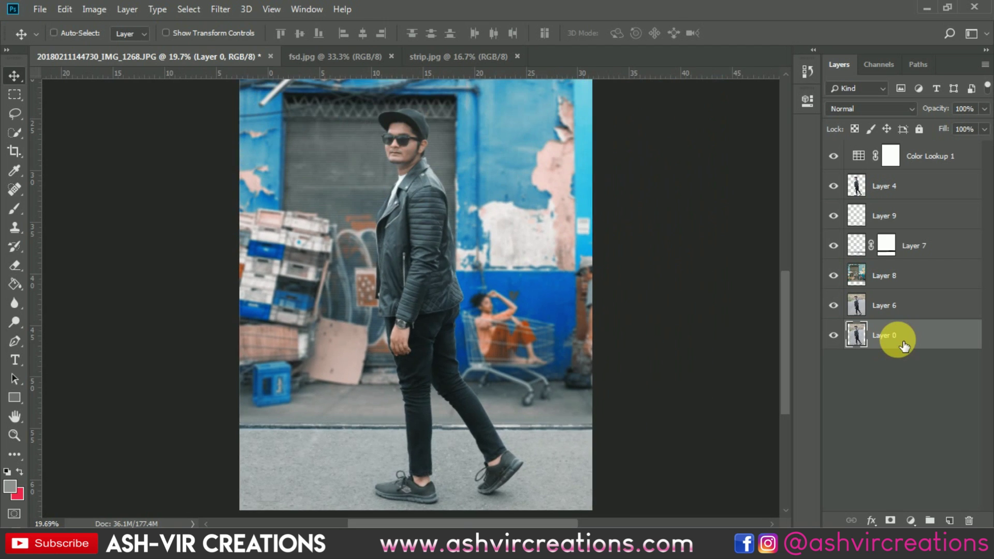
{"action": "left_click", "coordinate": [893, 156]}
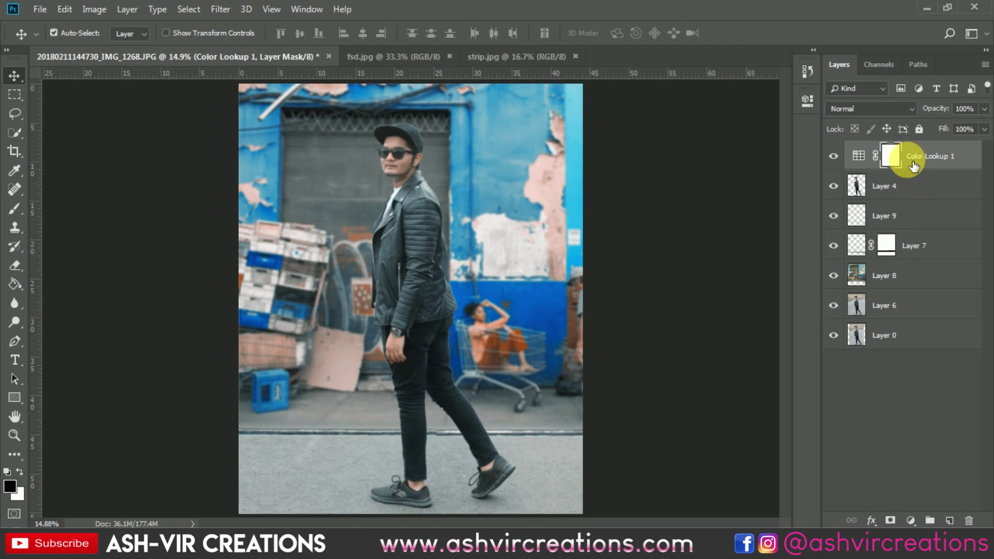
{"action": "scroll", "coordinate": [372, 138], "scroll_direction": "up", "scroll_amount": 4}
{"action": "scroll", "coordinate": [379, 141], "scroll_direction": "up", "scroll_amount": 2}
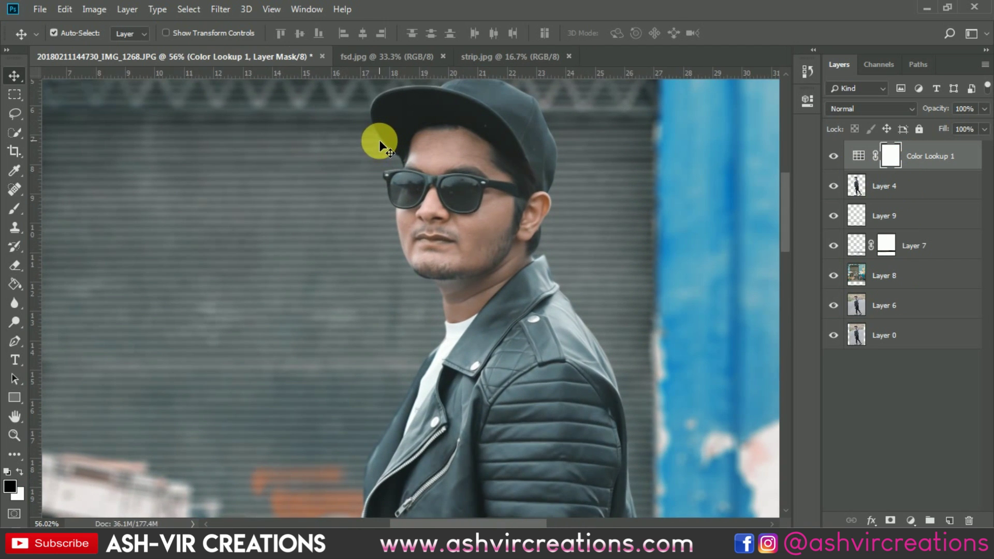
{"action": "left_click", "coordinate": [835, 156]}
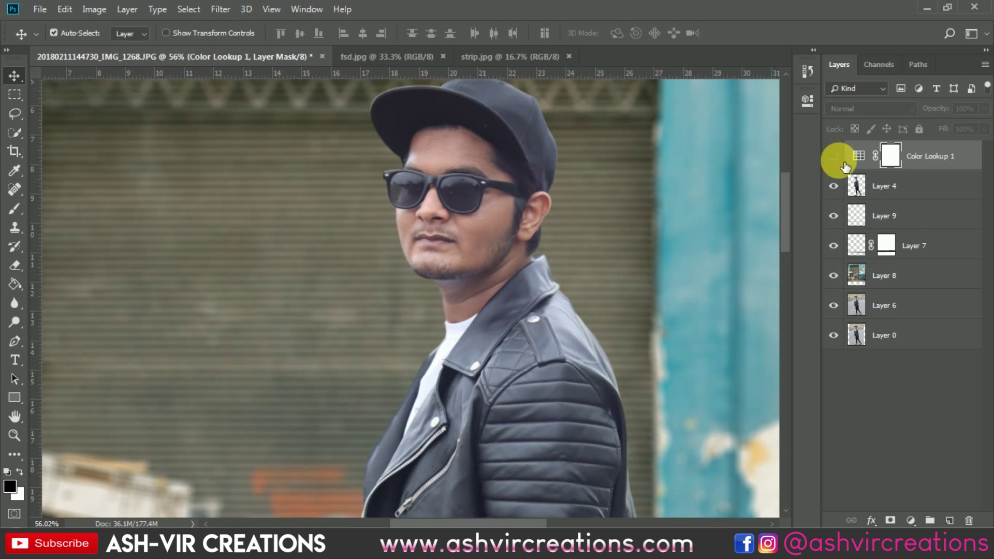
{"action": "left_click", "coordinate": [904, 191]}
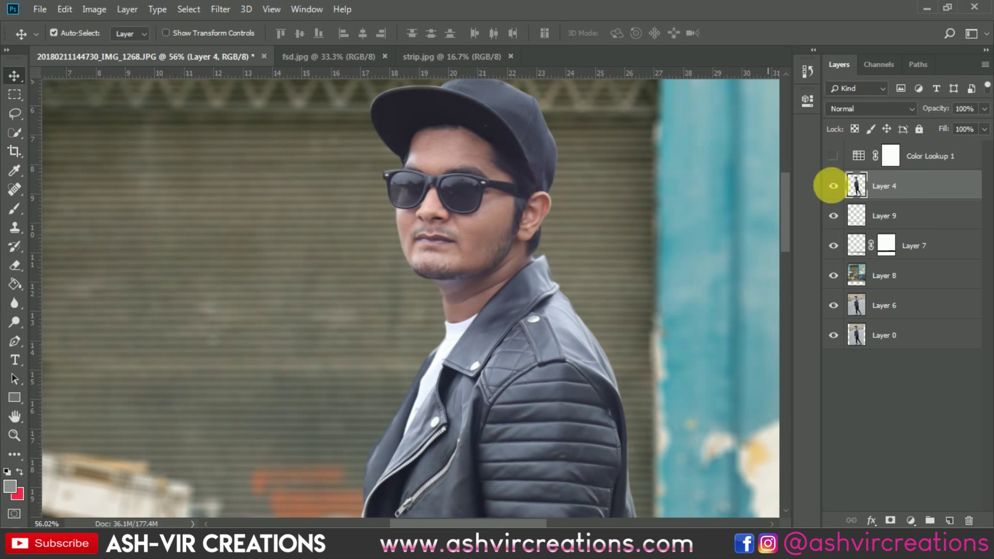
{"action": "left_click", "coordinate": [834, 155]}
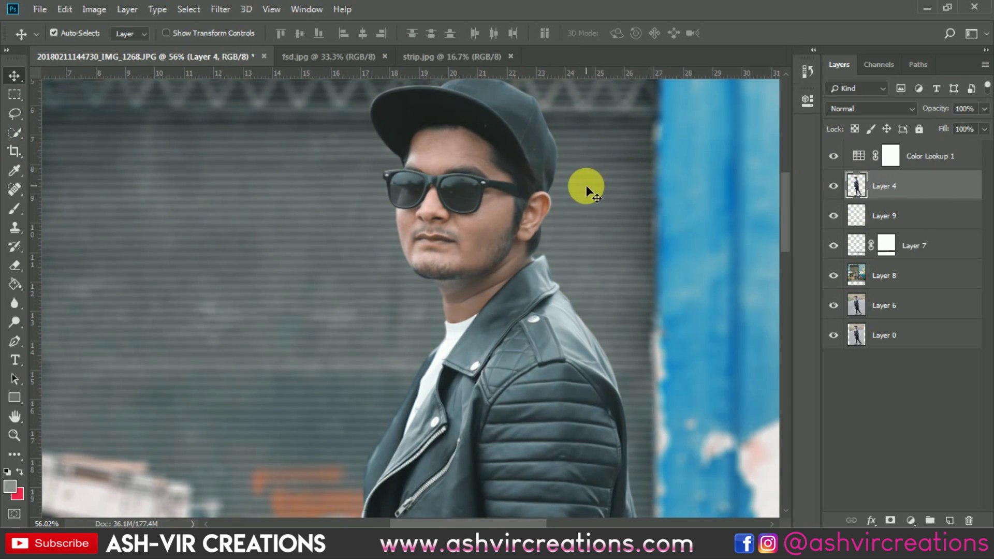
Step: Set up a clean Mixer Brush without reloading after each stroke, with Wet 37%, Load 31%, Mix 34% and Flow 46%
{"action": "scroll", "coordinate": [462, 211], "scroll_direction": "up", "scroll_amount": 3}
{"action": "scroll", "coordinate": [486, 226], "scroll_direction": "up", "scroll_amount": 2}
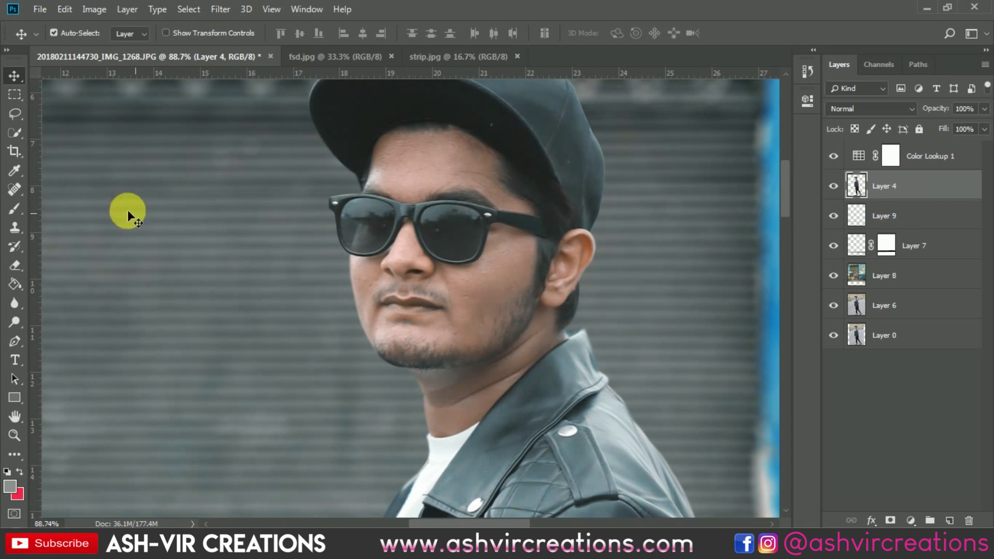
{"action": "left_click_drag", "start_coordinate": [15, 203], "coordinate": [58, 218]}
{"action": "left_click", "coordinate": [74, 251]}
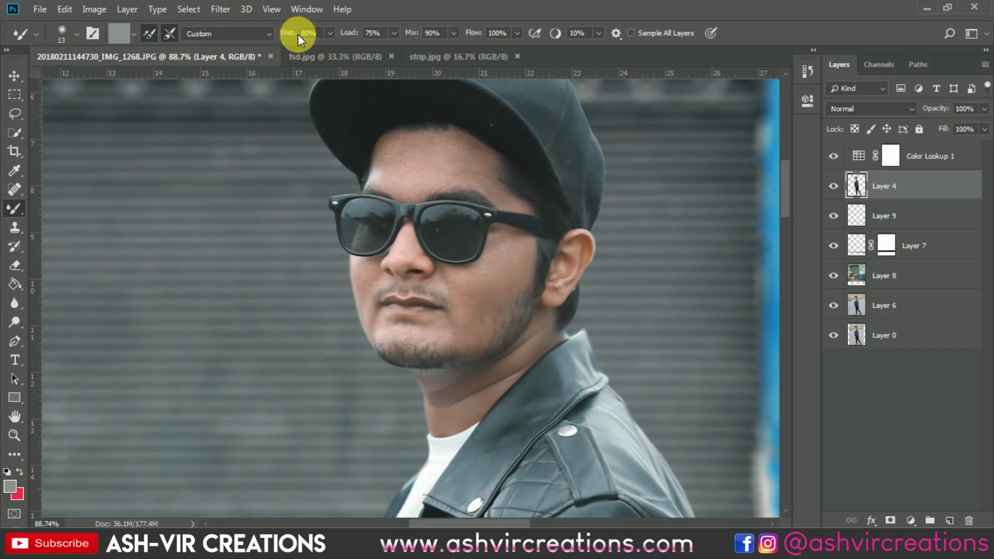
{"action": "left_click", "coordinate": [148, 36]}
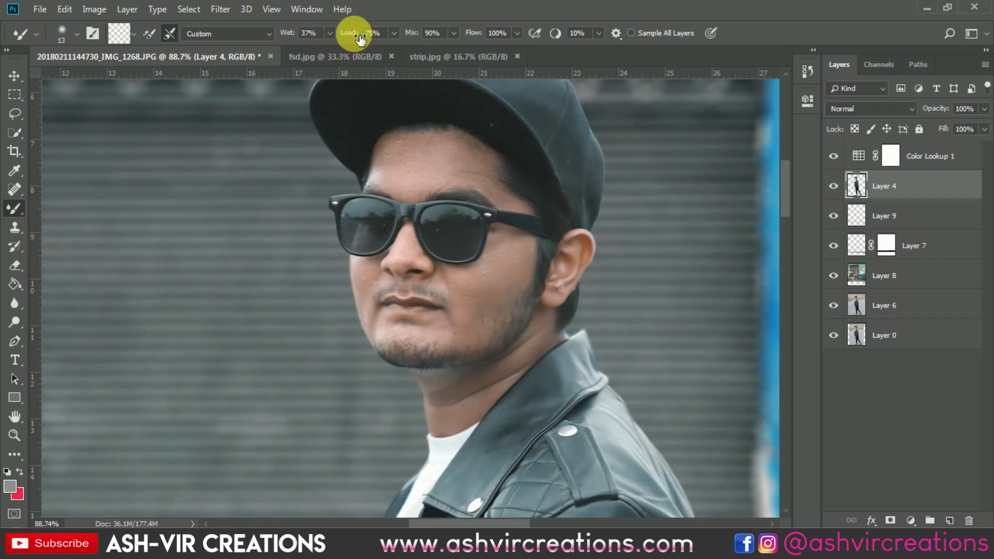
{"action": "left_click_drag", "start_coordinate": [361, 39], "coordinate": [328, 36]}
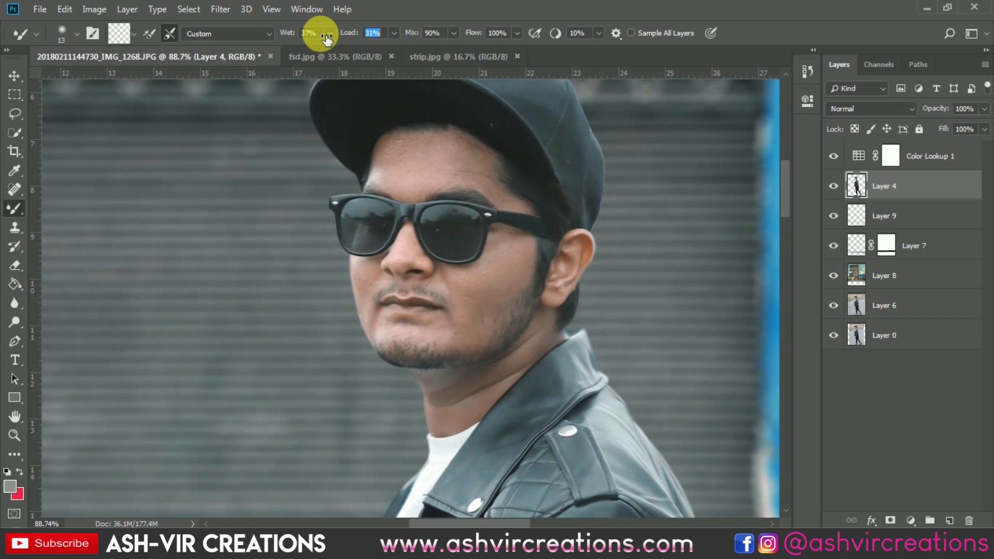
{"action": "left_click_drag", "start_coordinate": [412, 39], "coordinate": [387, 38]}
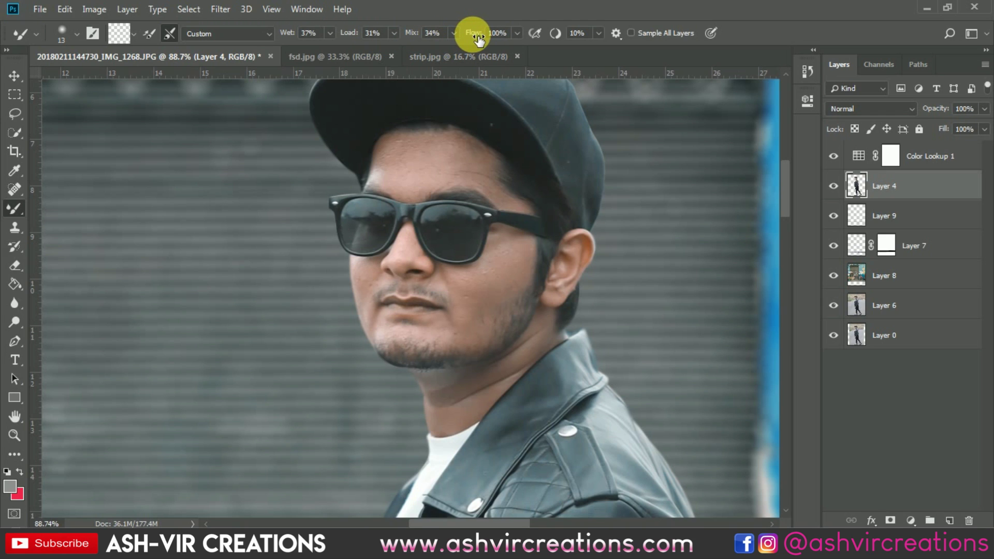
{"action": "left_click_drag", "start_coordinate": [481, 39], "coordinate": [440, 38]}
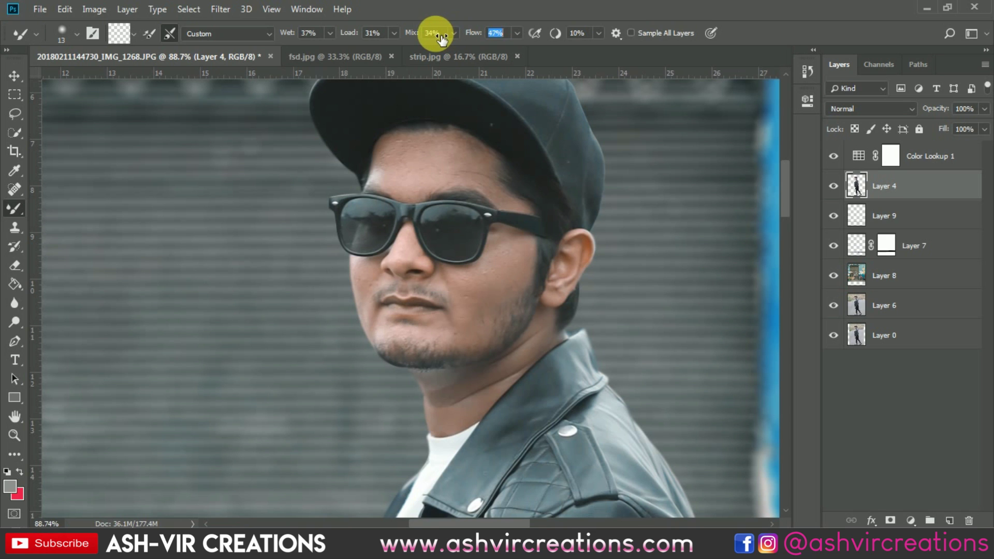
Step: Smooth the skin of the man's cheek on Layer 4 with the Mixer Brush at 50 px
{"action": "key", "text": "bracketright"}
{"action": "scroll", "coordinate": [508, 277], "scroll_direction": "up", "scroll_amount": 2}
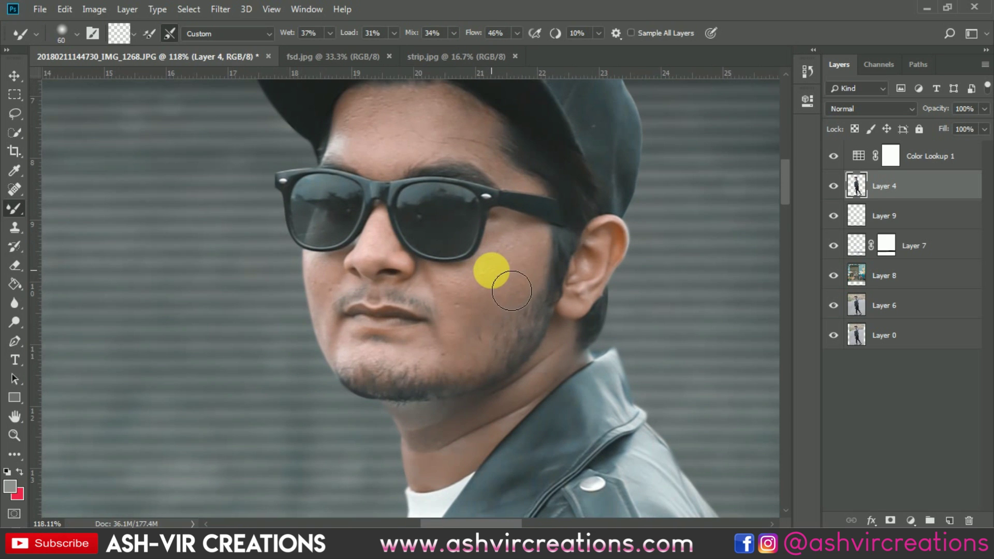
{"action": "key", "text": "bracketright"}
{"action": "left_click", "coordinate": [523, 280]}
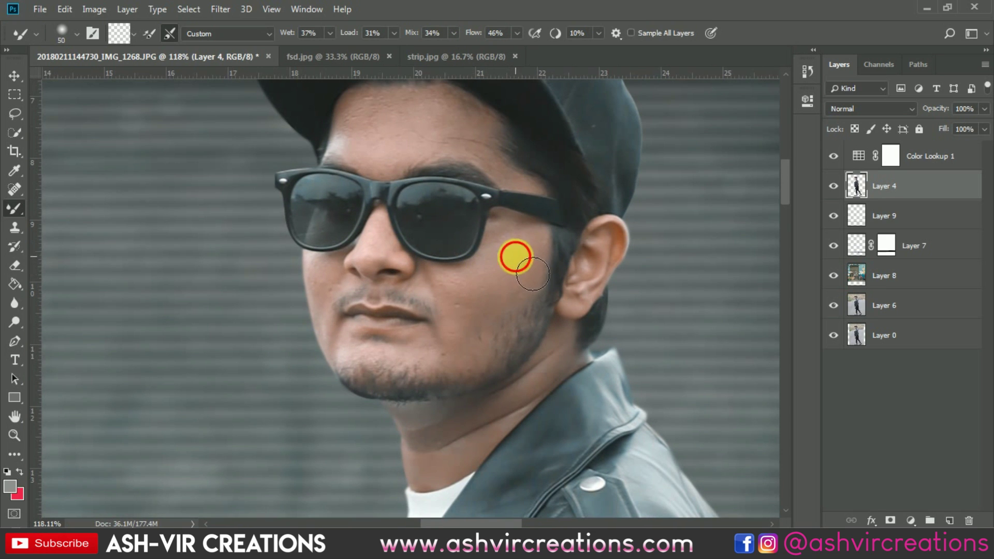
{"action": "left_click_drag", "start_coordinate": [532, 274], "coordinate": [506, 311]}
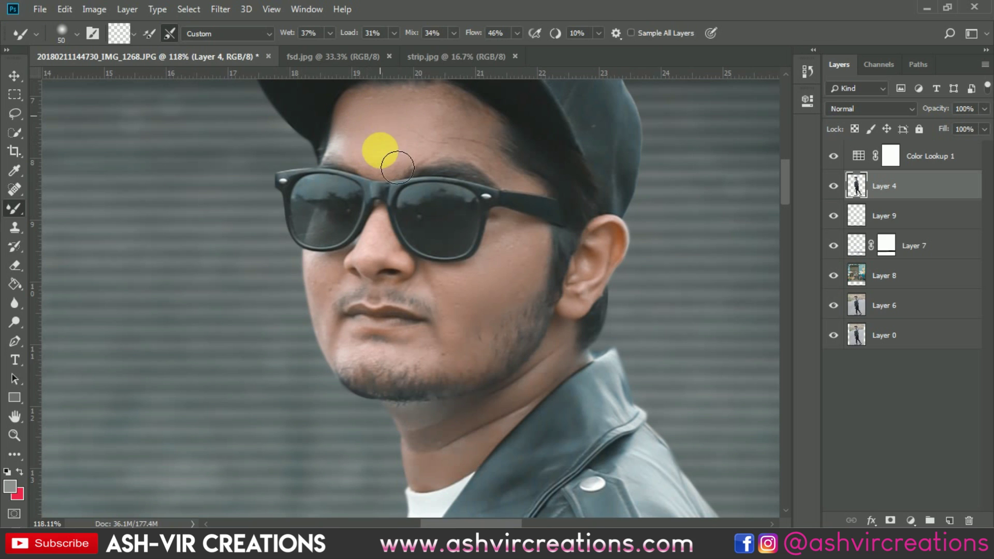
Step: Smooth the forehead skin up to the cap and above the eyebrows with the Mixer Brush at 35 to 50 px
{"action": "mouse_move", "coordinate": [433, 148]}
{"action": "left_mouse_down"}
{"action": "mouse_move", "coordinate": [428, 155]}
{"action": "mouse_move", "coordinate": [440, 126]}
{"action": "left_mouse_up"}
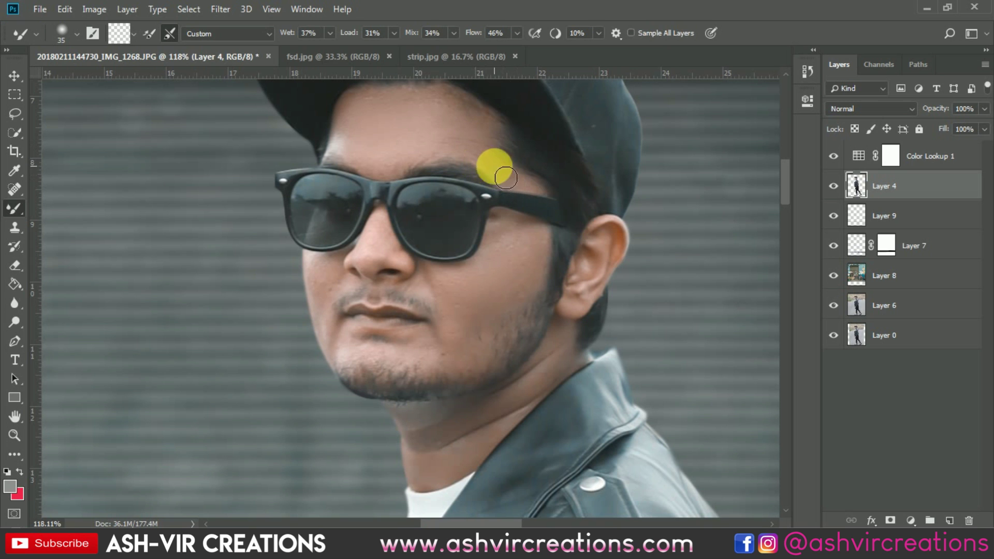
{"action": "key", "text": "bracketright"}
{"action": "left_click_drag", "start_coordinate": [452, 115], "coordinate": [477, 178]}
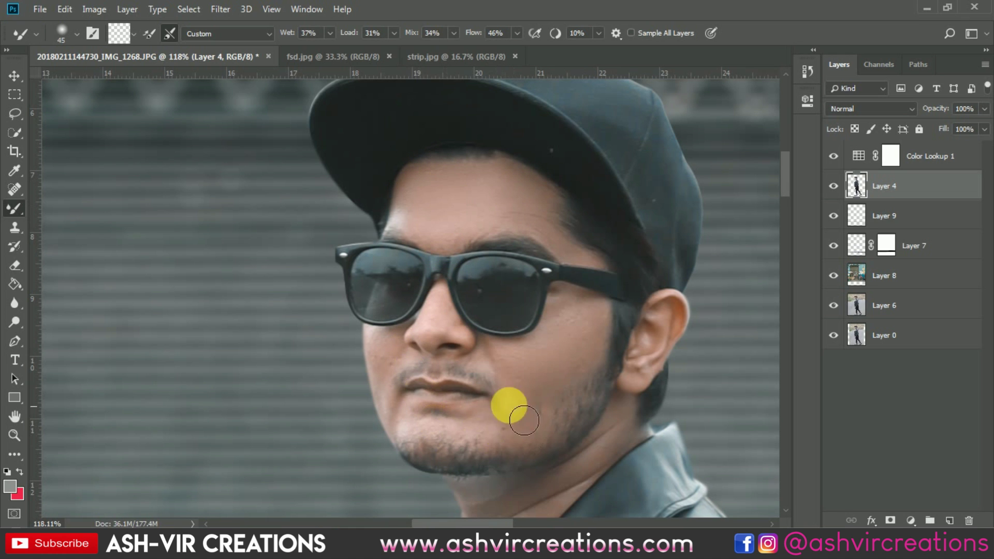
Step: Smooth the skin on the man's nose with a smaller Mixer Brush of 25 to 35 px
{"action": "scroll", "coordinate": [471, 377], "scroll_direction": "down", "scroll_amount": 1}
{"action": "scroll", "coordinate": [471, 341], "scroll_direction": "up", "scroll_amount": 2}
{"action": "key", "text": "bracketleft"}
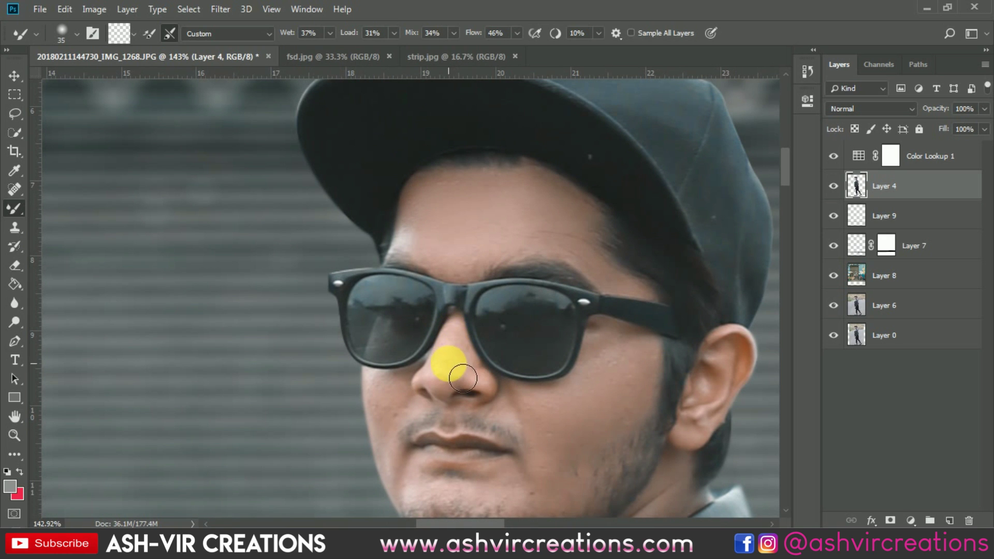
{"action": "scroll", "coordinate": [452, 383], "scroll_direction": "down", "scroll_amount": 4}
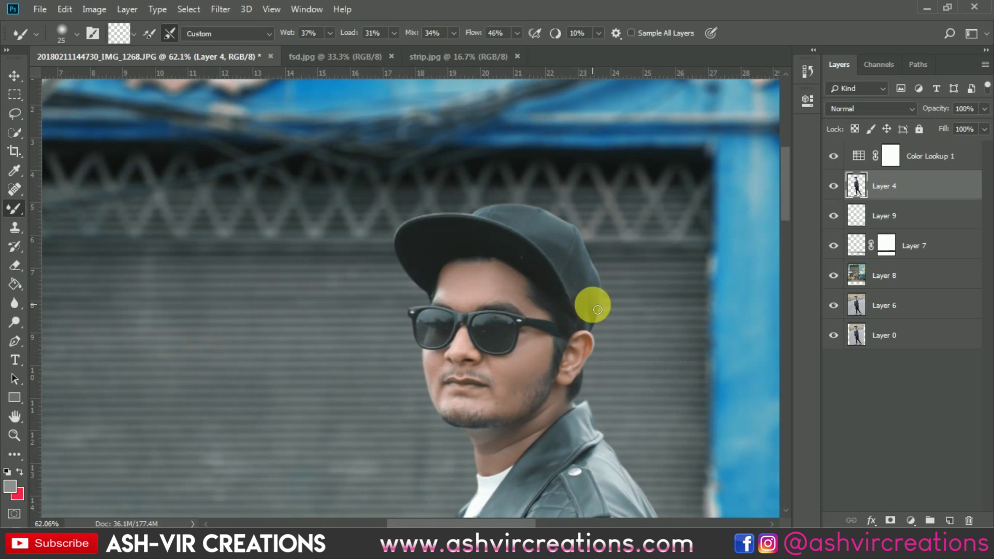
{"action": "left_click_drag", "start_coordinate": [582, 307], "coordinate": [522, 222]}
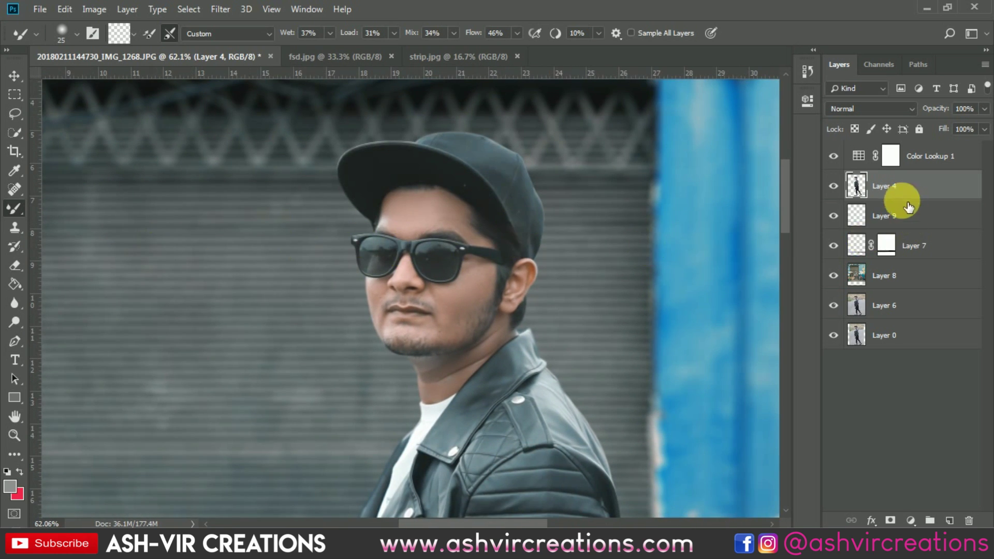
Step: Make a rectangular selection around the man's head and upper torso and add a new layer above Color Lookup 1
{"action": "left_click", "coordinate": [929, 165]}
{"action": "scroll", "coordinate": [318, 226], "scroll_direction": "down", "scroll_amount": 2}
{"action": "left_click", "coordinate": [15, 95]}
{"action": "scroll", "coordinate": [278, 211], "scroll_direction": "down", "scroll_amount": 2}
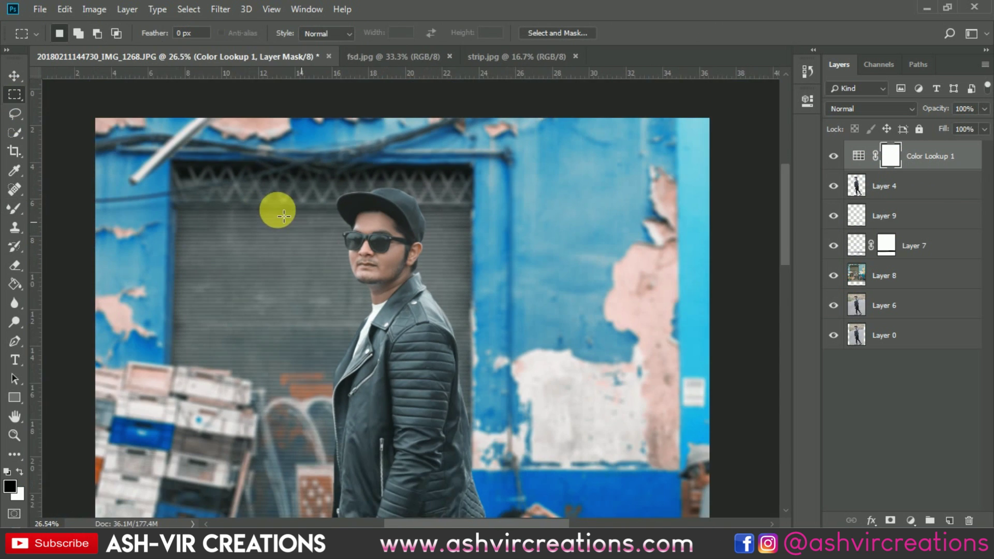
{"action": "left_click_drag", "start_coordinate": [285, 152], "coordinate": [545, 455]}
{"action": "right_click", "coordinate": [402, 261]}
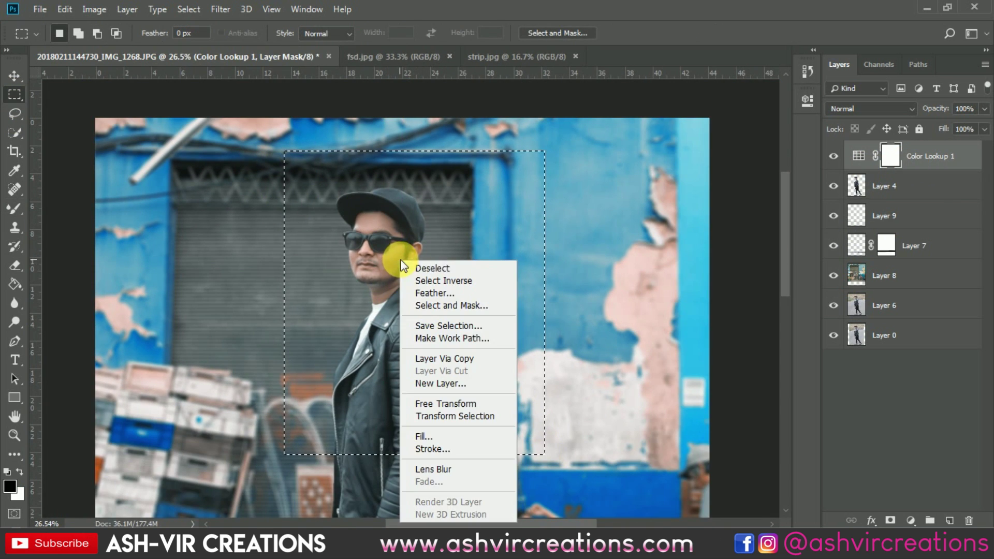
{"action": "left_click", "coordinate": [937, 154]}
{"action": "left_click", "coordinate": [951, 520]}
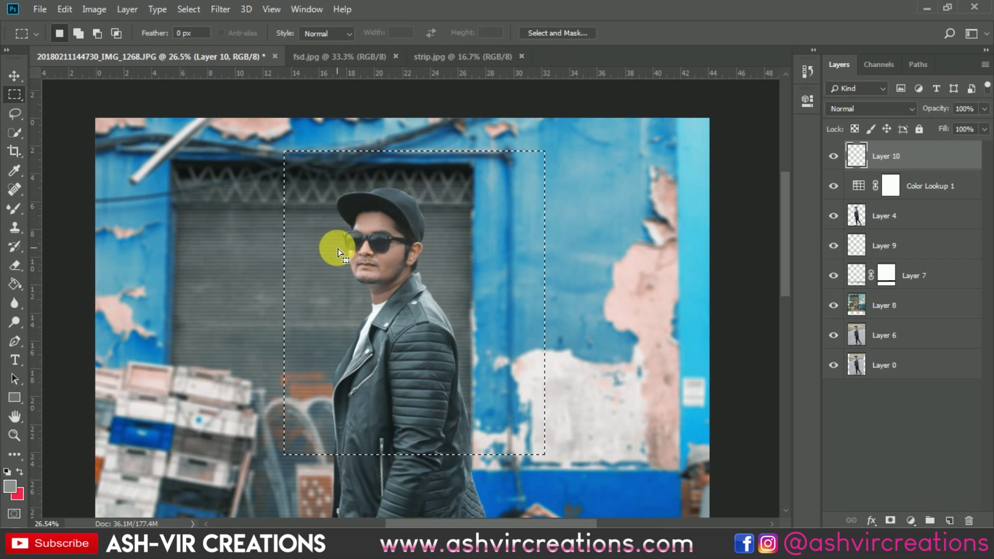
Step: Fill the rectangular selection on Layer 10 with 50% Gray, deselect it, and set the layer's blend mode to Overlay
{"action": "right_click", "coordinate": [381, 241]}
{"action": "left_click", "coordinate": [404, 411]}
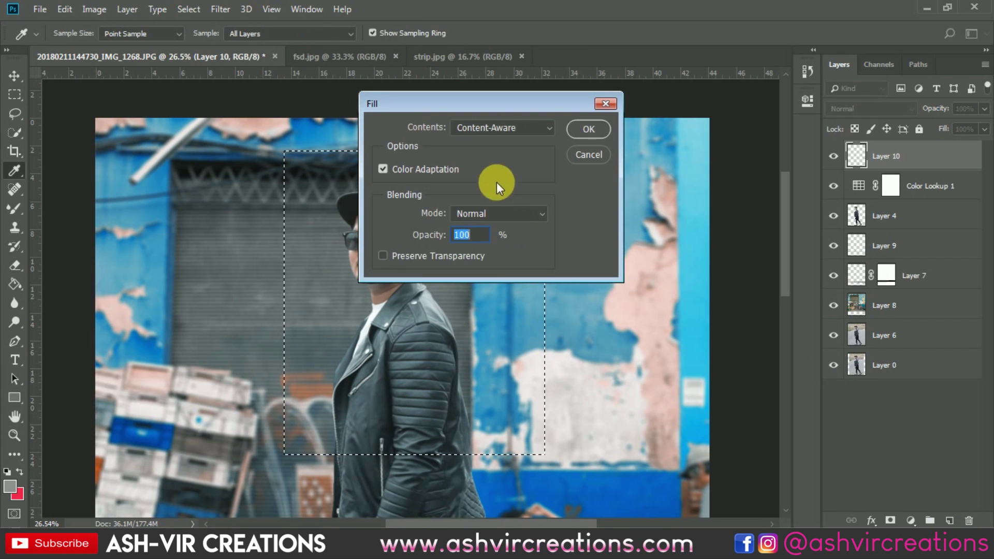
{"action": "left_click", "coordinate": [499, 130]}
{"action": "left_click", "coordinate": [487, 254]}
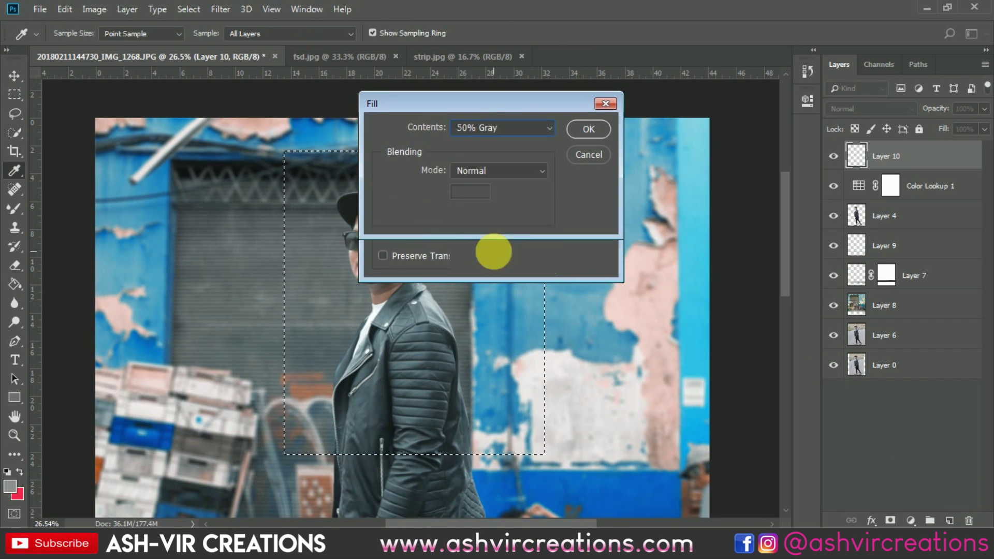
{"action": "left_click", "coordinate": [585, 129]}
{"action": "key", "text": "ctrl+d"}
{"action": "left_click", "coordinate": [847, 109]}
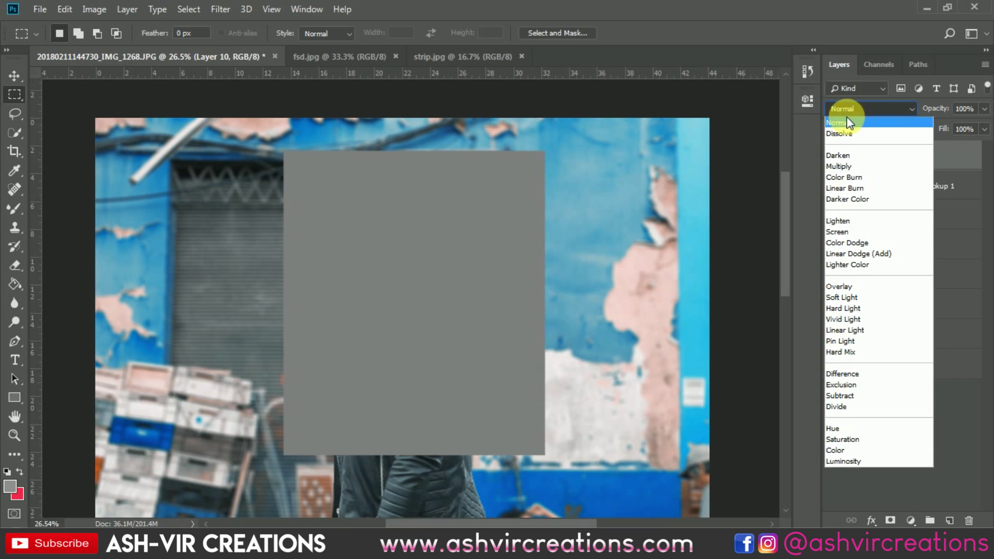
{"action": "left_click", "coordinate": [848, 284]}
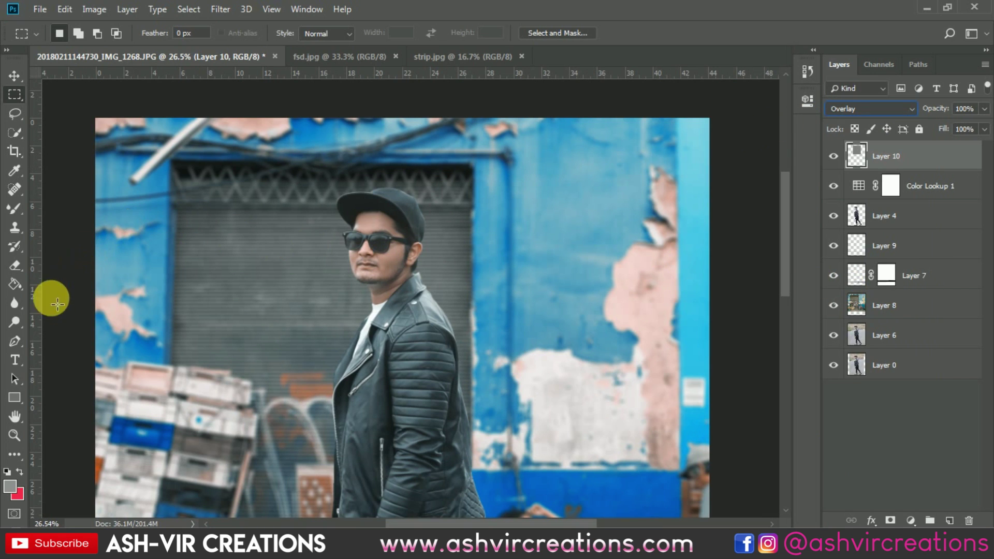
Step: Lighten the man's cheek on Layer 10 with the Dodge tool, using Midtones, 12% exposure and a 45 px brush
{"action": "left_click_drag", "start_coordinate": [15, 320], "coordinate": [43, 325]}
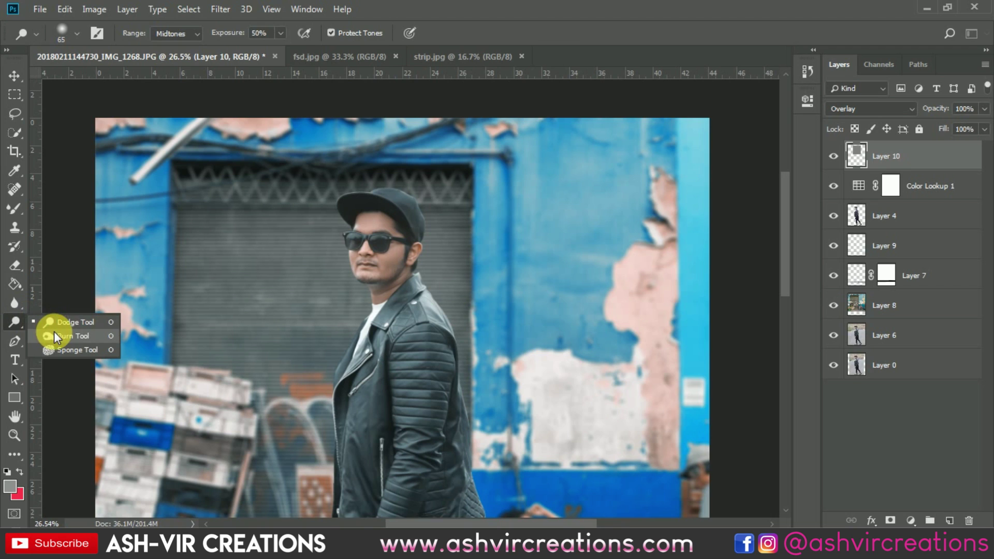
{"action": "left_click", "coordinate": [58, 326]}
{"action": "left_click_drag", "start_coordinate": [230, 33], "coordinate": [181, 39]}
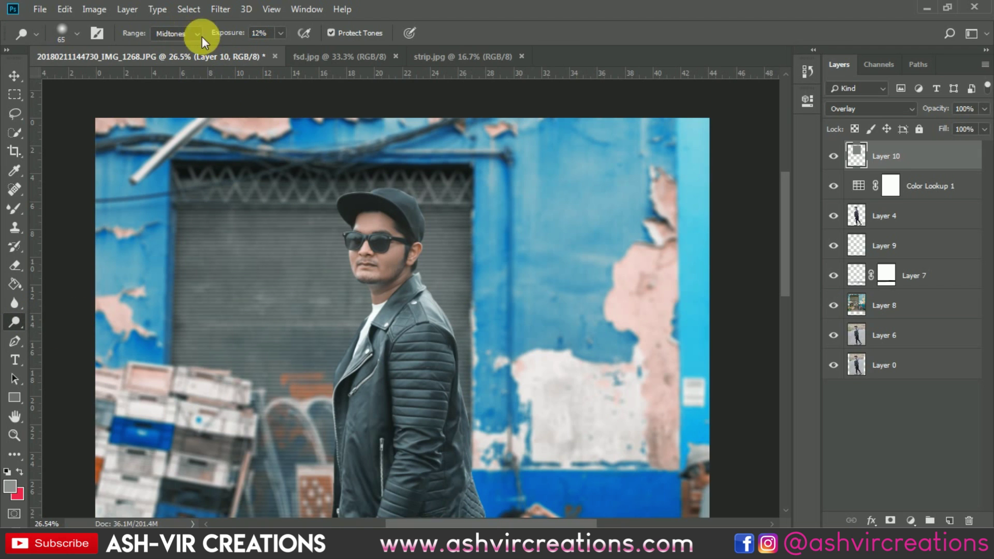
{"action": "scroll", "coordinate": [402, 284], "scroll_direction": "up", "scroll_amount": 10}
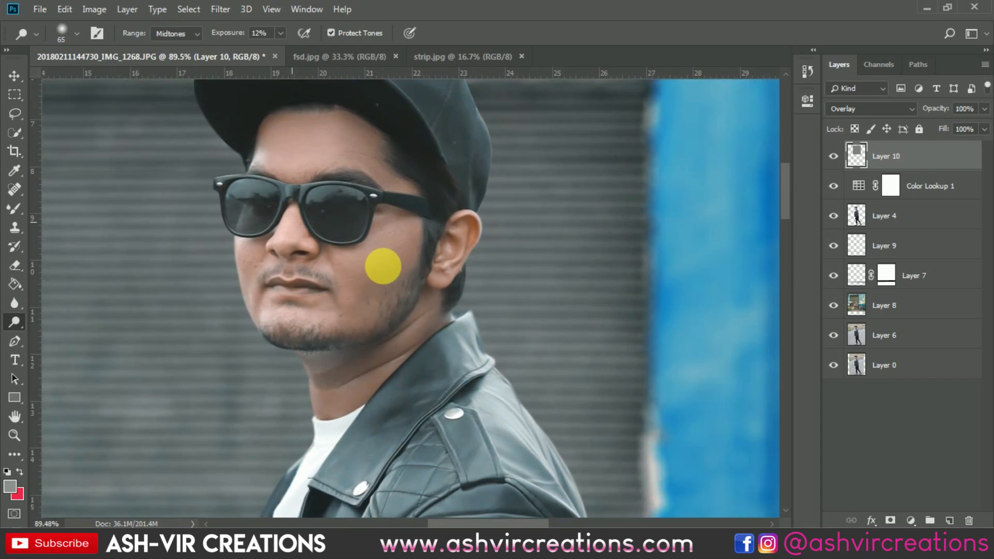
{"action": "scroll", "coordinate": [393, 280], "scroll_direction": "up", "scroll_amount": 2}
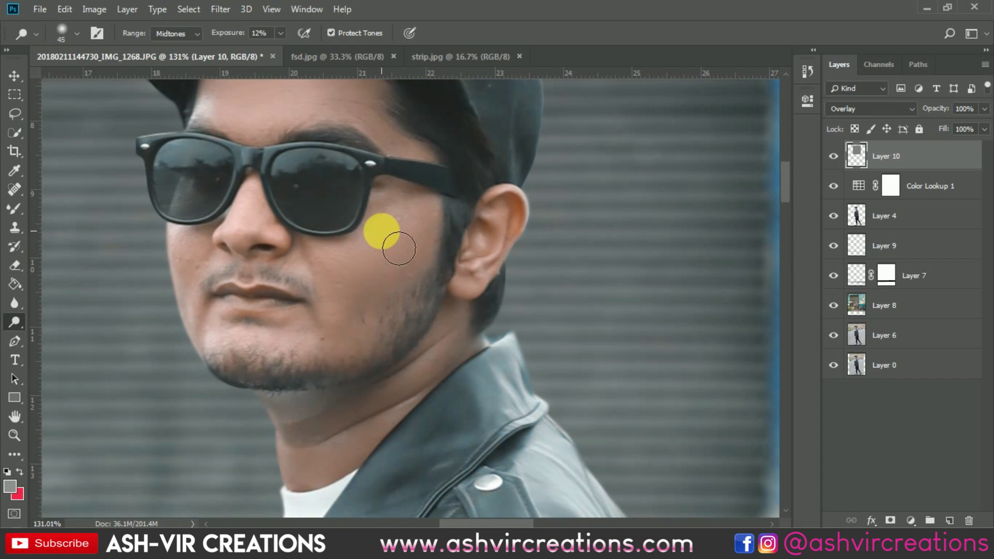
{"action": "mouse_move", "coordinate": [410, 236]}
{"action": "left_mouse_down"}
{"action": "mouse_move", "coordinate": [337, 289]}
{"action": "mouse_move", "coordinate": [393, 231]}
{"action": "mouse_move", "coordinate": [319, 279]}
{"action": "mouse_move", "coordinate": [449, 274]}
{"action": "mouse_move", "coordinate": [418, 233]}
{"action": "mouse_move", "coordinate": [319, 310]}
{"action": "mouse_move", "coordinate": [406, 211]}
{"action": "mouse_move", "coordinate": [428, 202]}
{"action": "mouse_move", "coordinate": [314, 291]}
{"action": "left_mouse_up"}
Step: Lighten the forehead between the cap and the sunglasses with the Dodge tool at 45 px
{"action": "scroll", "coordinate": [366, 311], "scroll_direction": "down", "scroll_amount": 4}
{"action": "scroll", "coordinate": [415, 348], "scroll_direction": "up", "scroll_amount": 2}
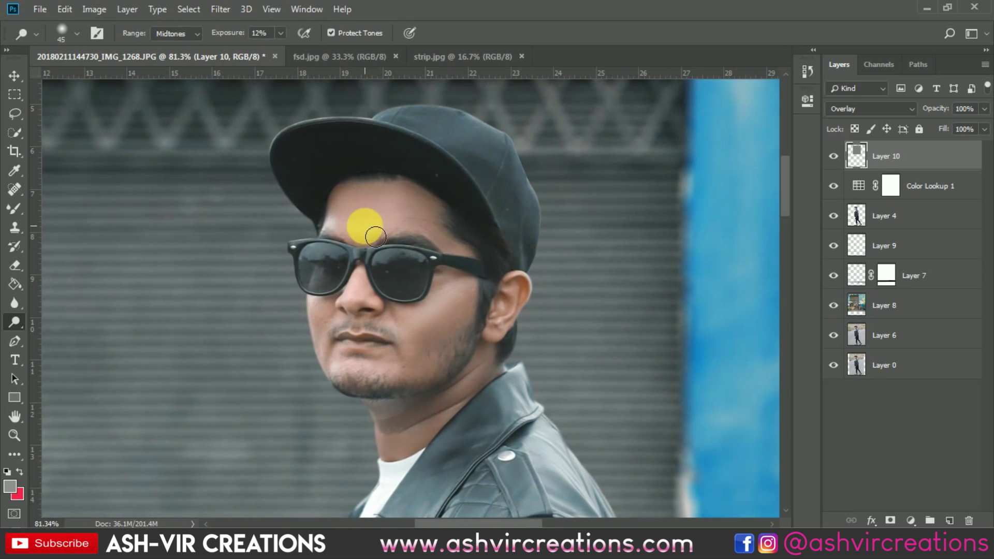
{"action": "scroll", "coordinate": [486, 271], "scroll_direction": "up", "scroll_amount": 1}
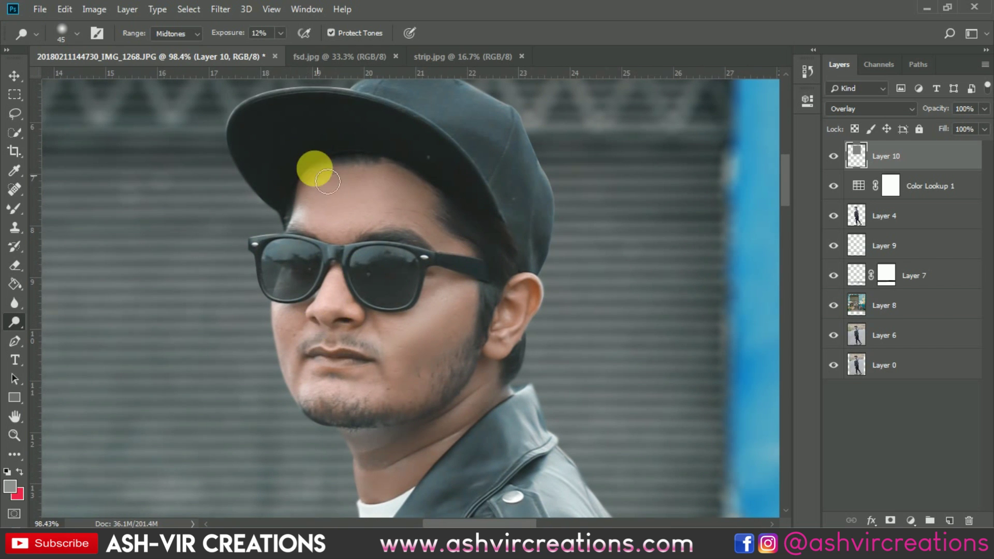
{"action": "scroll", "coordinate": [331, 218], "scroll_direction": "up", "scroll_amount": 3}
{"action": "mouse_move", "coordinate": [340, 231]}
{"action": "left_mouse_down"}
{"action": "mouse_move", "coordinate": [439, 204]}
{"action": "mouse_move", "coordinate": [429, 175]}
{"action": "mouse_move", "coordinate": [406, 255]}
{"action": "mouse_move", "coordinate": [421, 174]}
{"action": "mouse_move", "coordinate": [344, 259]}
{"action": "mouse_move", "coordinate": [412, 160]}
{"action": "mouse_move", "coordinate": [464, 156]}
{"action": "mouse_move", "coordinate": [291, 67]}
{"action": "left_mouse_up"}
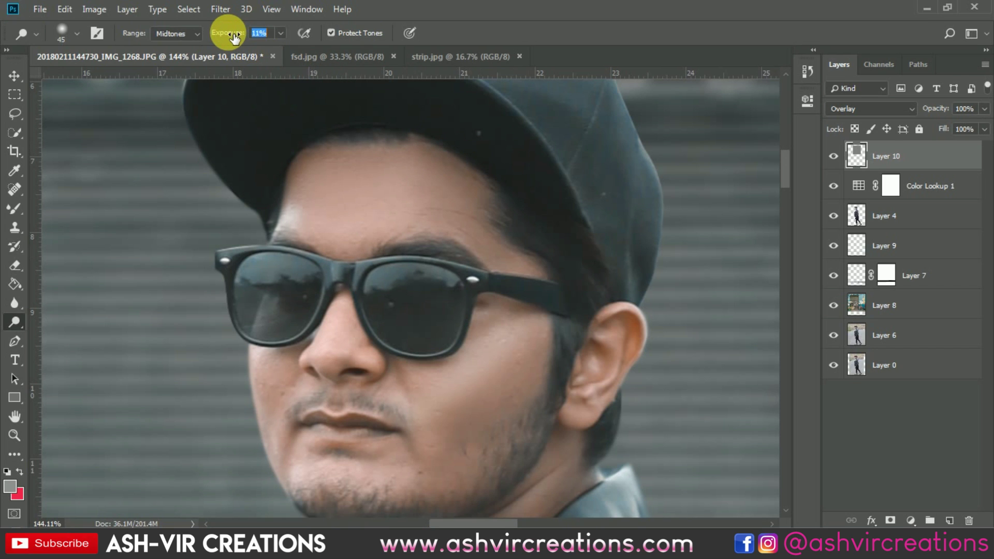
Step: Dodge the upper forehead along the cap's edge with a 70 px brush at 8% exposure
{"action": "key", "text": "bracketright"}
{"action": "key", "text": "bracketright"}
{"action": "key", "text": "bracketright"}
{"action": "key", "text": "bracketright"}
{"action": "key", "text": "bracketright"}
{"action": "mouse_move", "coordinate": [366, 159]}
{"action": "left_mouse_down"}
{"action": "mouse_move", "coordinate": [405, 156]}
{"action": "mouse_move", "coordinate": [394, 196]}
{"action": "mouse_move", "coordinate": [370, 220]}
{"action": "mouse_move", "coordinate": [384, 151]}
{"action": "mouse_move", "coordinate": [314, 211]}
{"action": "mouse_move", "coordinate": [345, 166]}
{"action": "mouse_move", "coordinate": [375, 170]}
{"action": "mouse_move", "coordinate": [403, 200]}
{"action": "mouse_move", "coordinate": [387, 243]}
{"action": "mouse_move", "coordinate": [425, 238]}
{"action": "mouse_move", "coordinate": [448, 175]}
{"action": "mouse_move", "coordinate": [426, 182]}
{"action": "mouse_move", "coordinate": [447, 188]}
{"action": "mouse_move", "coordinate": [437, 239]}
{"action": "mouse_move", "coordinate": [374, 256]}
{"action": "mouse_move", "coordinate": [344, 206]}
{"action": "mouse_move", "coordinate": [387, 165]}
{"action": "mouse_move", "coordinate": [490, 182]}
{"action": "left_mouse_up"}
Step: Dodge the side of the cheek near the ear at 8% exposure and reduce the brush to 50 px
{"action": "scroll", "coordinate": [512, 191], "scroll_direction": "down", "scroll_amount": 3}
{"action": "scroll", "coordinate": [544, 225], "scroll_direction": "up", "scroll_amount": 3}
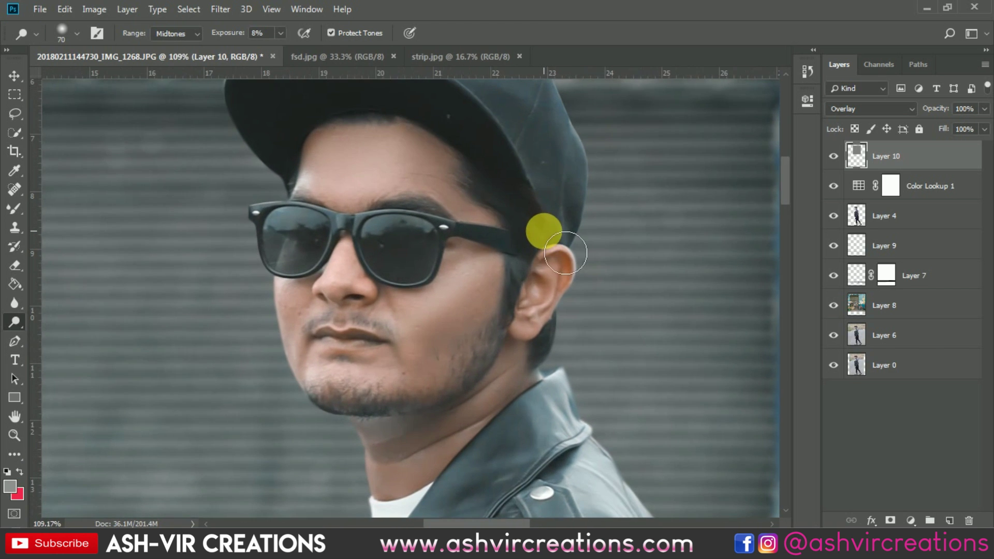
{"action": "mouse_move", "coordinate": [487, 335]}
{"action": "left_mouse_down"}
{"action": "mouse_move", "coordinate": [459, 330]}
{"action": "mouse_move", "coordinate": [494, 280]}
{"action": "mouse_move", "coordinate": [488, 323]}
{"action": "mouse_move", "coordinate": [415, 362]}
{"action": "mouse_move", "coordinate": [417, 341]}
{"action": "mouse_move", "coordinate": [439, 329]}
{"action": "mouse_move", "coordinate": [383, 360]}
{"action": "mouse_move", "coordinate": [497, 280]}
{"action": "left_mouse_up"}
{"action": "key", "text": "bracketleft"}
{"action": "key", "text": "bracketleft"}
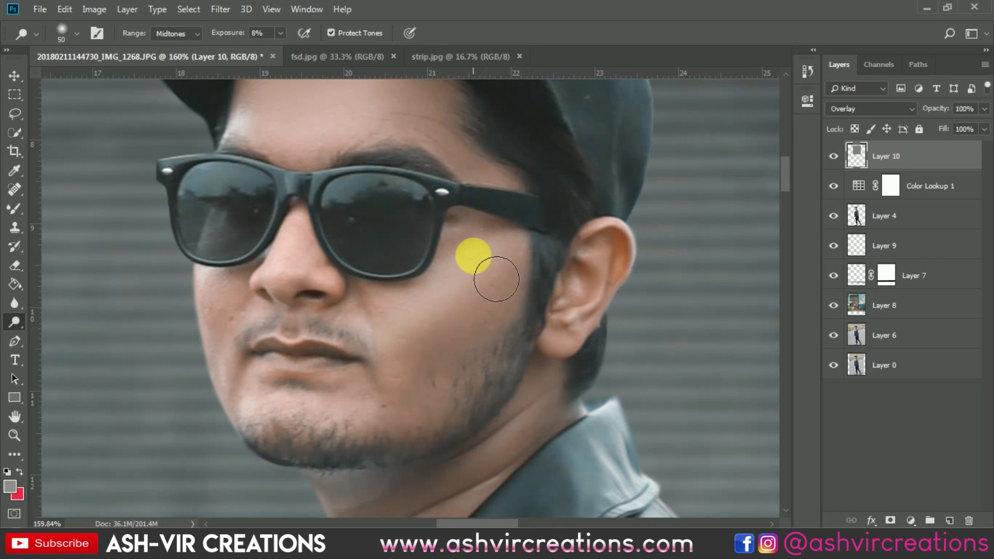
Step: Compare the face with and without the dodging by hiding and showing Layer 10
{"action": "scroll", "coordinate": [496, 280], "scroll_direction": "down", "scroll_amount": 5}
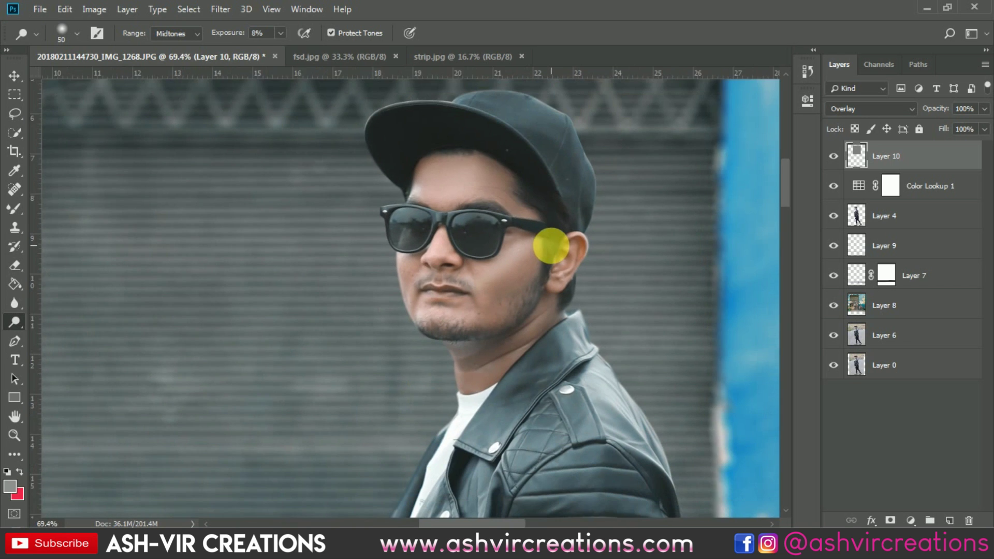
{"action": "scroll", "coordinate": [552, 266], "scroll_direction": "down", "scroll_amount": 4}
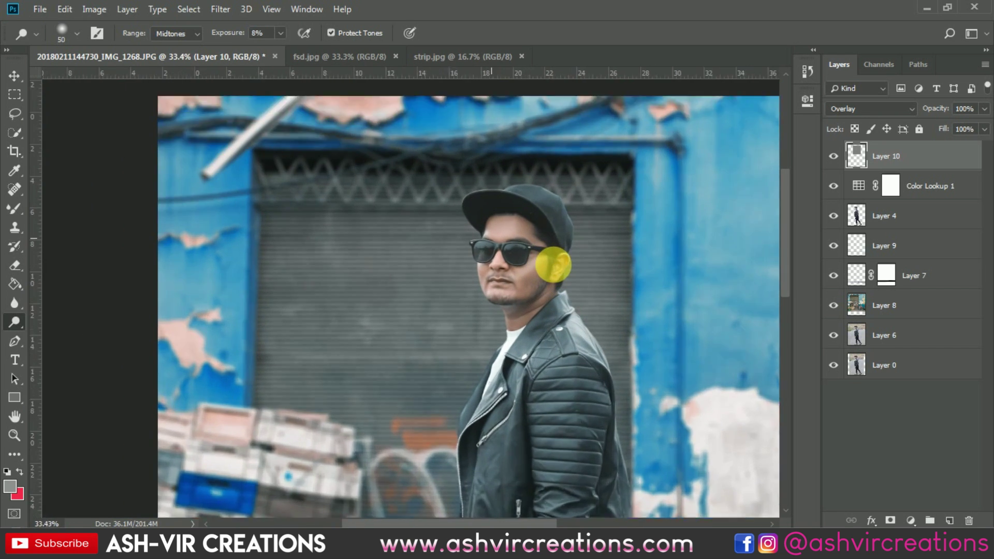
{"action": "scroll", "coordinate": [552, 265], "scroll_direction": "up", "scroll_amount": 5}
{"action": "left_click", "coordinate": [834, 156]}
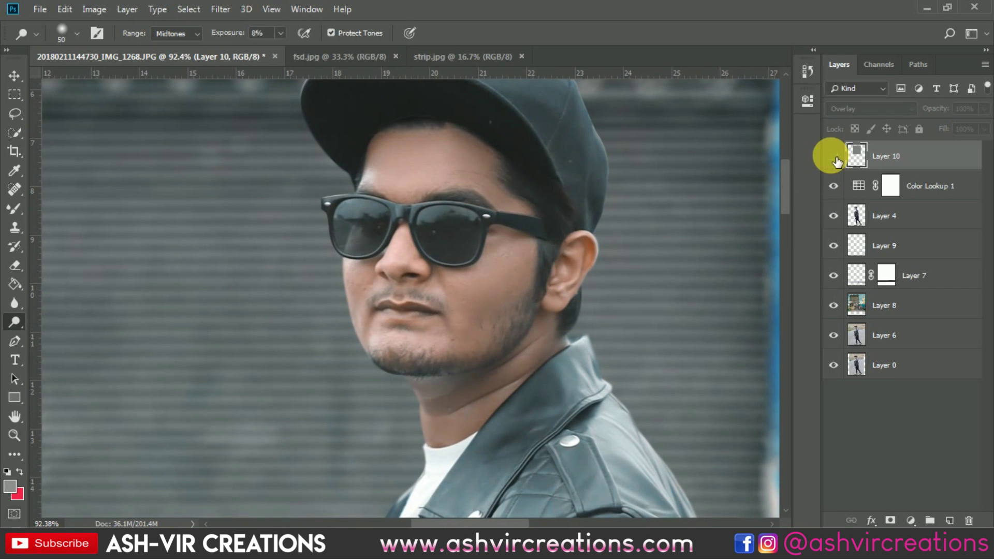
{"action": "left_click", "coordinate": [834, 156]}
{"action": "left_click", "coordinate": [834, 156]}
{"action": "left_click", "coordinate": [834, 156]}
Step: Erase the dodging around the mouth corner and chin on Layer 10 with a soft Eraser brush of 45 px
{"action": "scroll", "coordinate": [475, 262], "scroll_direction": "up", "scroll_amount": 3}
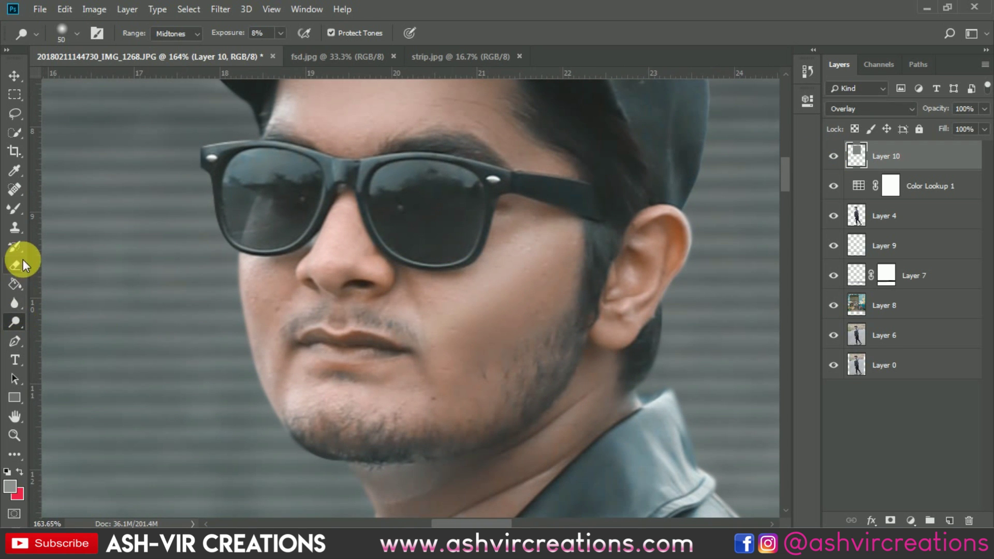
{"action": "left_click", "coordinate": [15, 267]}
{"action": "right_click", "coordinate": [212, 287]}
{"action": "left_click_drag", "start_coordinate": [346, 324], "coordinate": [331, 317]}
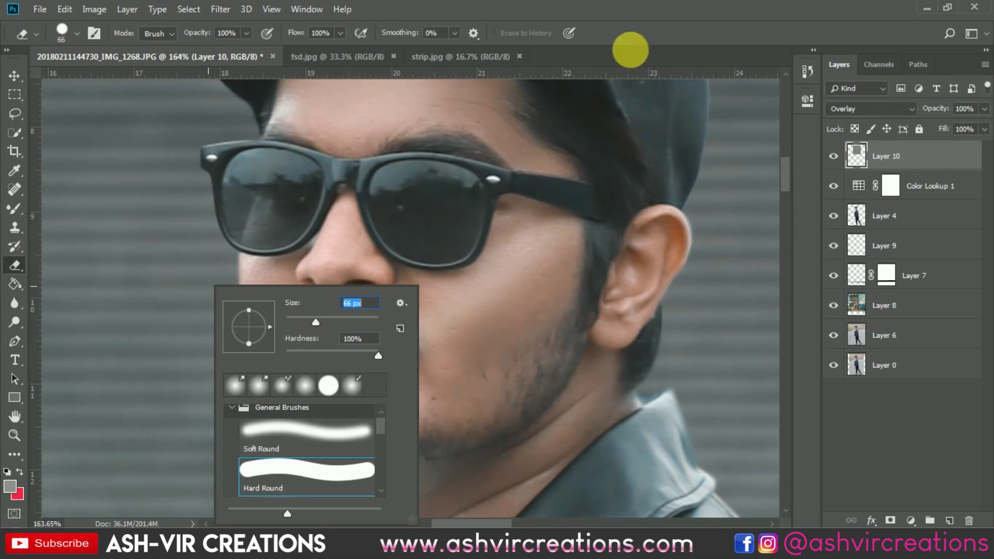
{"action": "left_click", "coordinate": [403, 424]}
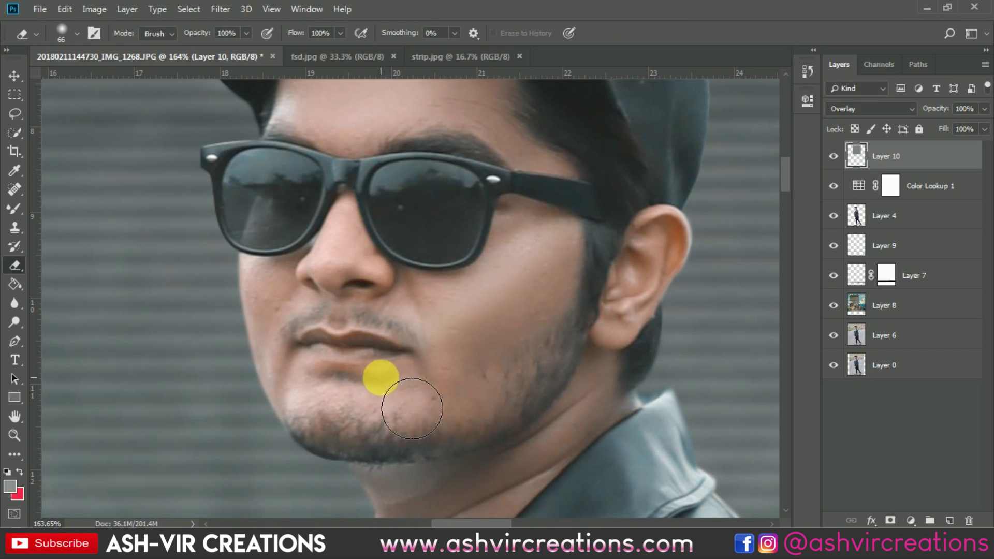
{"action": "key", "text": "bracketleft"}
{"action": "key", "text": "bracketleft"}
{"action": "key", "text": "bracketleft"}
{"action": "key", "text": "bracketleft"}
{"action": "left_click_drag", "start_coordinate": [403, 344], "coordinate": [380, 392]}
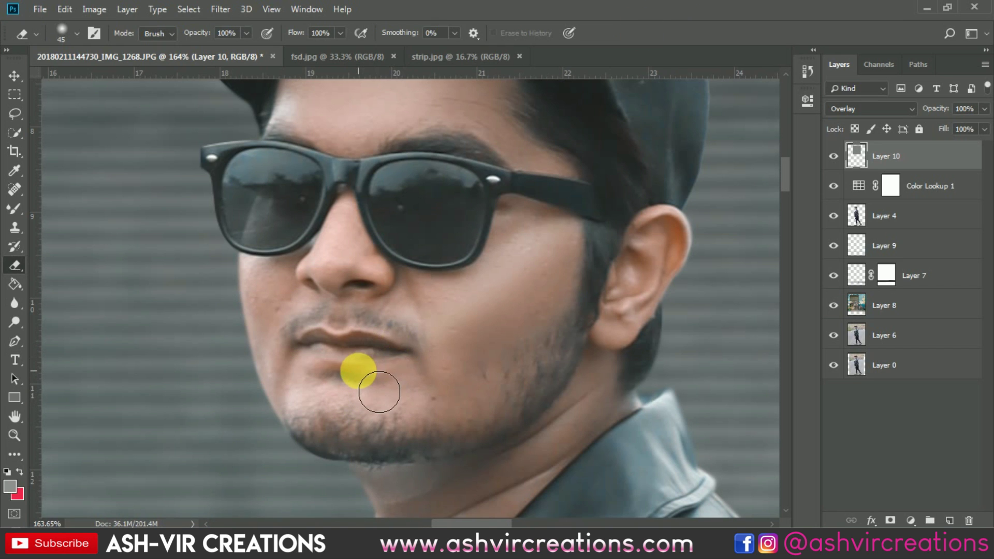
Step: Lighten the nose and the skin below the sunglasses with the Dodge tool at 35 px and 8% exposure
{"action": "left_click", "coordinate": [15, 311]}
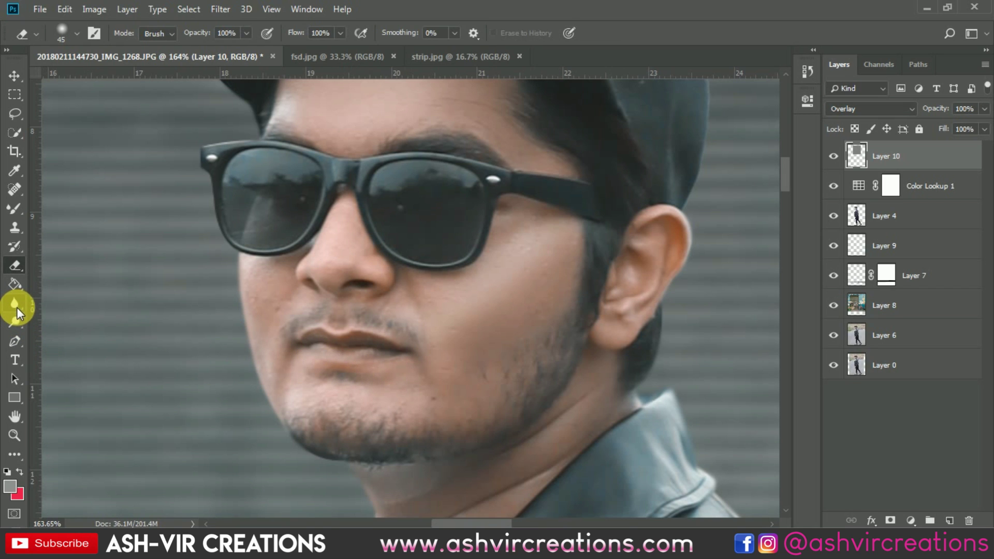
{"action": "left_click", "coordinate": [15, 321]}
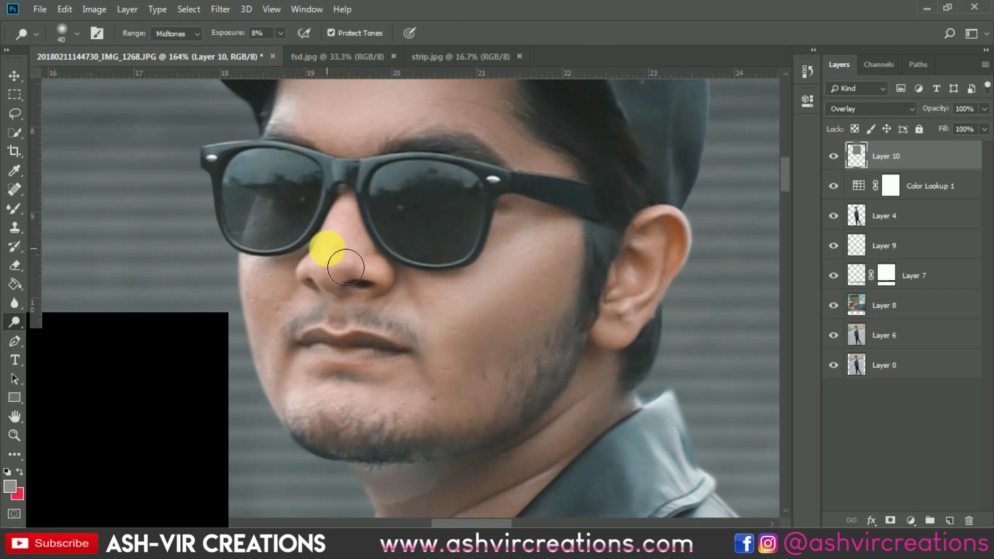
{"action": "key", "text": "bracketleft"}
{"action": "mouse_move", "coordinate": [346, 267]}
{"action": "left_mouse_down"}
{"action": "mouse_move", "coordinate": [334, 264]}
{"action": "mouse_move", "coordinate": [351, 244]}
{"action": "mouse_move", "coordinate": [390, 279]}
{"action": "left_mouse_up"}
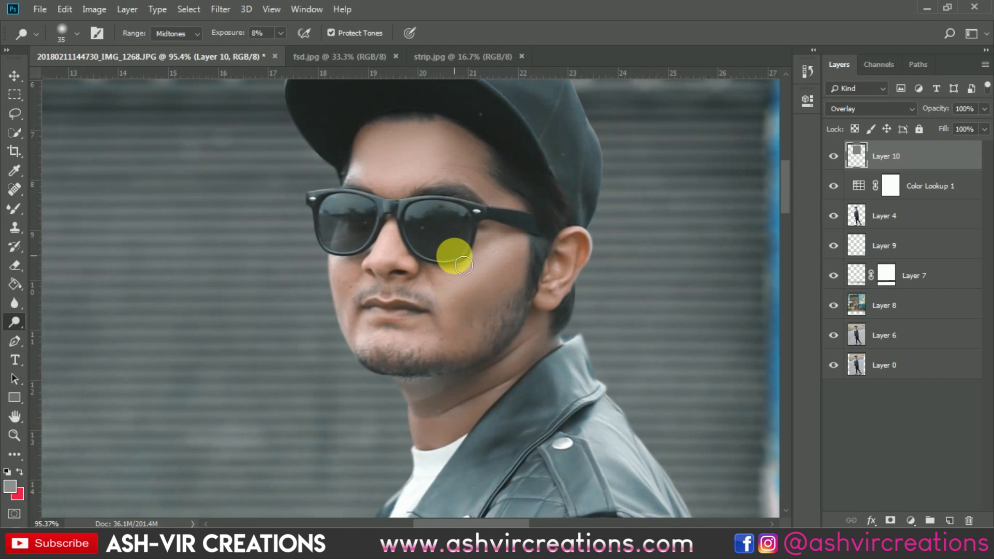
{"action": "left_click_drag", "start_coordinate": [454, 250], "coordinate": [411, 266]}
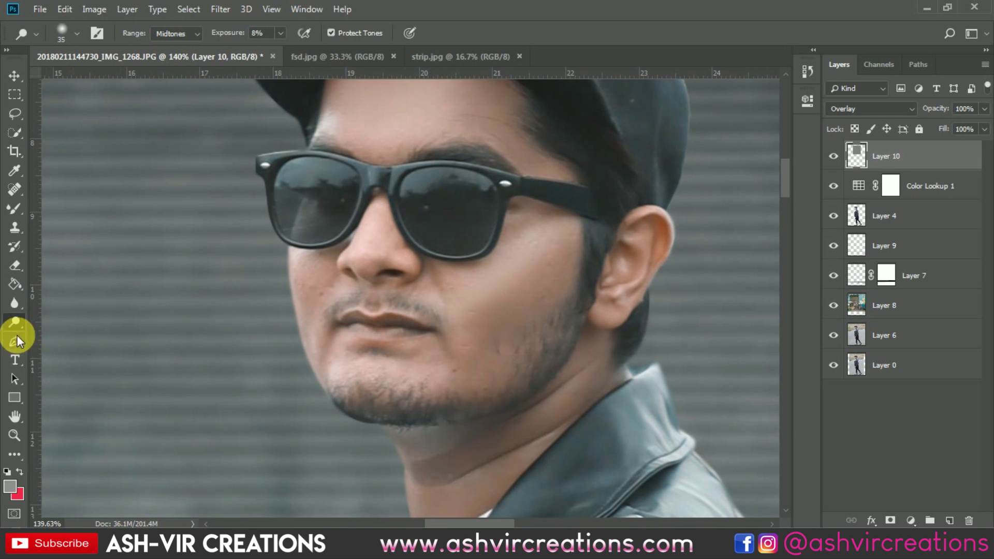
Step: Darken the edge of the face in front of the ear with the Burn tool at 8% exposure, ending with a 70 px brush
{"action": "left_click_drag", "start_coordinate": [16, 333], "coordinate": [39, 321]}
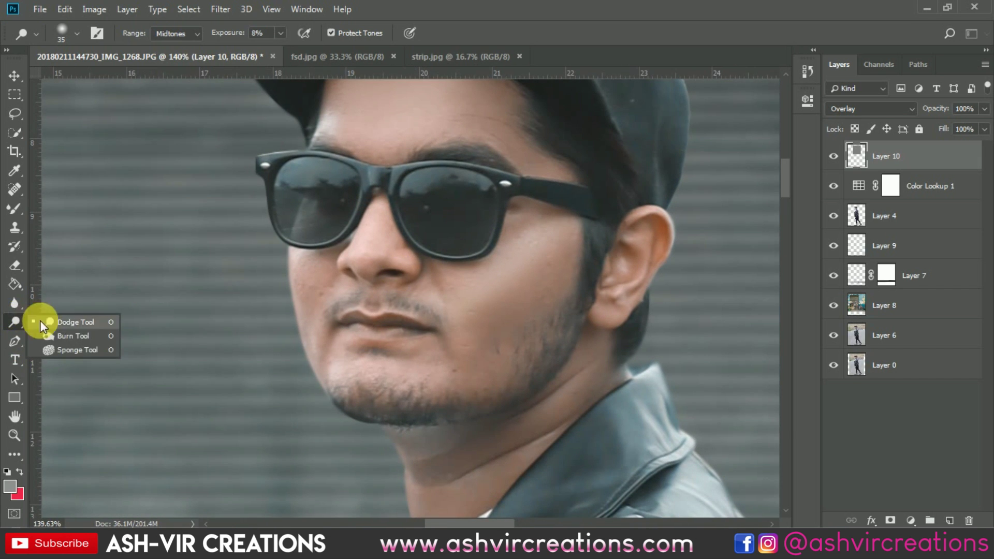
{"action": "left_click", "coordinate": [63, 334]}
{"action": "mouse_move", "coordinate": [599, 316]}
{"action": "left_mouse_down"}
{"action": "mouse_move", "coordinate": [589, 295]}
{"action": "mouse_move", "coordinate": [600, 278]}
{"action": "left_mouse_up"}
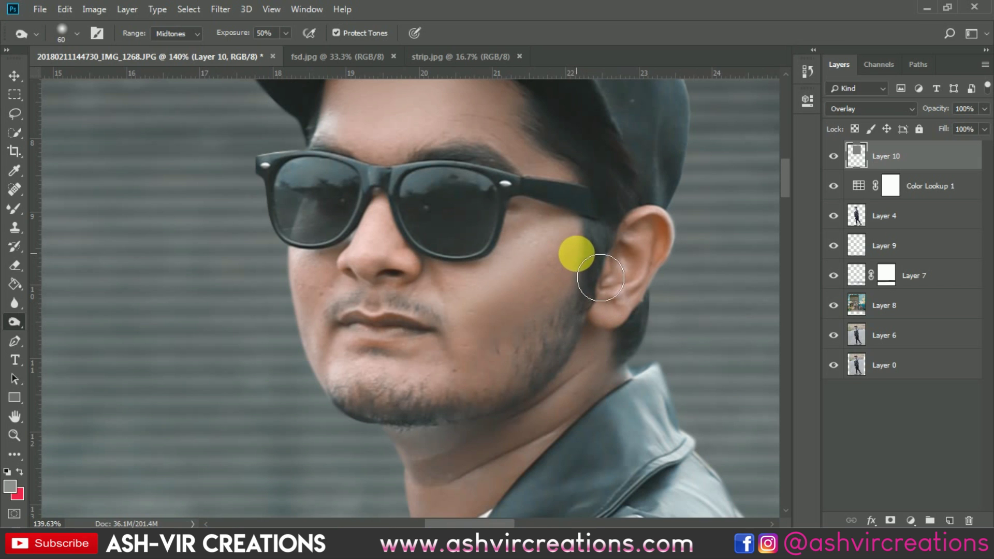
{"action": "left_click_drag", "start_coordinate": [251, 36], "coordinate": [194, 41]}
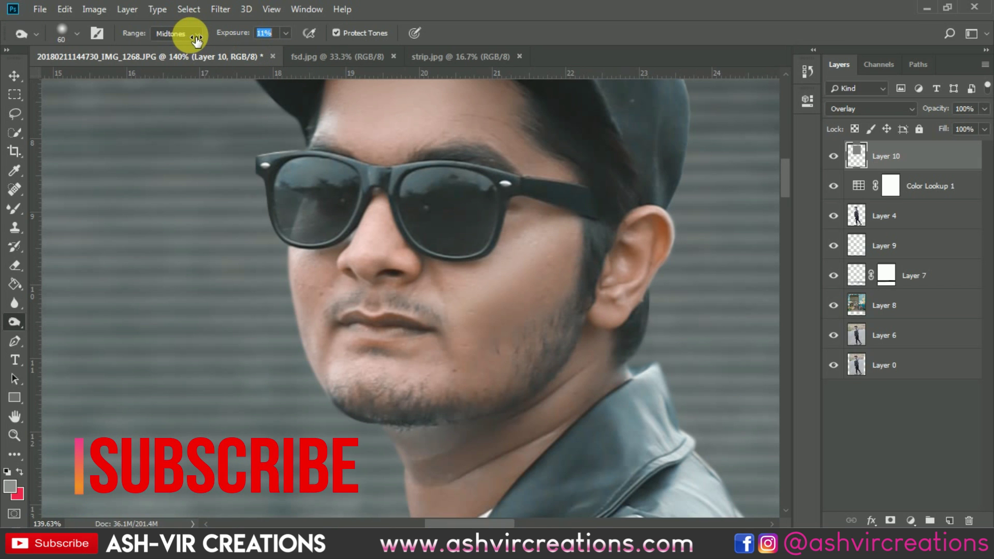
{"action": "mouse_move", "coordinate": [559, 269]}
{"action": "left_mouse_down"}
{"action": "mouse_move", "coordinate": [647, 292]}
{"action": "mouse_move", "coordinate": [608, 270]}
{"action": "mouse_move", "coordinate": [547, 347]}
{"action": "mouse_move", "coordinate": [492, 388]}
{"action": "mouse_move", "coordinate": [441, 409]}
{"action": "mouse_move", "coordinate": [466, 409]}
{"action": "mouse_move", "coordinate": [594, 335]}
{"action": "mouse_move", "coordinate": [609, 282]}
{"action": "mouse_move", "coordinate": [583, 303]}
{"action": "mouse_move", "coordinate": [587, 288]}
{"action": "mouse_move", "coordinate": [629, 235]}
{"action": "mouse_move", "coordinate": [633, 246]}
{"action": "mouse_move", "coordinate": [503, 347]}
{"action": "mouse_move", "coordinate": [376, 352]}
{"action": "mouse_move", "coordinate": [345, 321]}
{"action": "mouse_move", "coordinate": [342, 301]}
{"action": "mouse_move", "coordinate": [337, 322]}
{"action": "mouse_move", "coordinate": [444, 151]}
{"action": "mouse_move", "coordinate": [535, 124]}
{"action": "mouse_move", "coordinate": [564, 272]}
{"action": "mouse_move", "coordinate": [525, 233]}
{"action": "mouse_move", "coordinate": [522, 213]}
{"action": "mouse_move", "coordinate": [535, 221]}
{"action": "mouse_move", "coordinate": [531, 282]}
{"action": "mouse_move", "coordinate": [549, 267]}
{"action": "mouse_move", "coordinate": [535, 179]}
{"action": "mouse_move", "coordinate": [595, 236]}
{"action": "left_mouse_up"}
{"action": "key", "text": "bracketleft"}
{"action": "key", "text": "bracketleft"}
{"action": "key", "text": "bracketright"}
{"action": "key", "text": "bracketright"}
{"action": "key", "text": "bracketright"}
Step: Examine the dodge and burn effect on the man's face by toggling Layer 10's visibility at several magnifications
{"action": "scroll", "coordinate": [620, 244], "scroll_direction": "down", "scroll_amount": 3}
{"action": "scroll", "coordinate": [620, 244], "scroll_direction": "down", "scroll_amount": 3}
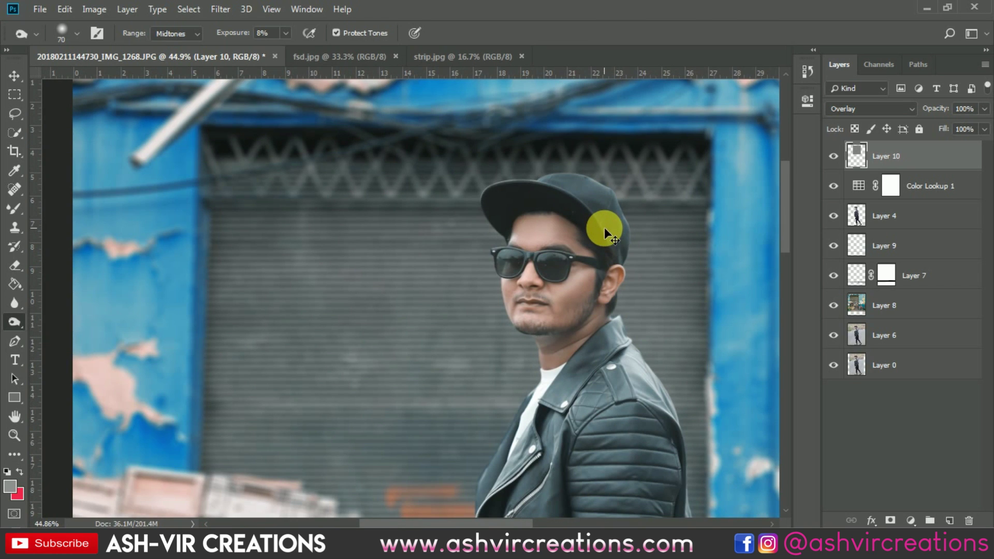
{"action": "scroll", "coordinate": [606, 220], "scroll_direction": "down", "scroll_amount": 3}
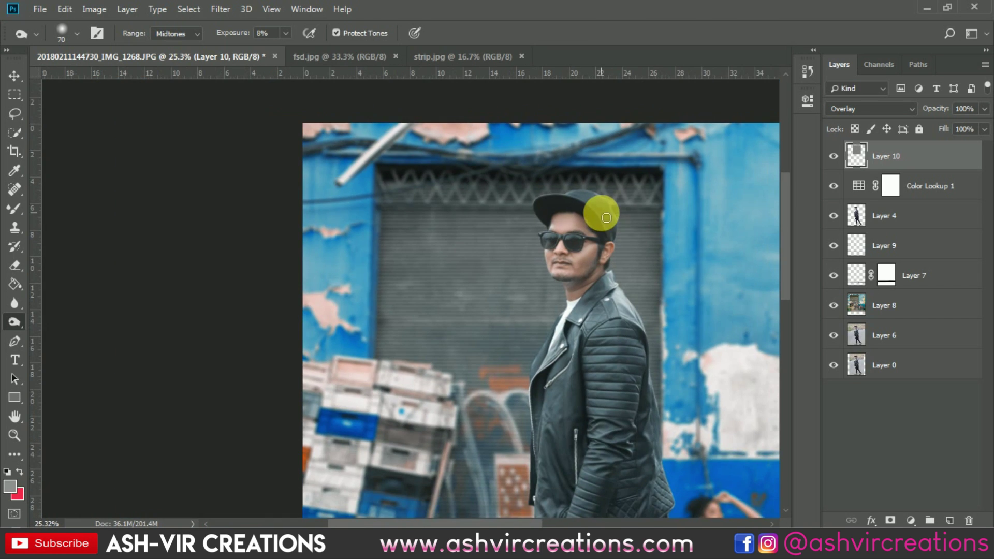
{"action": "scroll", "coordinate": [637, 226], "scroll_direction": "up", "scroll_amount": 3}
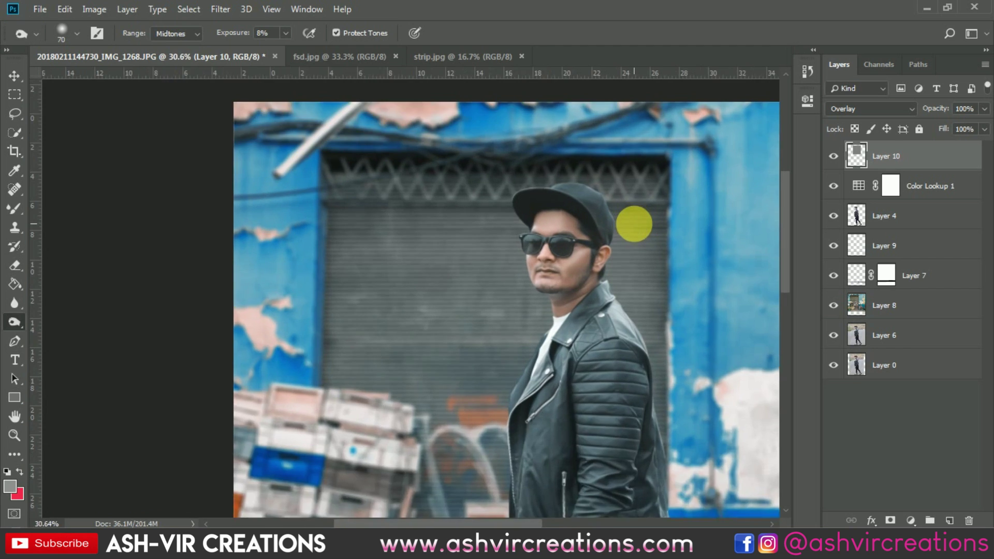
{"action": "left_click", "coordinate": [833, 158]}
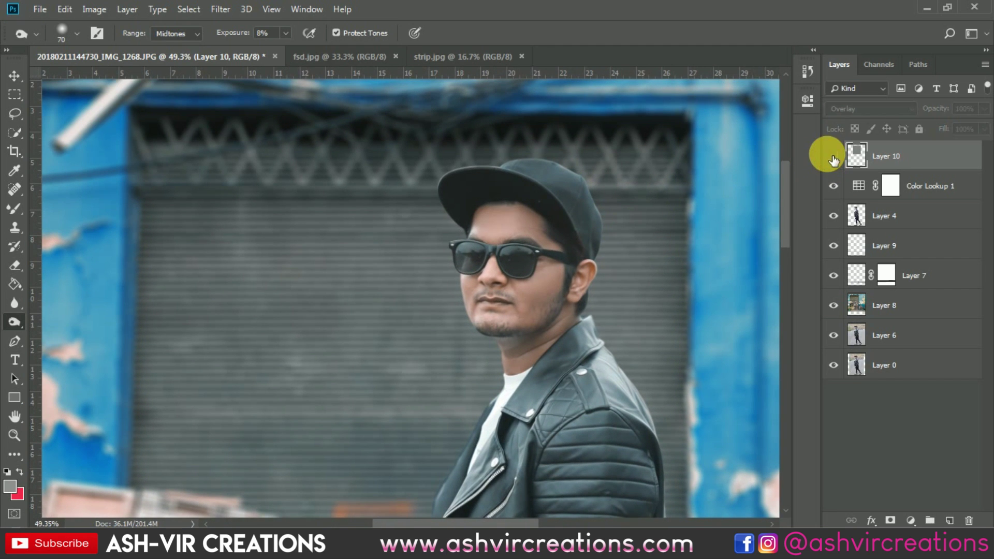
{"action": "left_click", "coordinate": [833, 158]}
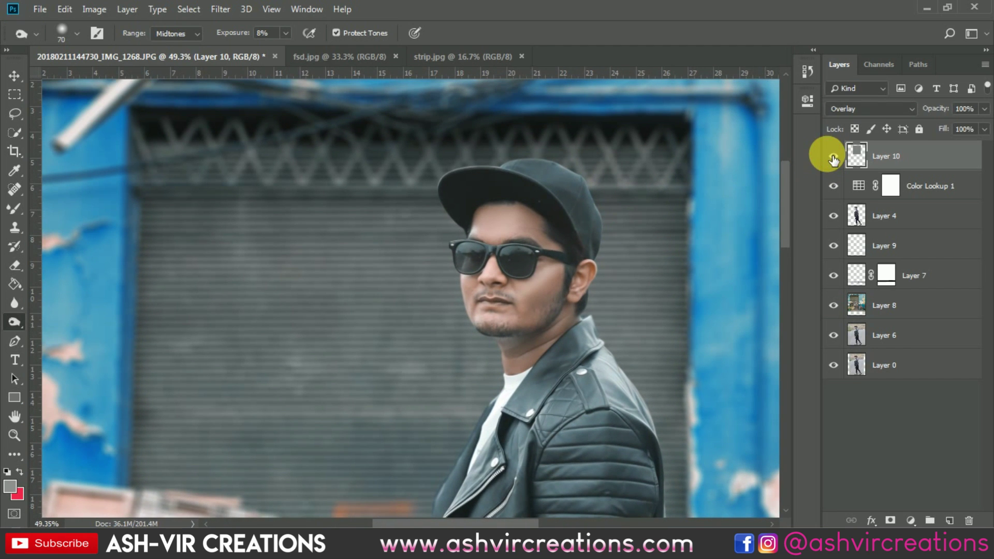
{"action": "left_click", "coordinate": [832, 158]}
{"action": "left_click", "coordinate": [833, 158]}
{"action": "scroll", "coordinate": [533, 294], "scroll_direction": "up", "scroll_amount": 5}
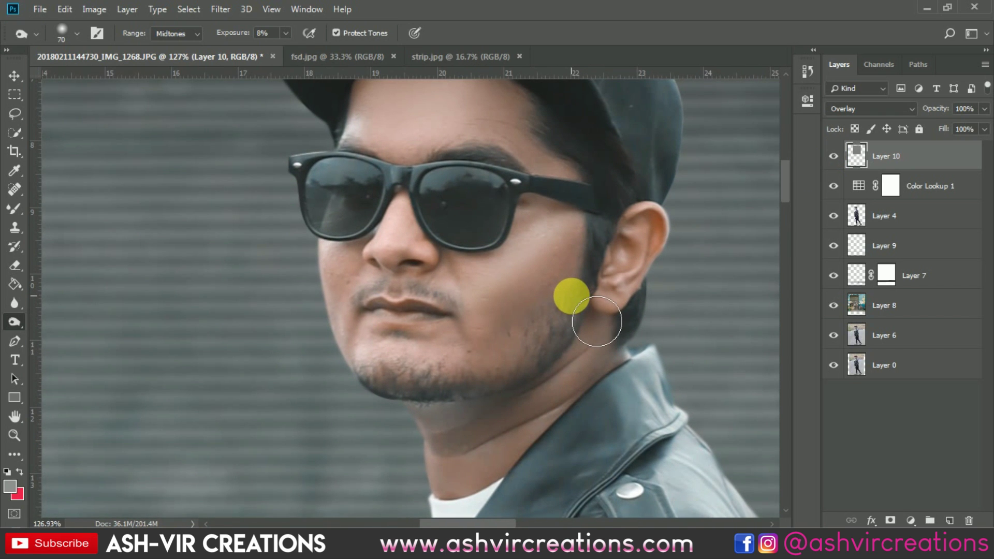
{"action": "left_click", "coordinate": [835, 155]}
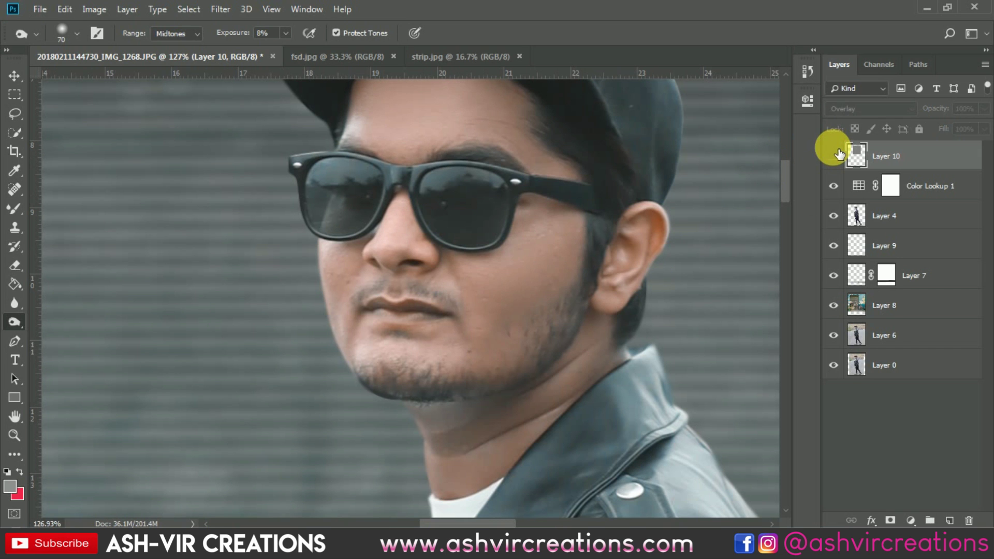
{"action": "left_click", "coordinate": [831, 155]}
{"action": "scroll", "coordinate": [545, 282], "scroll_direction": "down", "scroll_amount": 1}
{"action": "scroll", "coordinate": [545, 282], "scroll_direction": "down", "scroll_amount": 5}
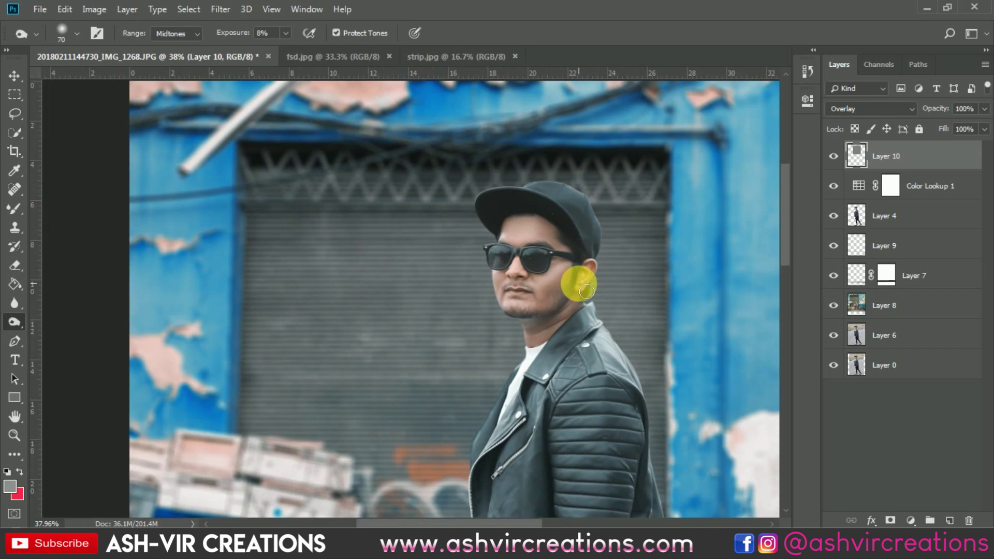
Step: Lower Layer 10's opacity to 42%, comparing the man's face with the layer hidden and shown
{"action": "scroll", "coordinate": [608, 288], "scroll_direction": "up", "scroll_amount": 4}
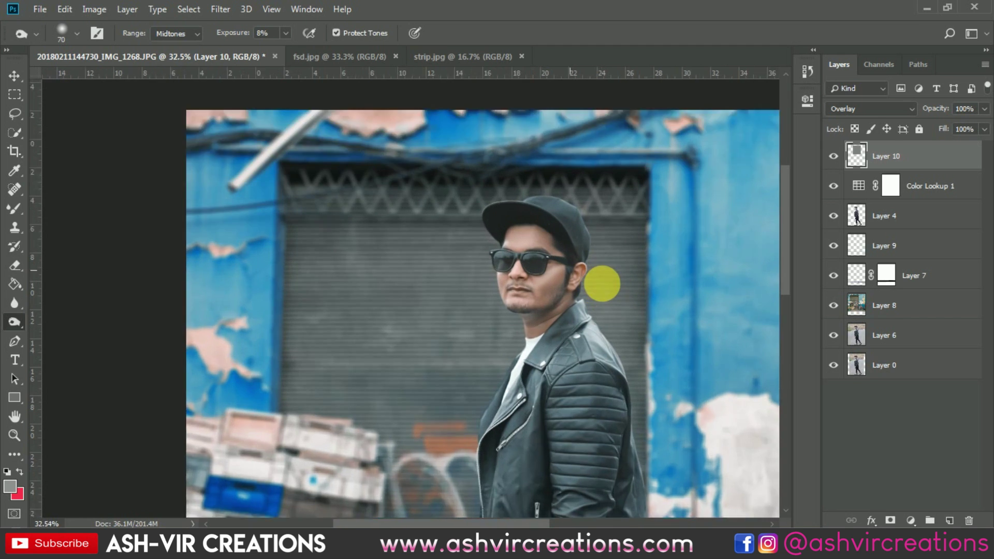
{"action": "left_click", "coordinate": [834, 156]}
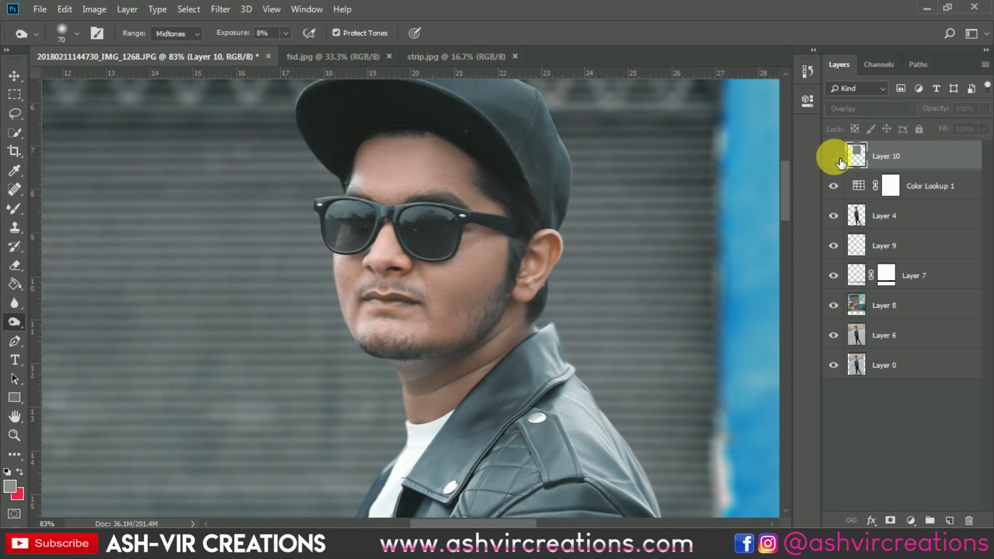
{"action": "left_click", "coordinate": [834, 156]}
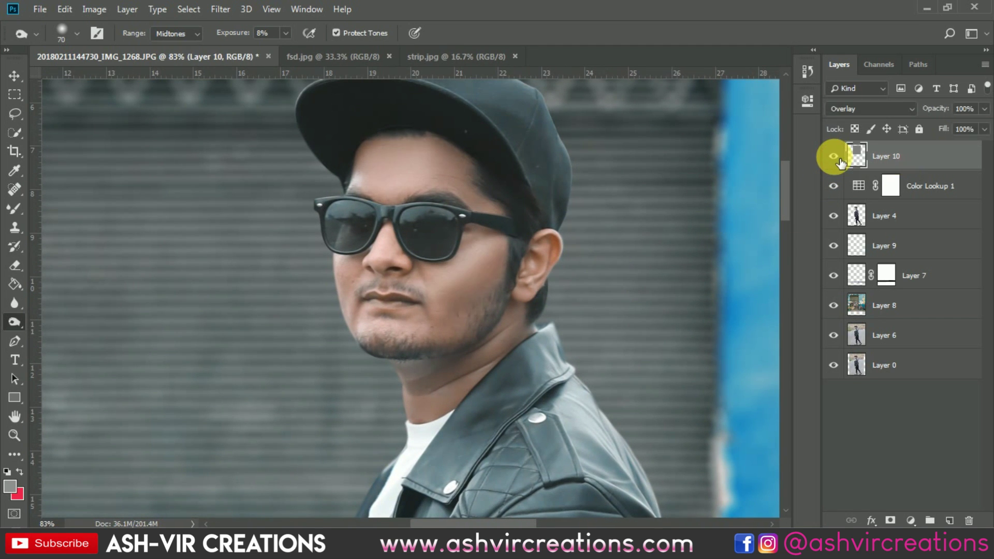
{"action": "left_click_drag", "start_coordinate": [939, 113], "coordinate": [879, 113]}
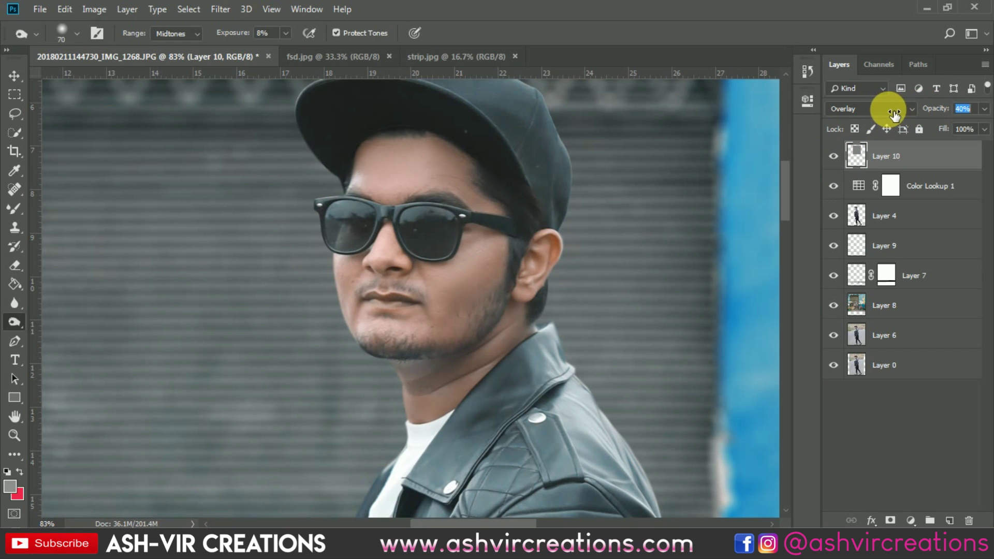
{"action": "left_click", "coordinate": [834, 156]}
{"action": "left_click", "coordinate": [834, 156]}
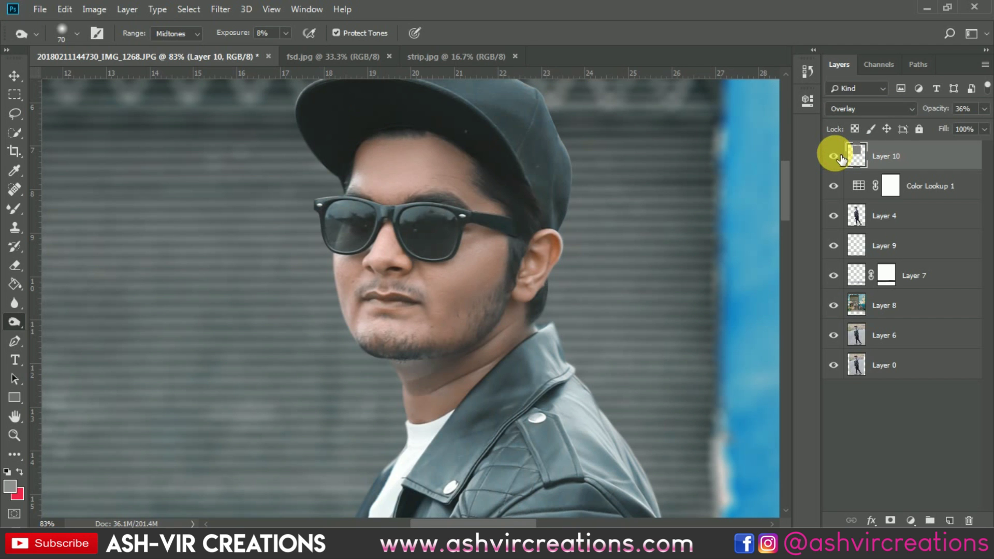
{"action": "key", "text": "ctrl+minus"}
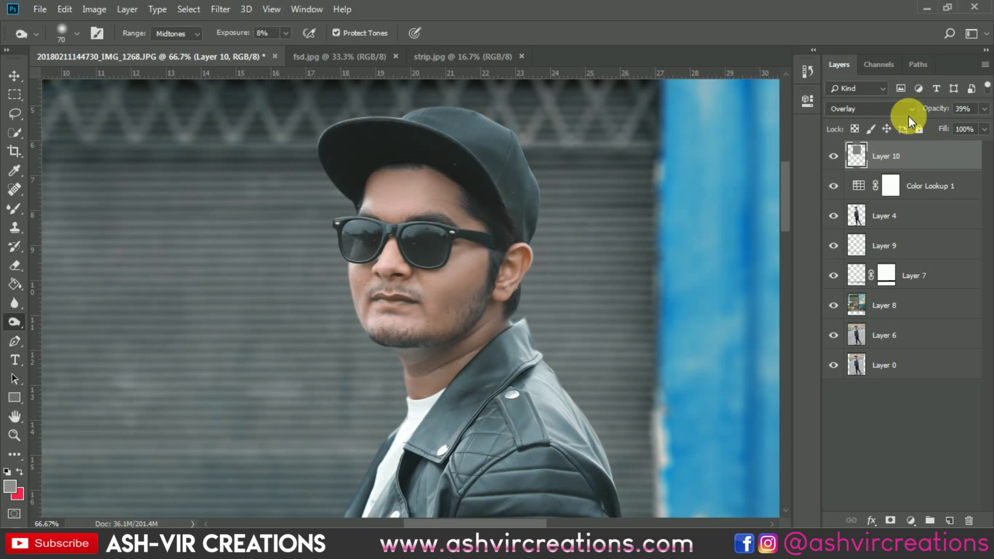
{"action": "left_click", "coordinate": [844, 157]}
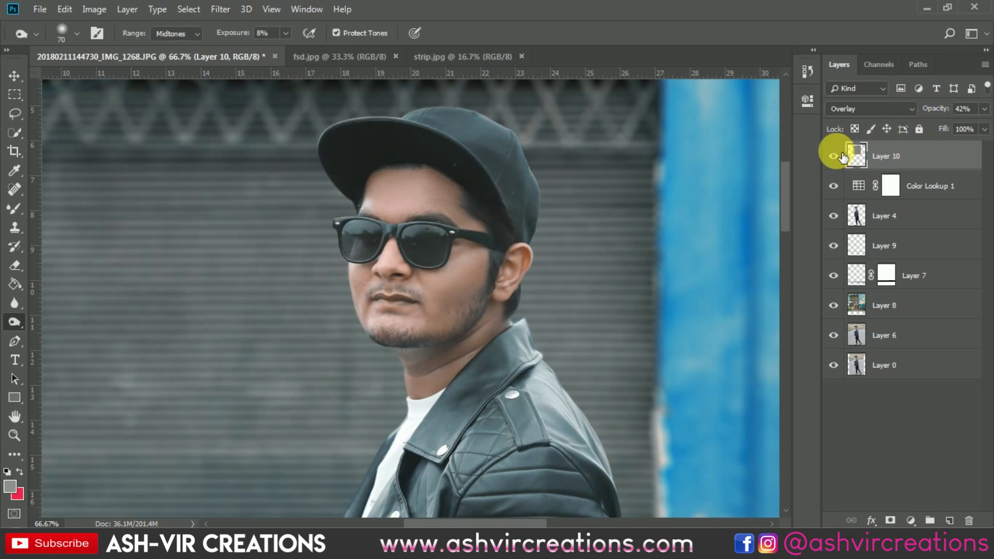
{"action": "left_click", "coordinate": [843, 157]}
Step: Reduce Layer 10's opacity to 21% and compare the whole image with and without the layer
{"action": "key", "text": "ctrl+minus"}
{"action": "key", "text": "ctrl+minus"}
{"action": "key", "text": "ctrl+minus"}
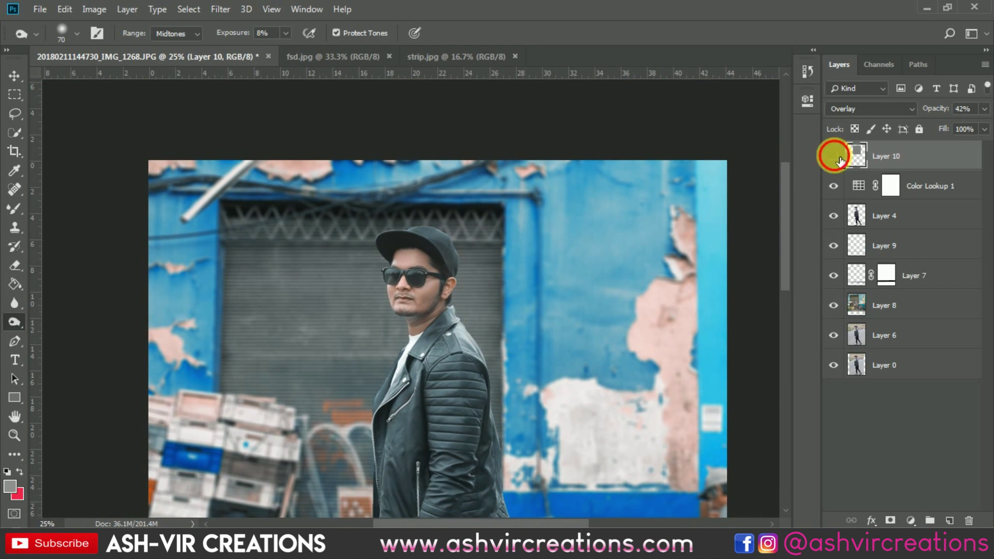
{"action": "left_click", "coordinate": [840, 160]}
{"action": "left_click", "coordinate": [834, 156]}
{"action": "left_click", "coordinate": [833, 156]}
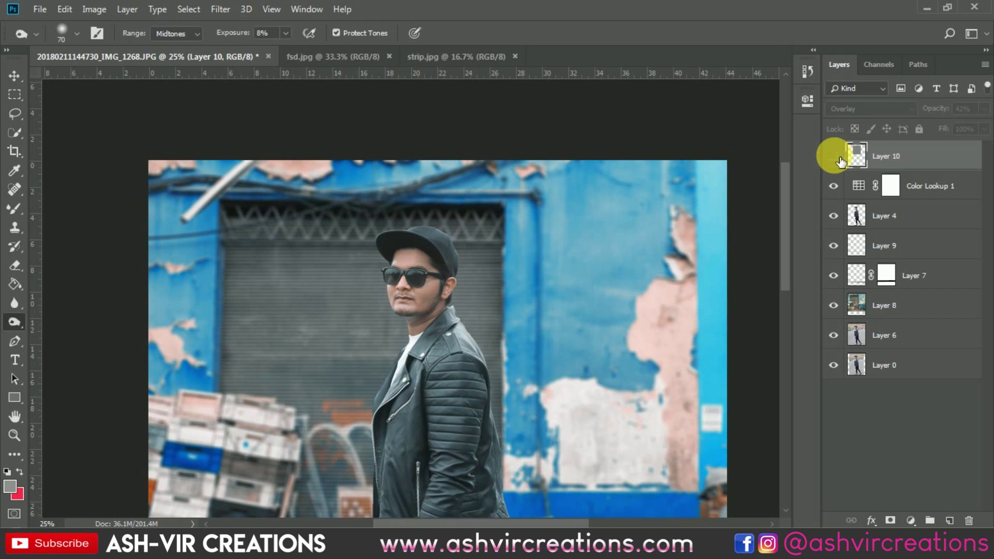
{"action": "left_click", "coordinate": [833, 156]}
{"action": "left_click_drag", "start_coordinate": [921, 107], "coordinate": [921, 109]}
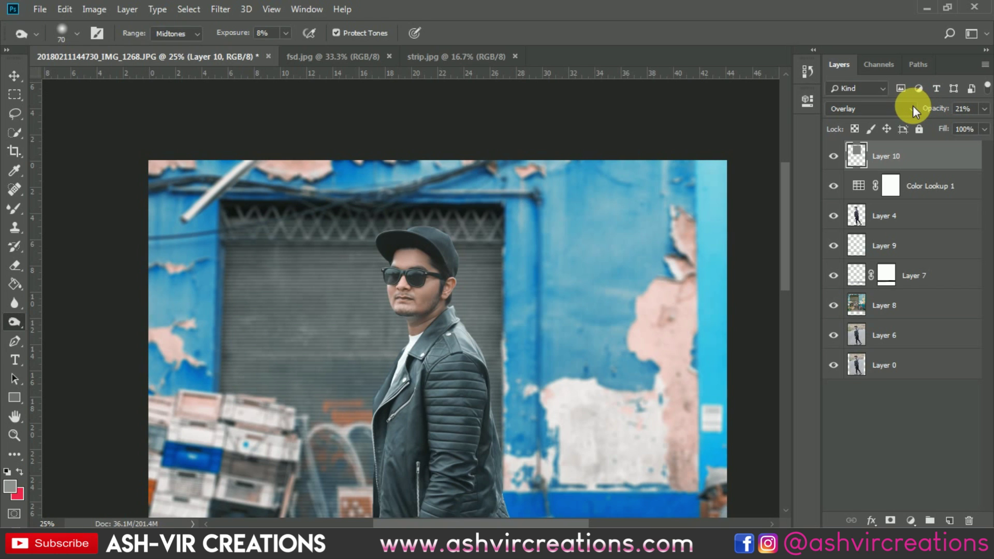
{"action": "key", "text": "ctrl+minus"}
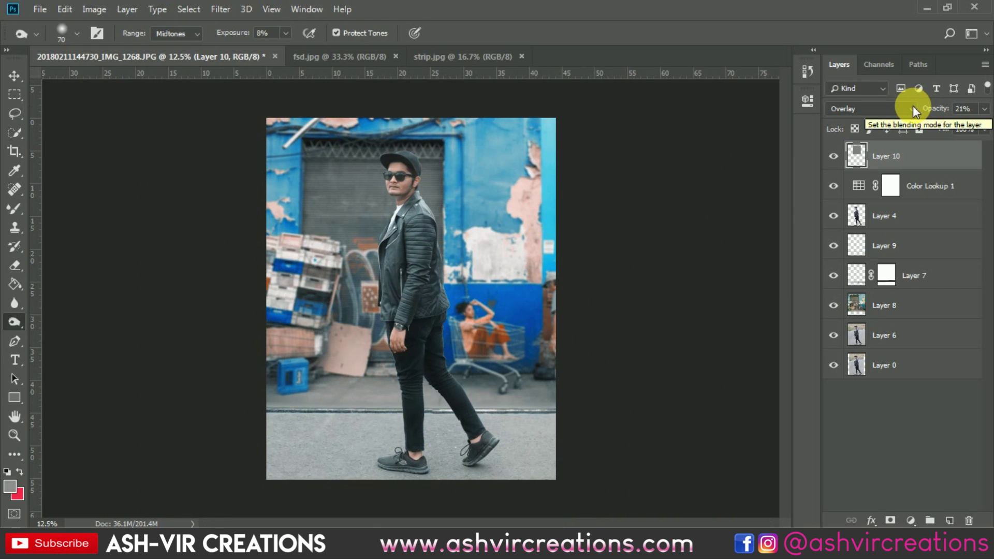
{"action": "left_click", "coordinate": [835, 157]}
{"action": "left_click", "coordinate": [835, 157]}
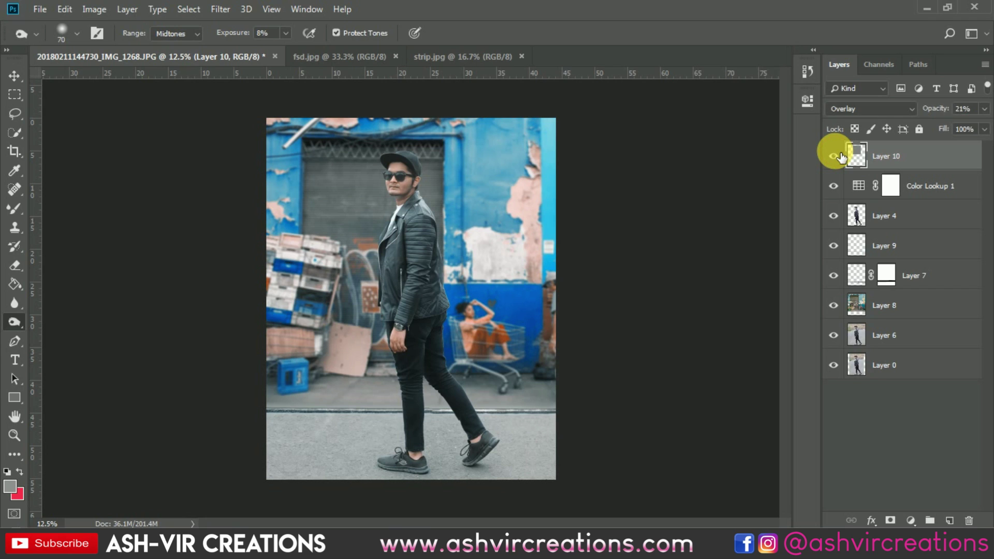
Step: Merge all layers from Layer 6 up to Layer 10 into one layer, keeping Layer 0 separate
{"action": "left_click", "coordinate": [13, 77]}
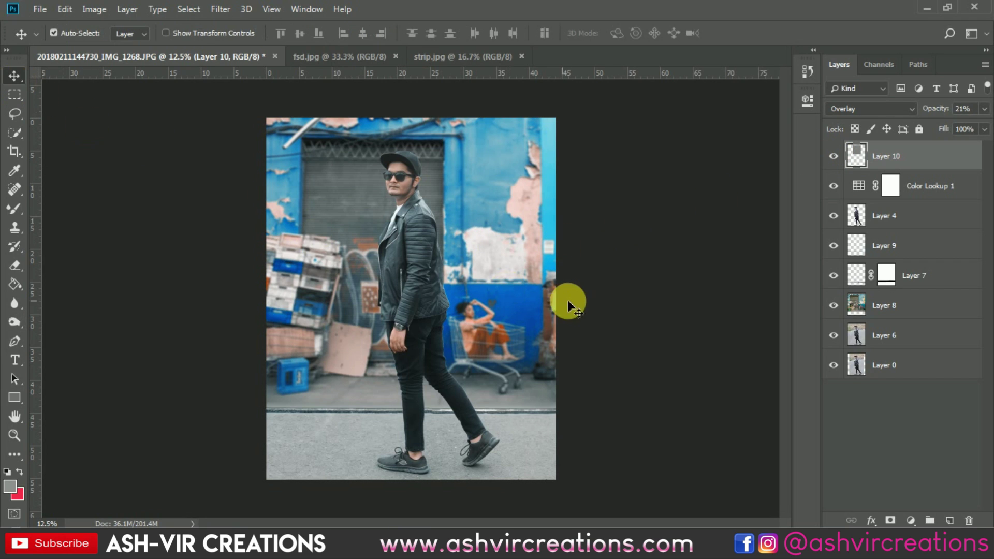
{"action": "left_click", "coordinate": [894, 336]}
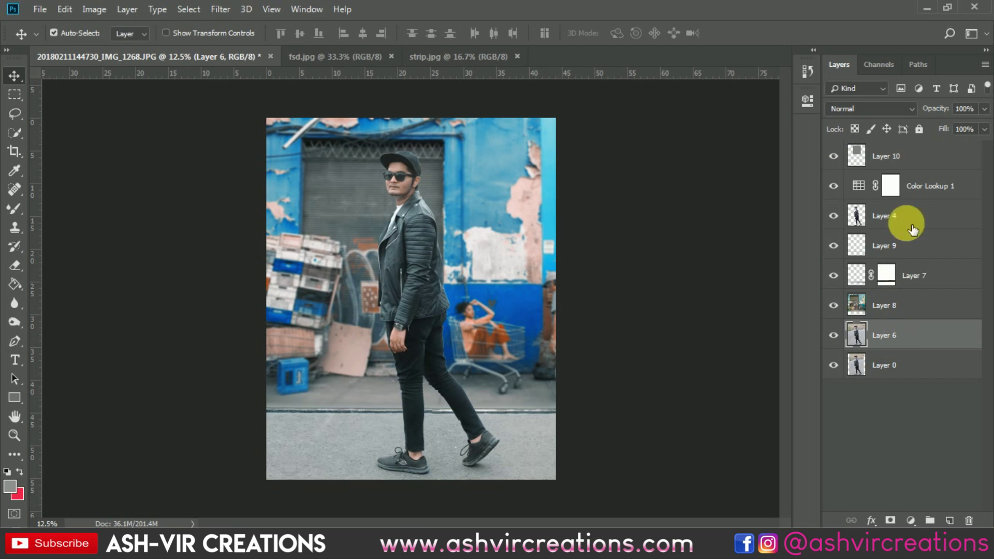
{"action": "left_click", "coordinate": [917, 156], "text": "shift"}
{"action": "right_click", "coordinate": [917, 156]}
{"action": "left_click", "coordinate": [741, 406]}
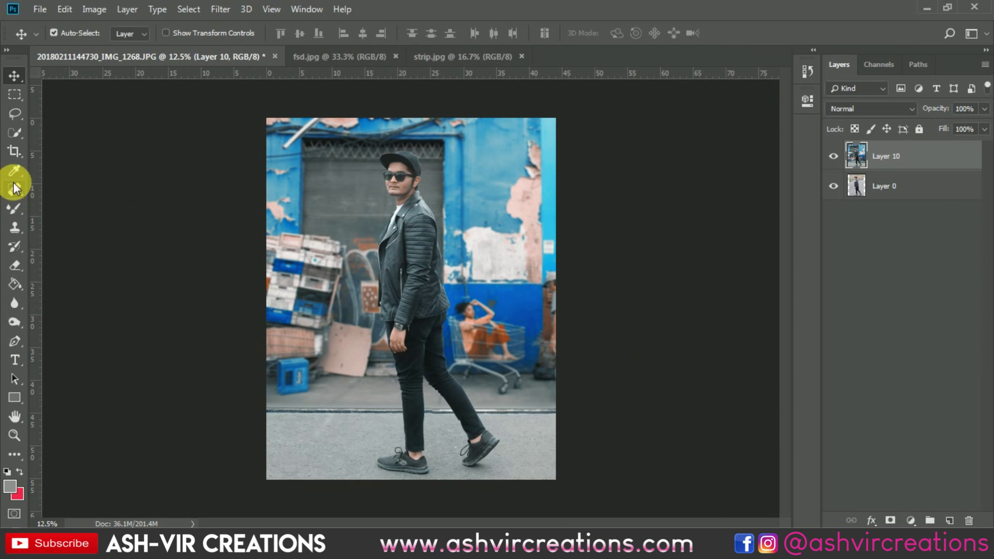
{"action": "left_click", "coordinate": [14, 151]}
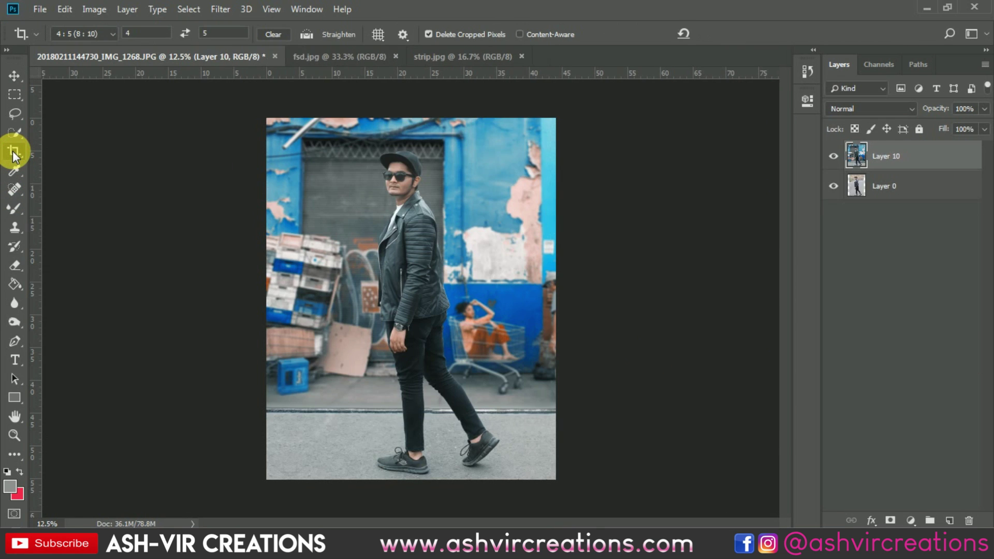
{"action": "left_click", "coordinate": [94, 189]}
{"action": "key", "text": "v"}
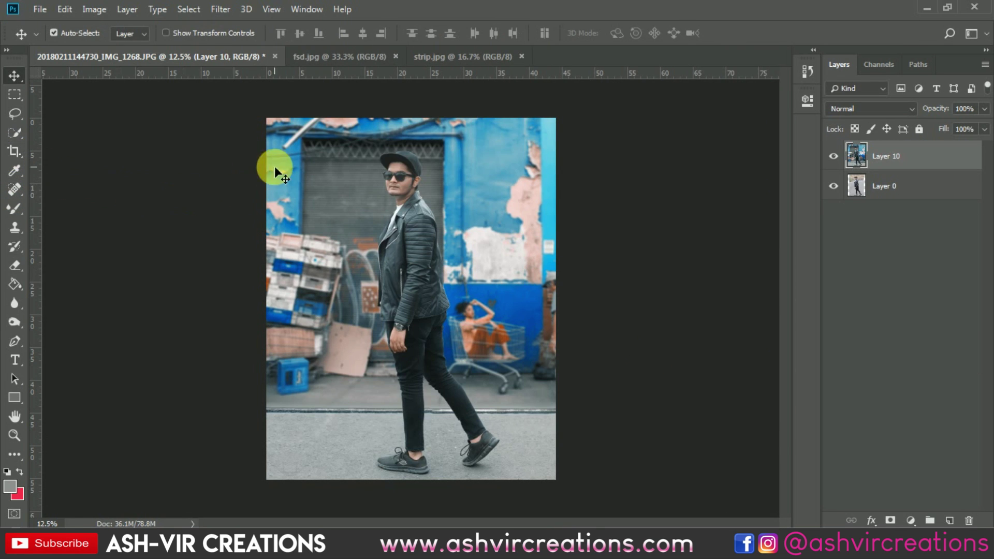
Step: Open the merged layer in the Camera Raw Filter and set Contrast to +13, Highlights to -52 and Whites to +33
{"action": "left_click", "coordinate": [221, 9]}
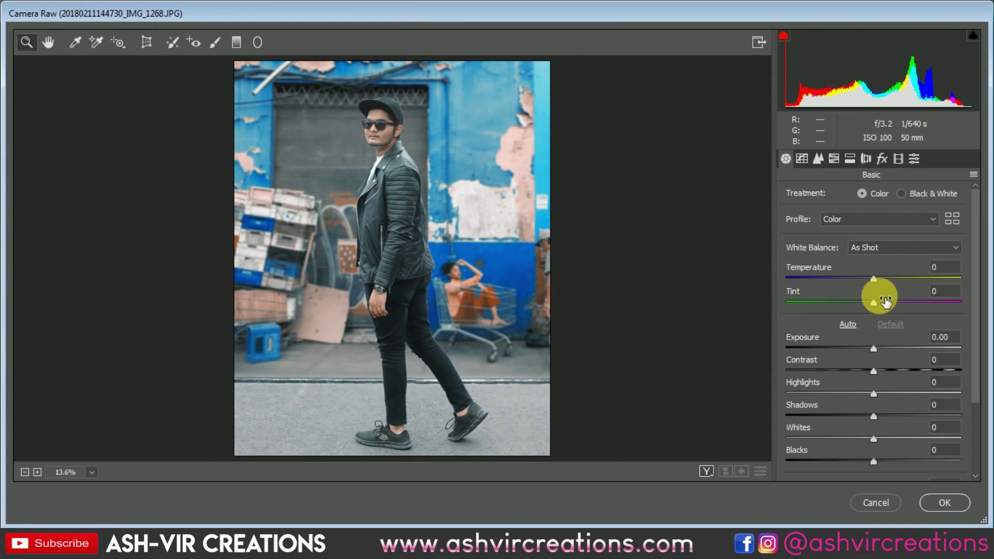
{"action": "left_click_drag", "start_coordinate": [884, 376], "coordinate": [828, 396]}
{"action": "left_click_drag", "start_coordinate": [880, 445], "coordinate": [903, 446]}
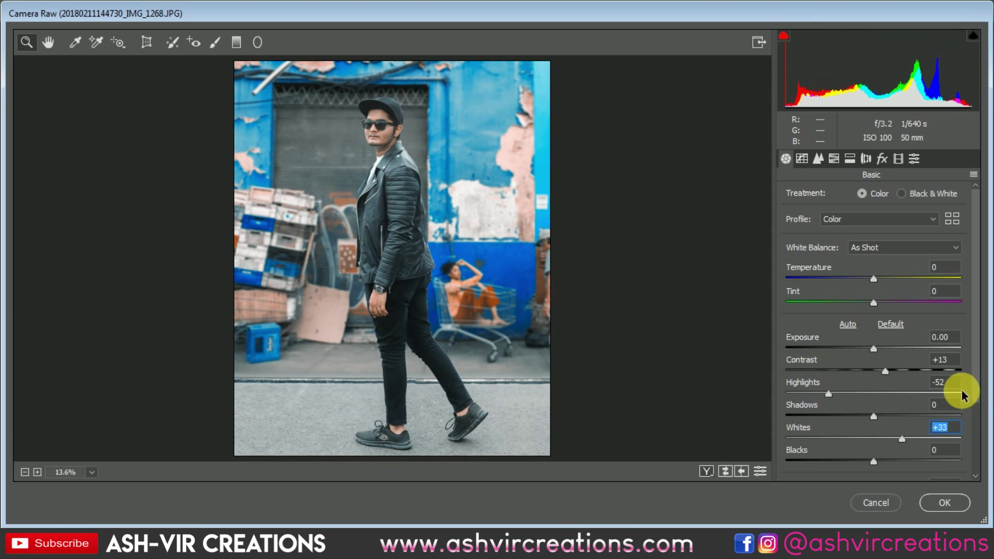
{"action": "left_click_drag", "start_coordinate": [968, 382], "coordinate": [979, 446]}
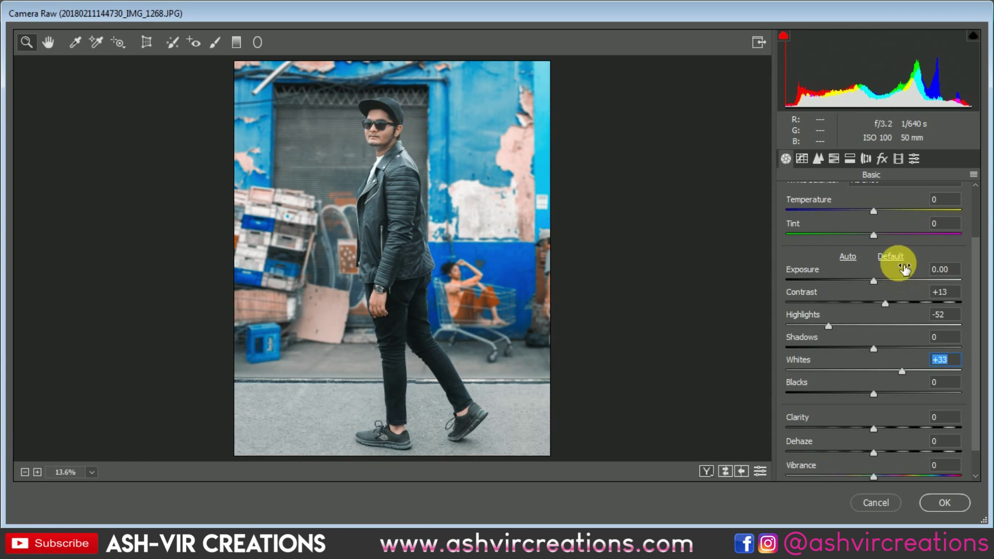
Step: Add a post-crop vignette with an amount of -18 and apply the Camera Raw adjustments
{"action": "left_click", "coordinate": [882, 158]}
{"action": "left_click_drag", "start_coordinate": [879, 345], "coordinate": [860, 354]}
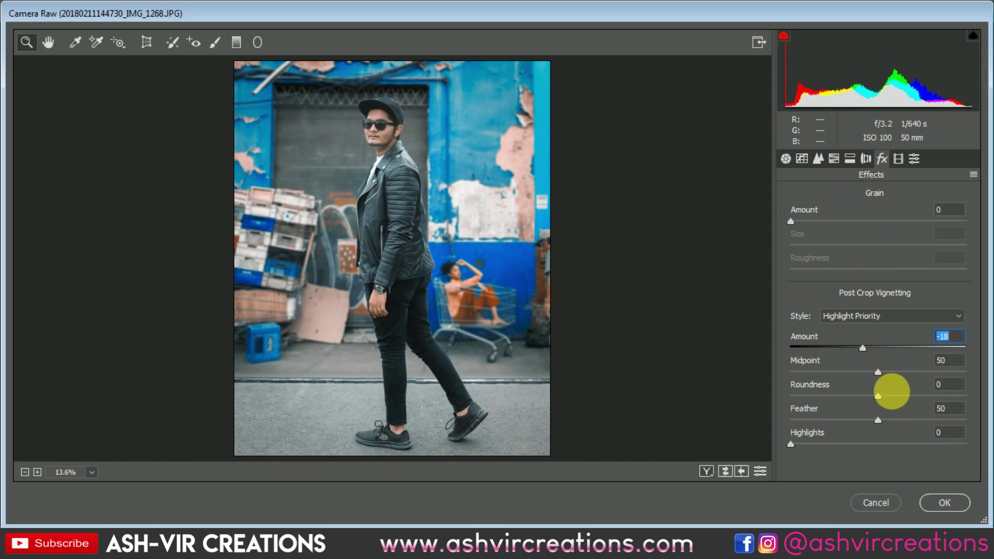
{"action": "left_click", "coordinate": [930, 501]}
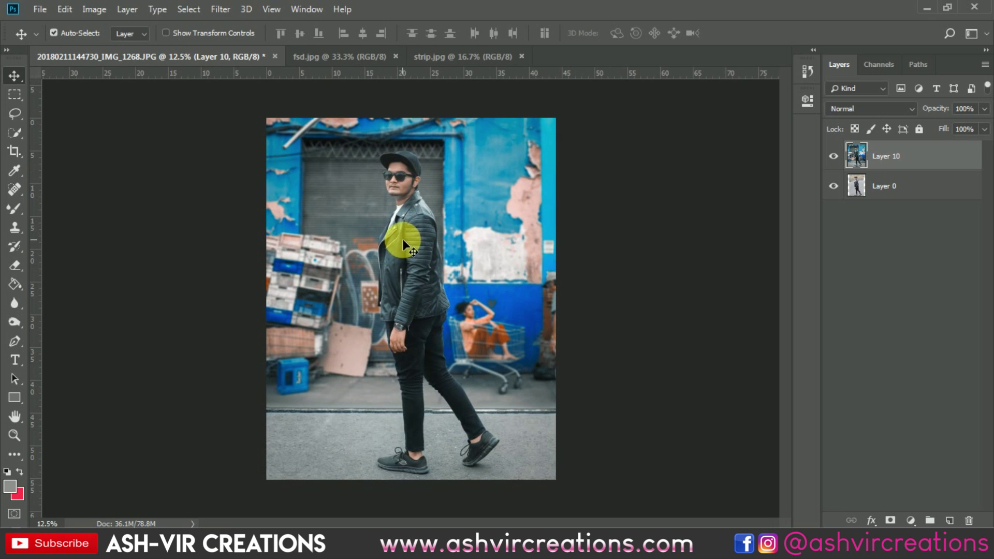
Step: Compare the edited composite with the original photo by toggling Layer 10's visibility
{"action": "scroll", "coordinate": [407, 247], "scroll_direction": "up", "scroll_amount": 1}
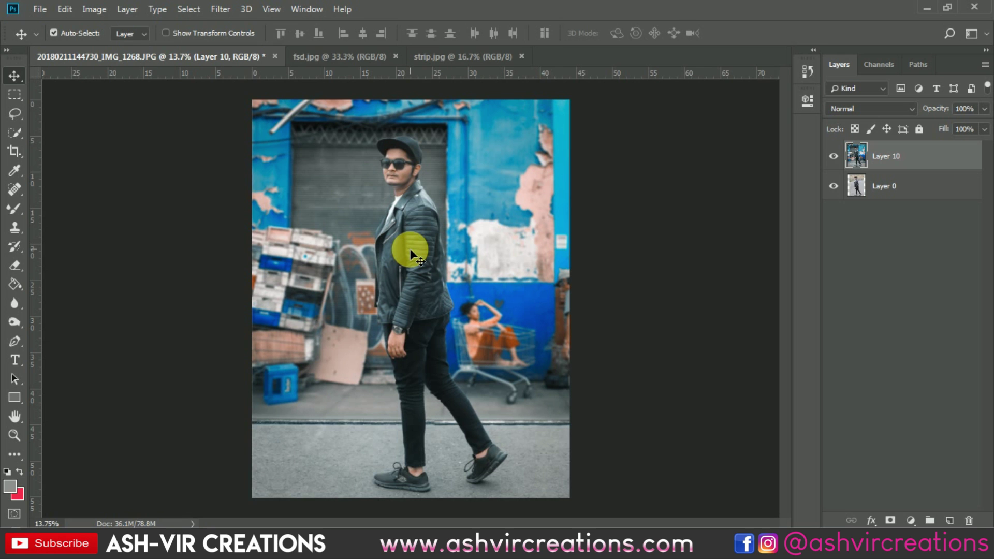
{"action": "scroll", "coordinate": [410, 249], "scroll_direction": "down", "scroll_amount": 1}
{"action": "left_click", "coordinate": [834, 156]}
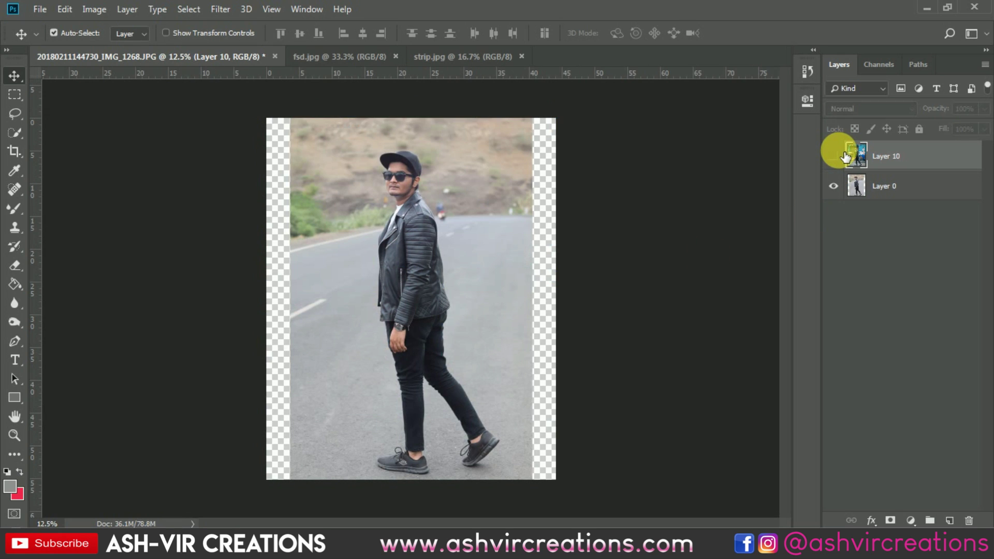
{"action": "left_click", "coordinate": [839, 155]}
{"action": "left_click", "coordinate": [839, 154]}
{"action": "left_click", "coordinate": [839, 155]}
Step: Examine the finished composite at several magnifications, including the man's legs and the shopping cart behind him
{"action": "scroll", "coordinate": [626, 159], "scroll_direction": "up", "scroll_amount": 1}
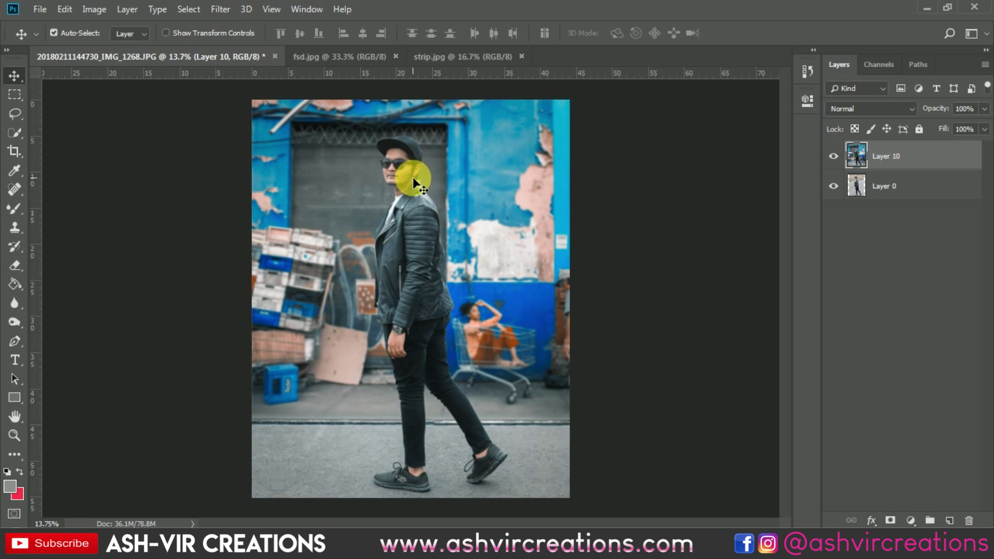
{"action": "scroll", "coordinate": [415, 179], "scroll_direction": "up", "scroll_amount": 5}
{"action": "scroll", "coordinate": [415, 180], "scroll_direction": "down", "scroll_amount": 4}
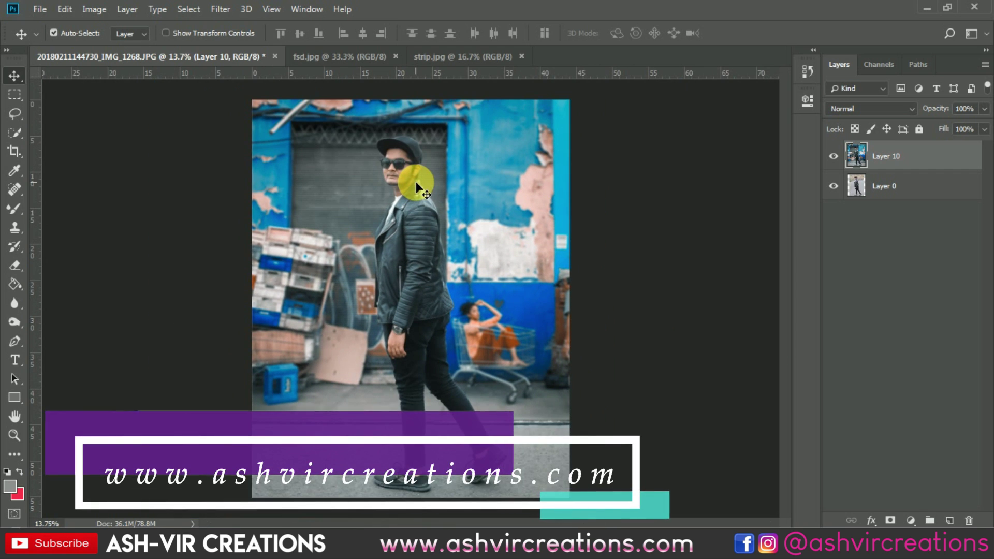
{"action": "scroll", "coordinate": [415, 182], "scroll_direction": "up", "scroll_amount": 3}
{"action": "scroll", "coordinate": [646, 411], "scroll_direction": "up", "scroll_amount": 3}
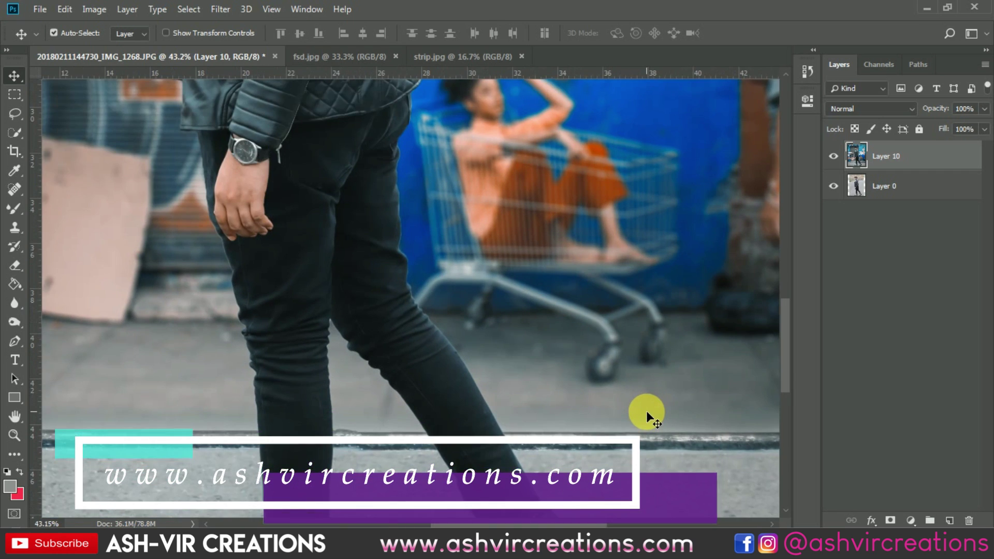
{"action": "scroll", "coordinate": [646, 411], "scroll_direction": "up", "scroll_amount": 1}
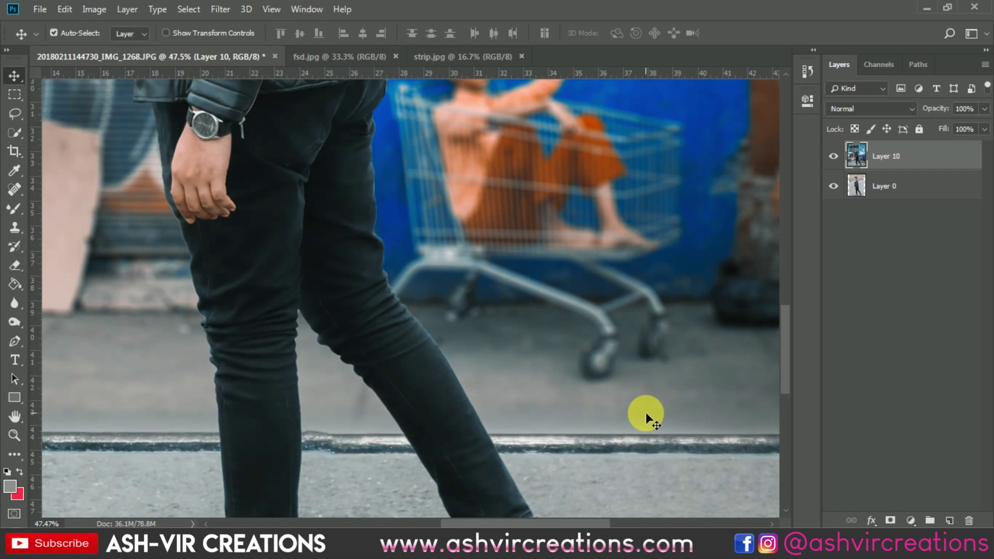
{"action": "scroll", "coordinate": [646, 411], "scroll_direction": "down", "scroll_amount": 4}
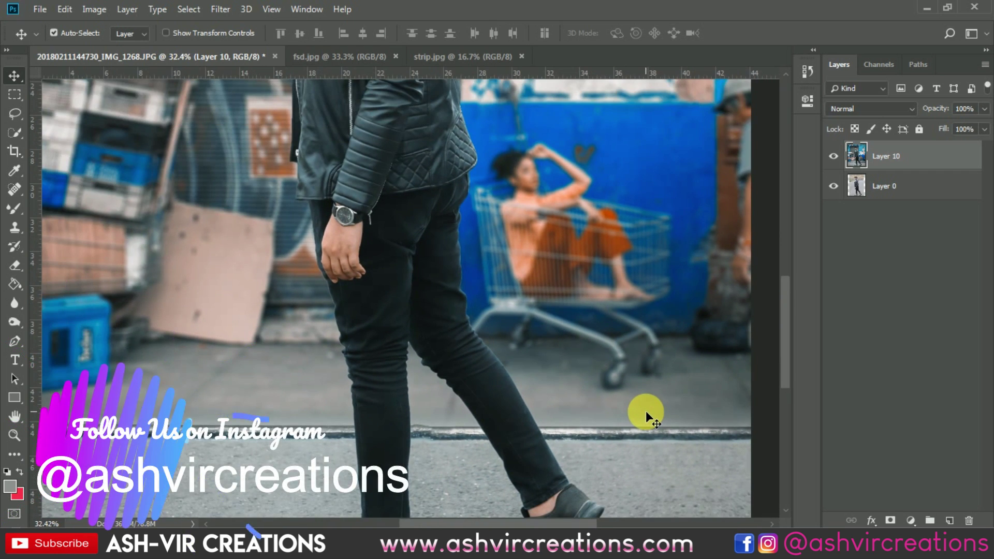
{"action": "scroll", "coordinate": [646, 412], "scroll_direction": "down", "scroll_amount": 1}
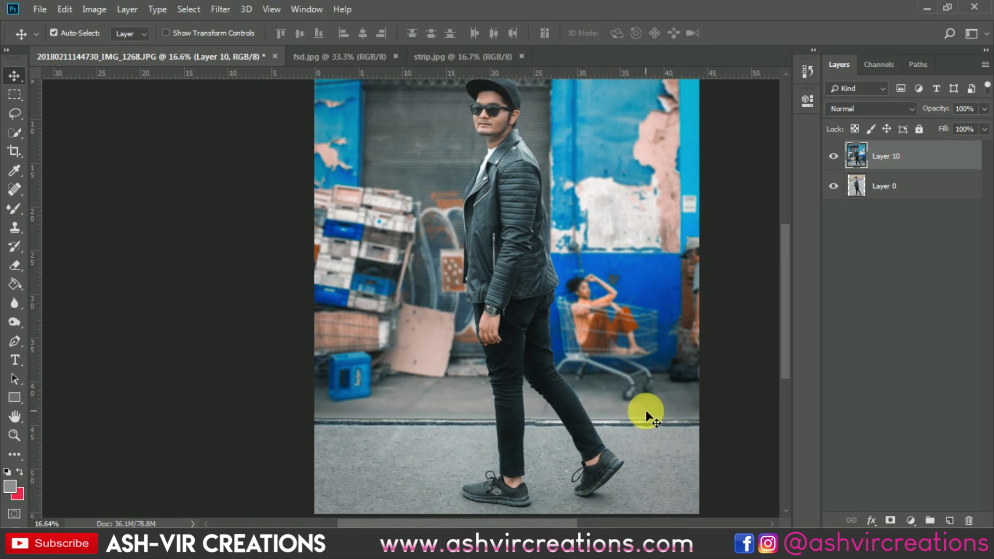
{"action": "scroll", "coordinate": [645, 411], "scroll_direction": "down", "scroll_amount": 1}
{"action": "key", "text": "ctrl"}
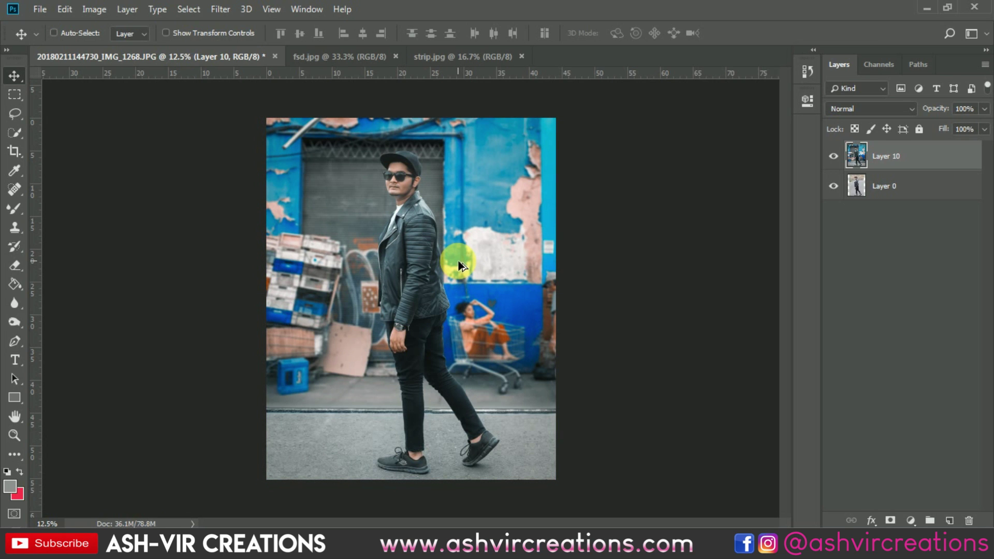
{"action": "scroll", "coordinate": [458, 260], "scroll_direction": "up", "scroll_amount": 1}
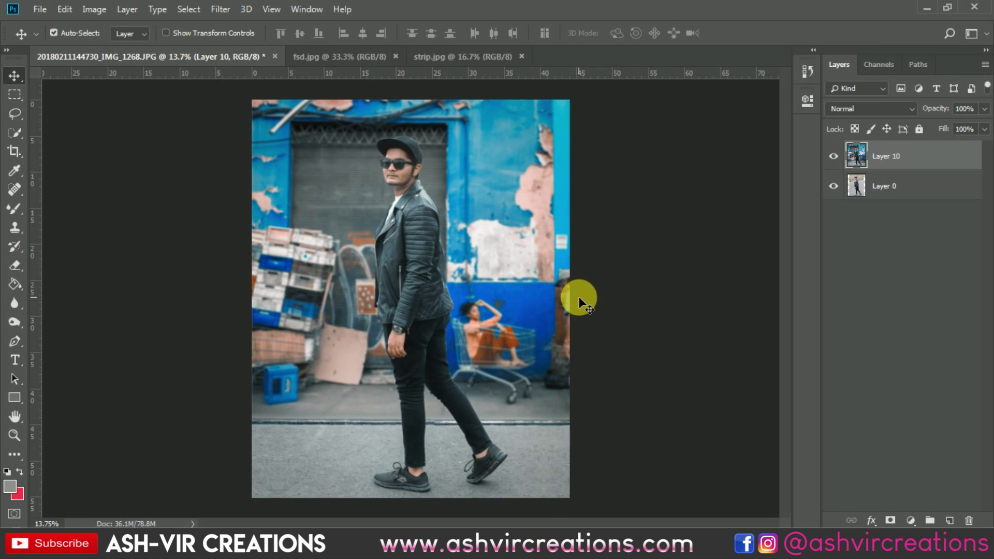